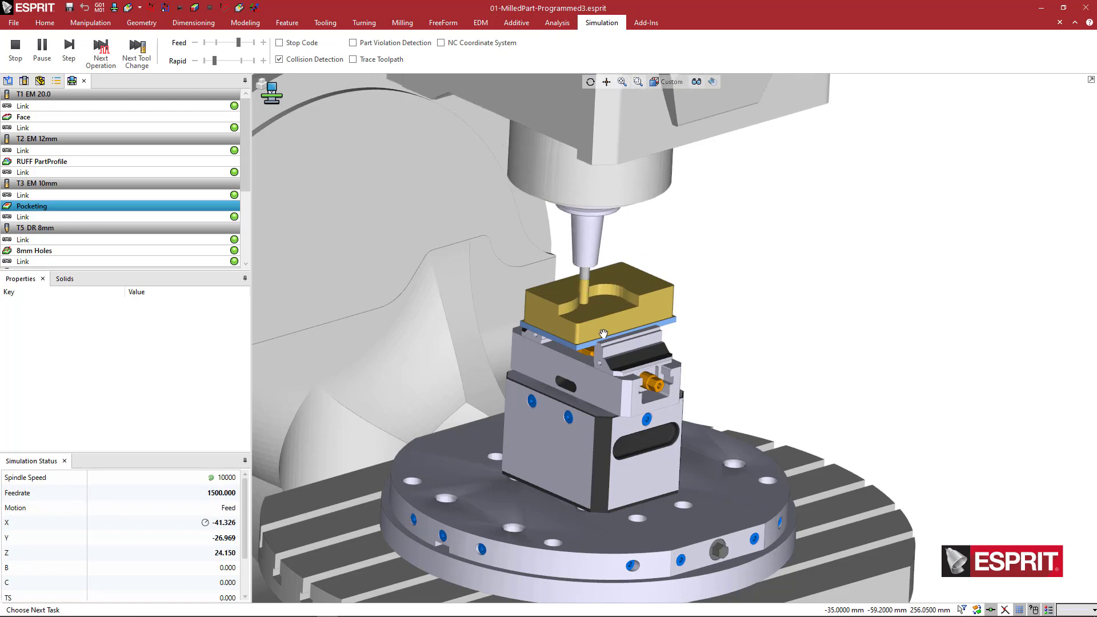
Step: Pan the machine view while the simulation plays through to Pocket Finish
{"action": "middle_click_drag", "start_coordinate": [603, 333], "coordinate": [614, 335]}
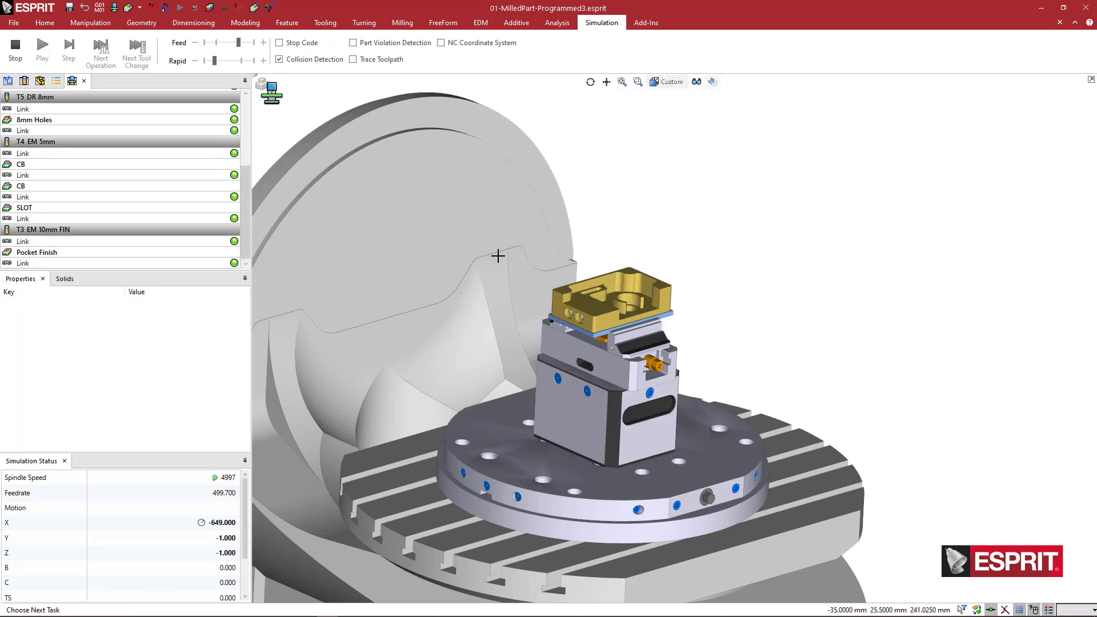
Step: Stop and reset the simulation, then open Machine Setup
{"action": "left_click", "coordinate": [16, 50]}
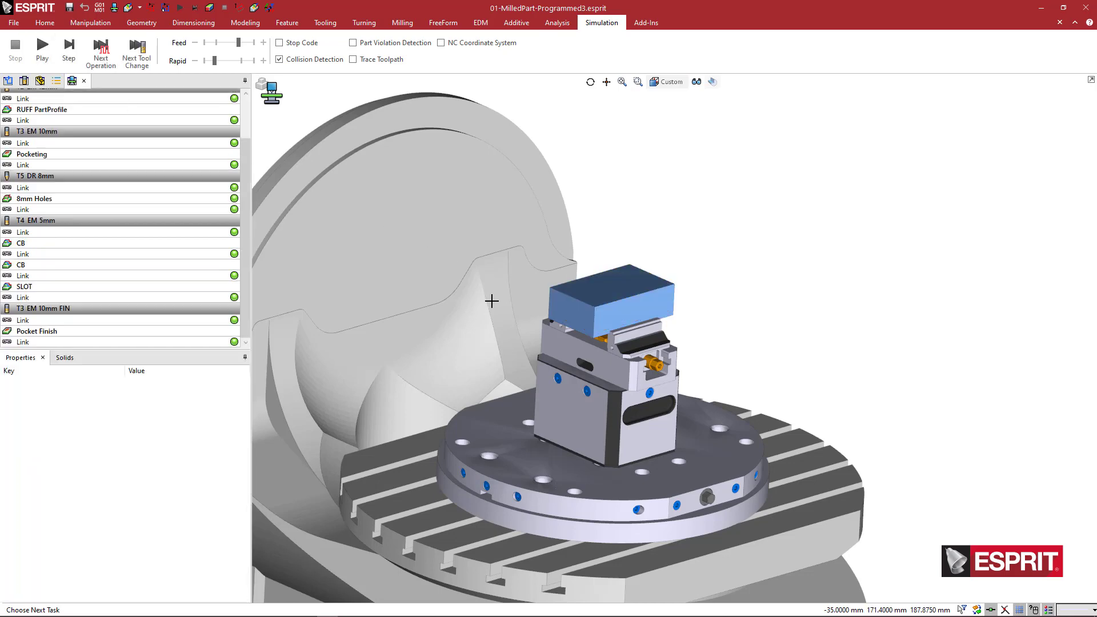
{"action": "left_click", "coordinate": [44, 22]}
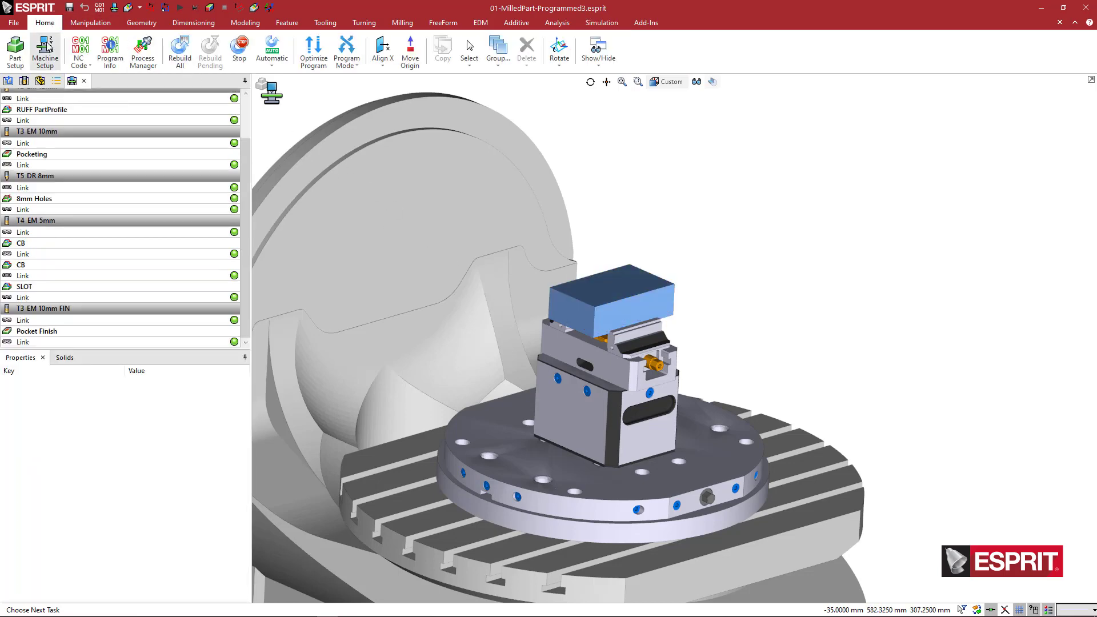
{"action": "left_click", "coordinate": [46, 57]}
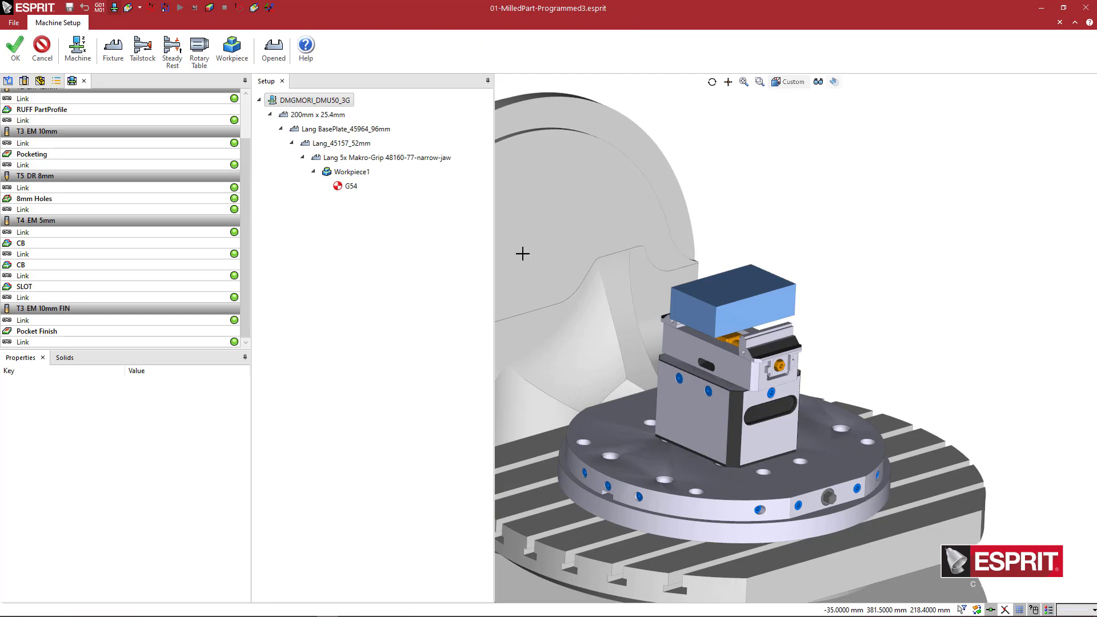
Step: Zoom in on the DMU 50 with a close-up preset view
{"action": "mouse_move", "coordinate": [669, 333]}
{"action": "middle_mouse_down"}
{"action": "mouse_move", "coordinate": [679, 348]}
{"action": "mouse_move", "coordinate": [673, 321]}
{"action": "middle_mouse_up"}
{"action": "scroll", "coordinate": [673, 321], "scroll_direction": "down", "scroll_amount": 1}
{"action": "left_click", "coordinate": [822, 84]}
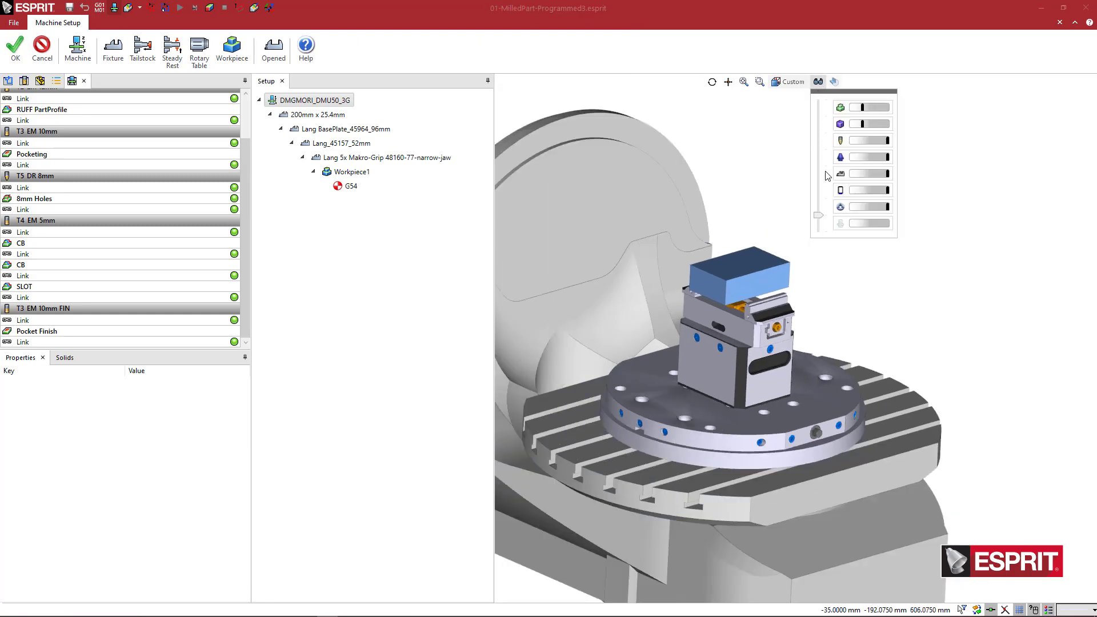
{"action": "left_click", "coordinate": [825, 229]}
{"action": "scroll", "coordinate": [778, 300], "scroll_direction": "down", "scroll_amount": 3}
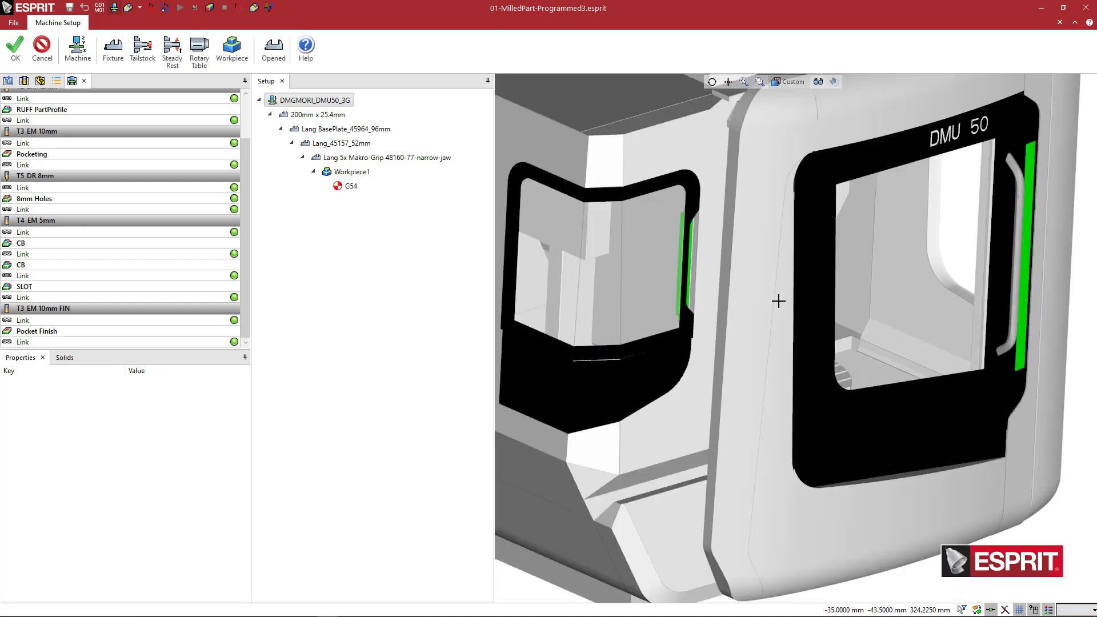
{"action": "scroll", "coordinate": [785, 305], "scroll_direction": "up", "scroll_amount": 4}
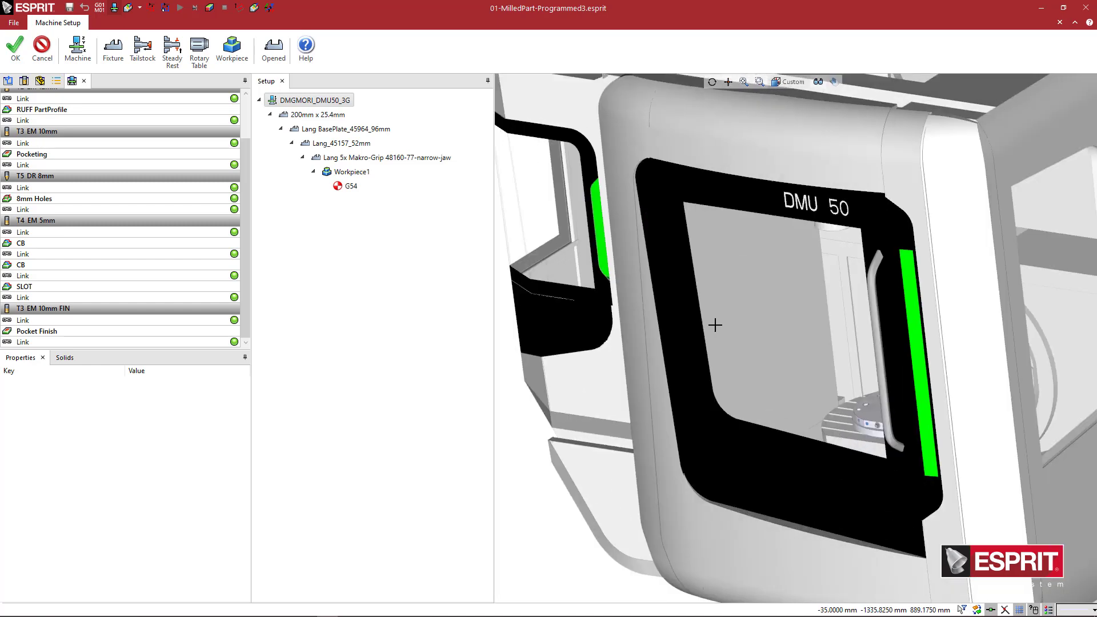
{"action": "scroll", "coordinate": [734, 328], "scroll_direction": "up", "scroll_amount": 5}
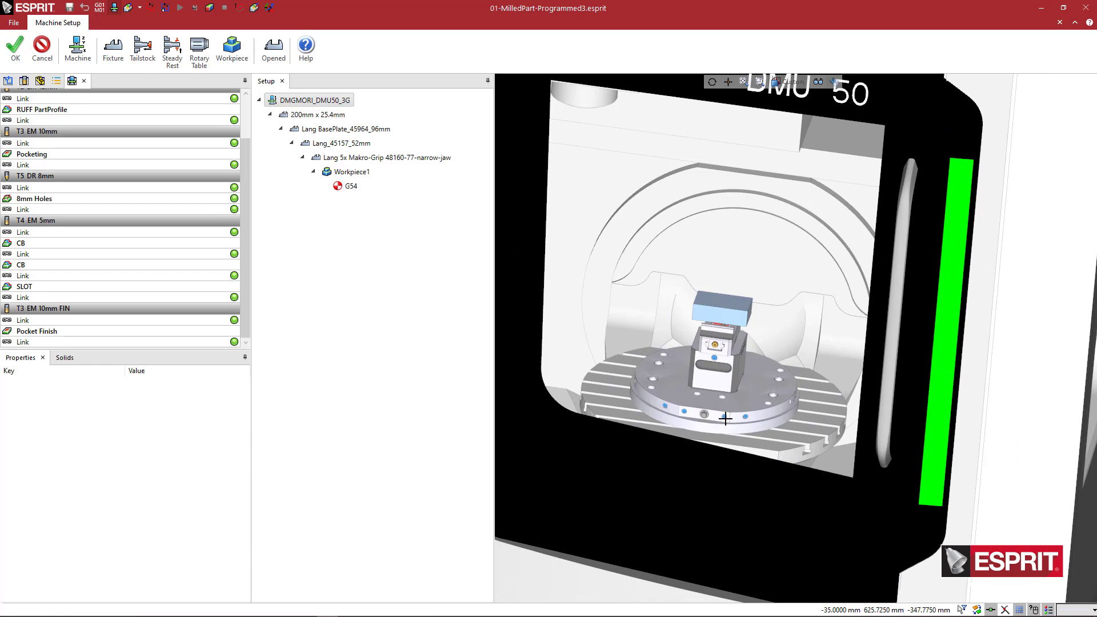
Step: Select the rotary table, Lang base plate, vise base and Makro-Grip vise in turn
{"action": "left_click", "coordinate": [721, 427]}
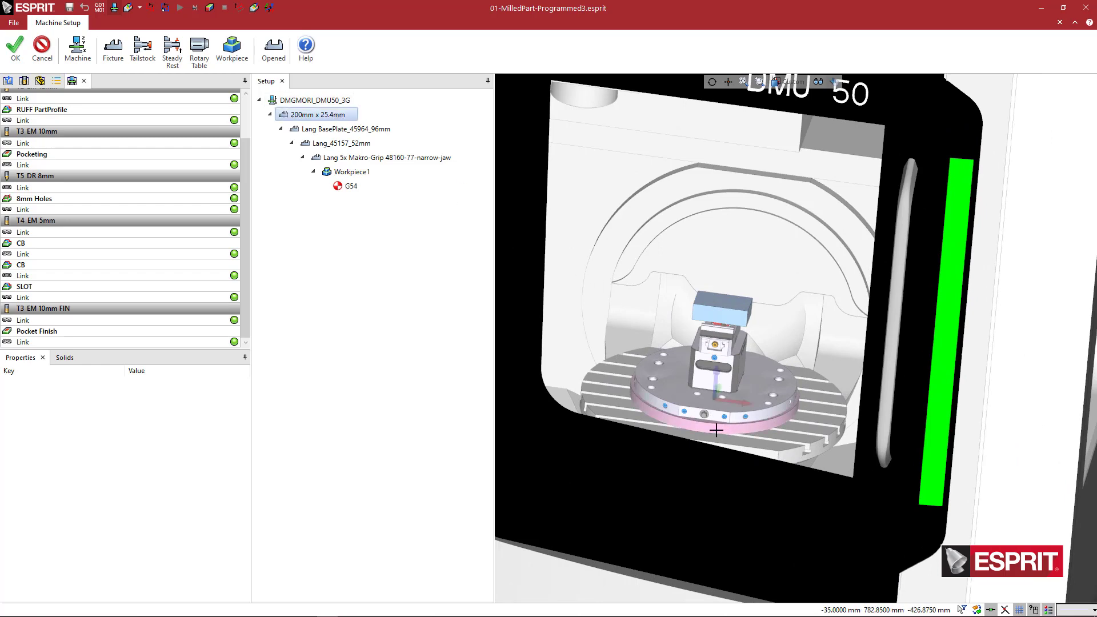
{"action": "left_click", "coordinate": [354, 130]}
{"action": "left_click", "coordinate": [355, 145]}
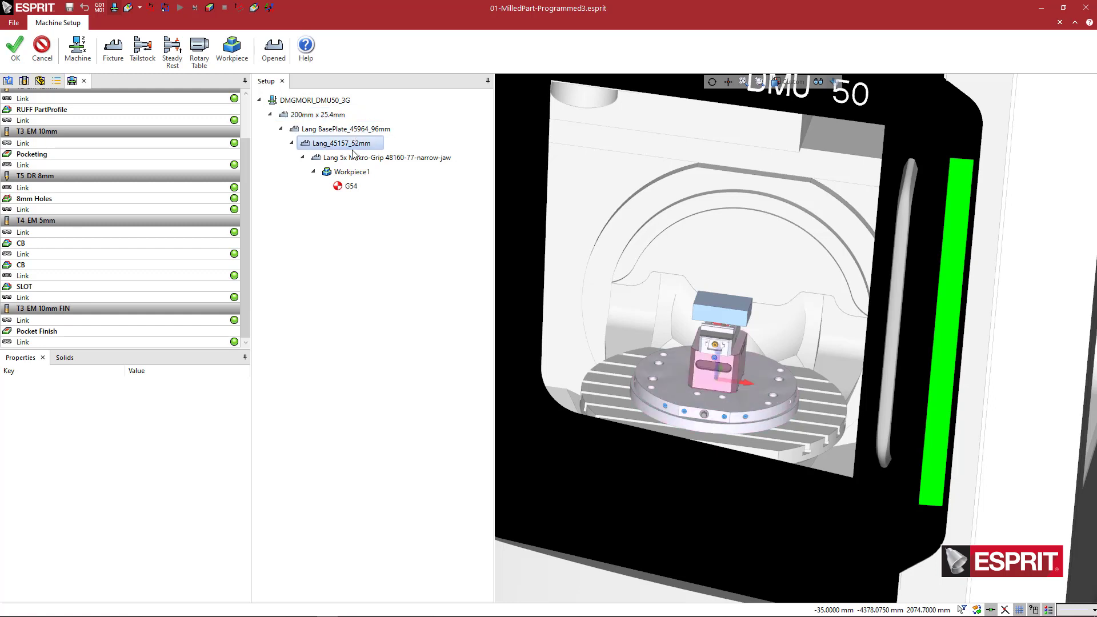
{"action": "left_click", "coordinate": [354, 158]}
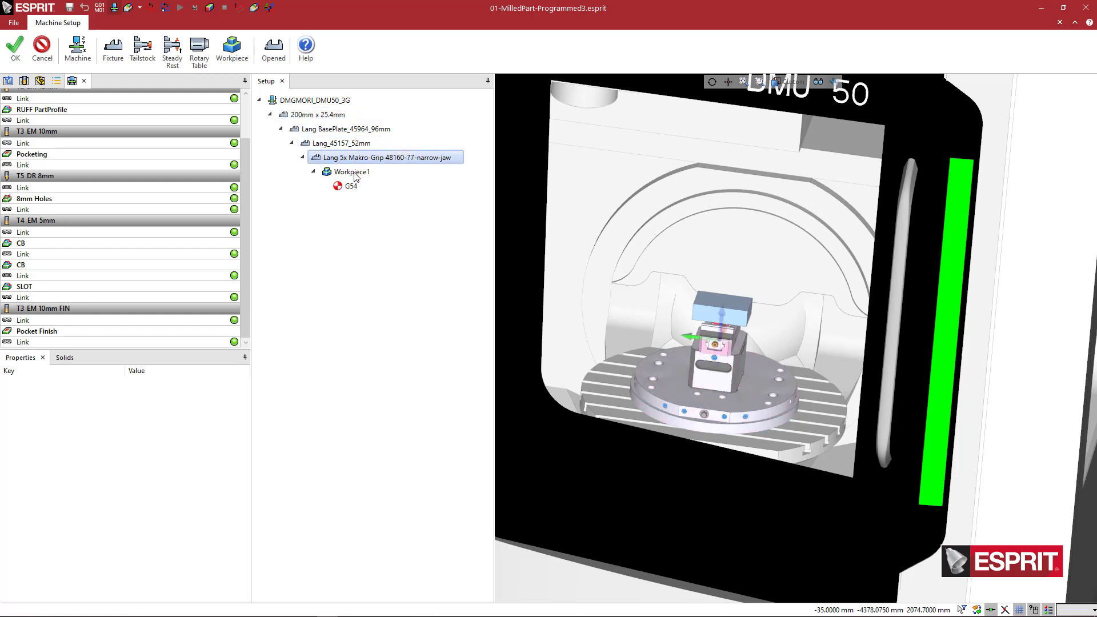
{"action": "middle_click_drag", "start_coordinate": [711, 343], "coordinate": [717, 184]}
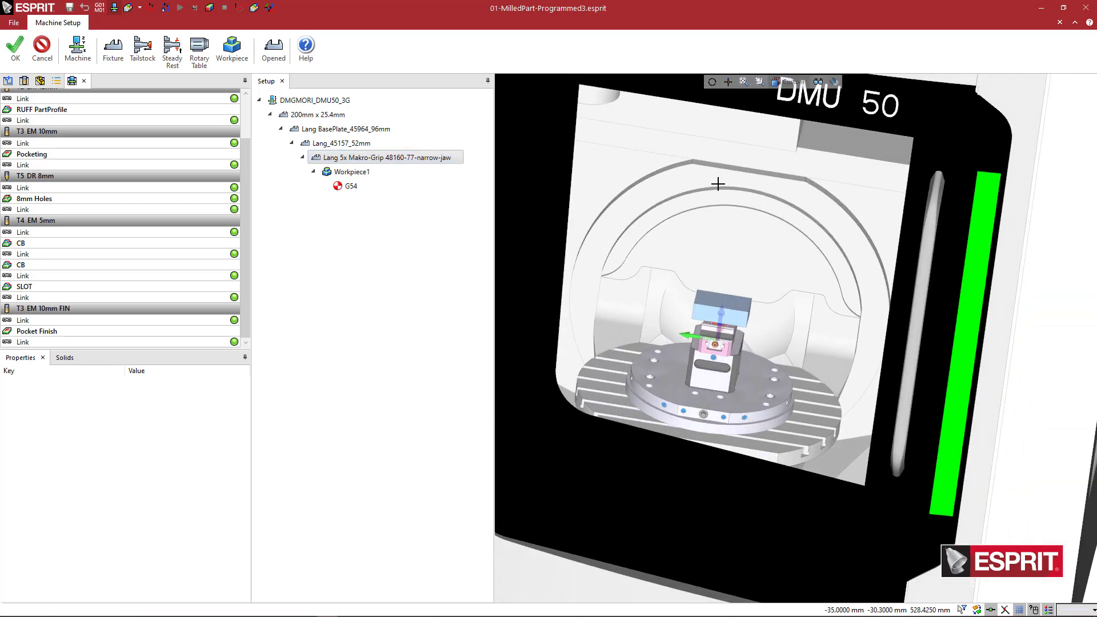
Step: Replace the DMGMORI_DMU50_3G machine with the DMGMORI NHX 5000 definition and accept it
{"action": "double_click", "coordinate": [336, 106]}
{"action": "left_click", "coordinate": [481, 127]}
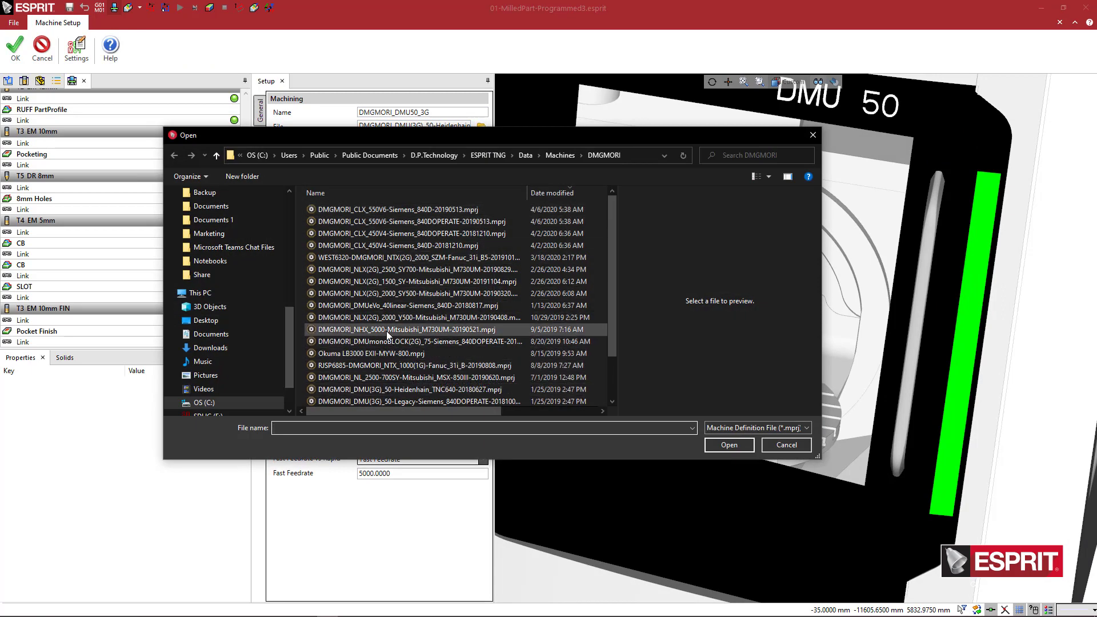
{"action": "left_click", "coordinate": [409, 389]}
{"action": "left_click", "coordinate": [729, 444]}
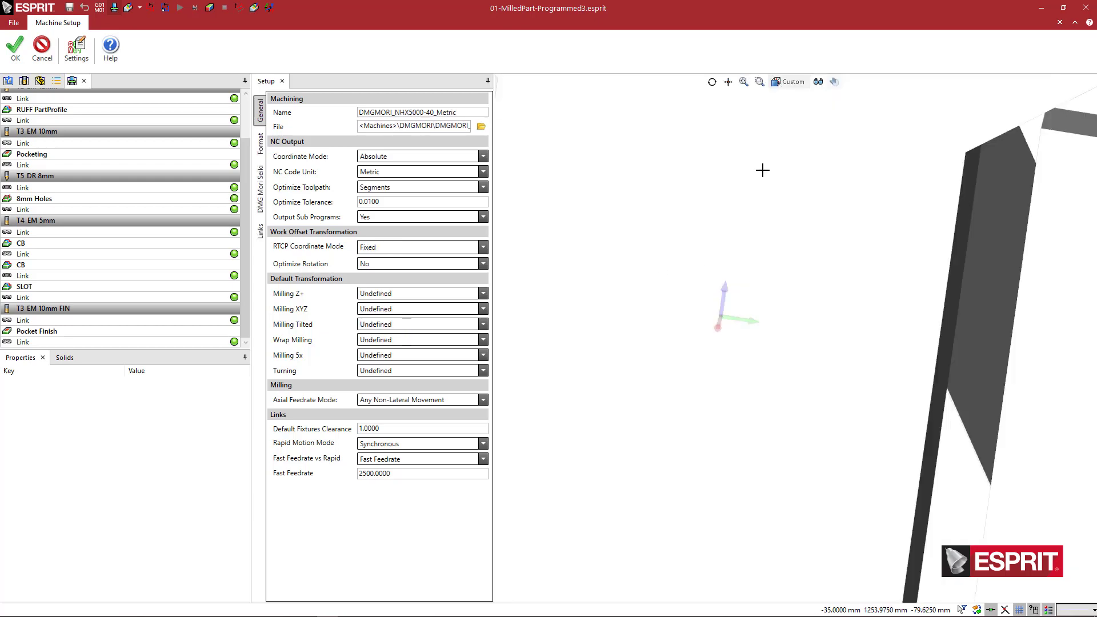
{"action": "left_click", "coordinate": [818, 81]}
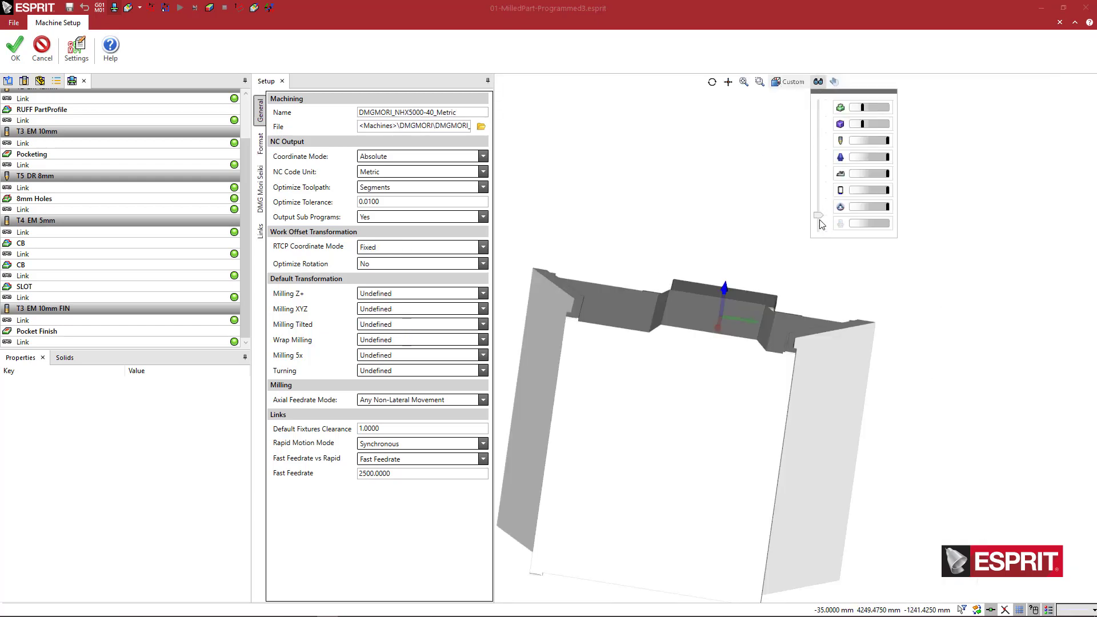
{"action": "middle_click_drag", "start_coordinate": [814, 234], "coordinate": [801, 298]}
{"action": "scroll", "coordinate": [729, 366], "scroll_direction": "up", "scroll_amount": 5}
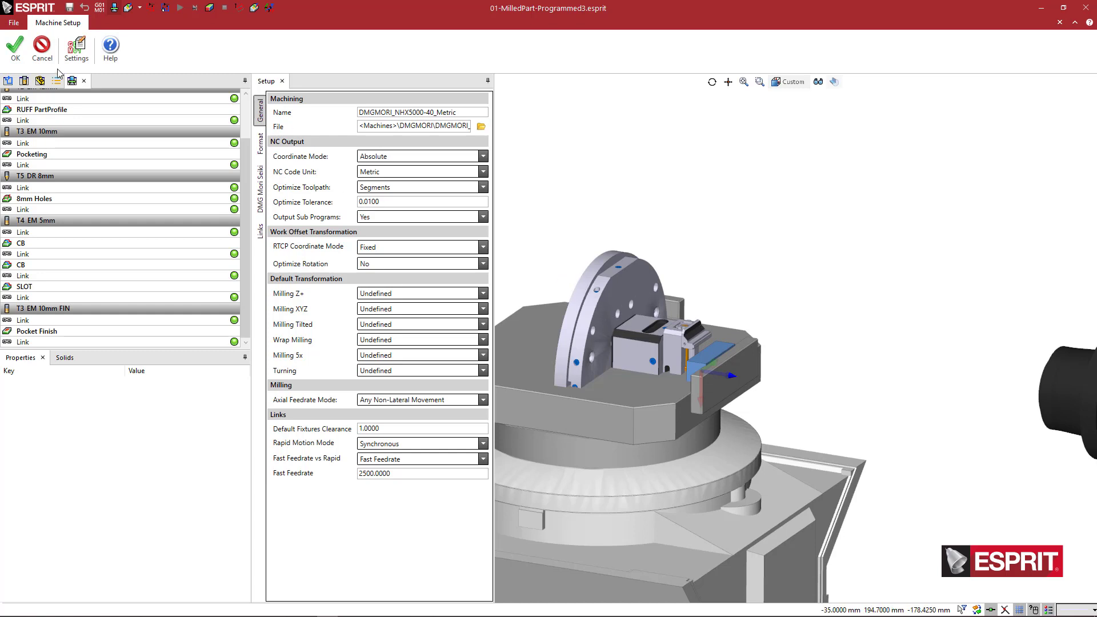
{"action": "left_click", "coordinate": [76, 49]}
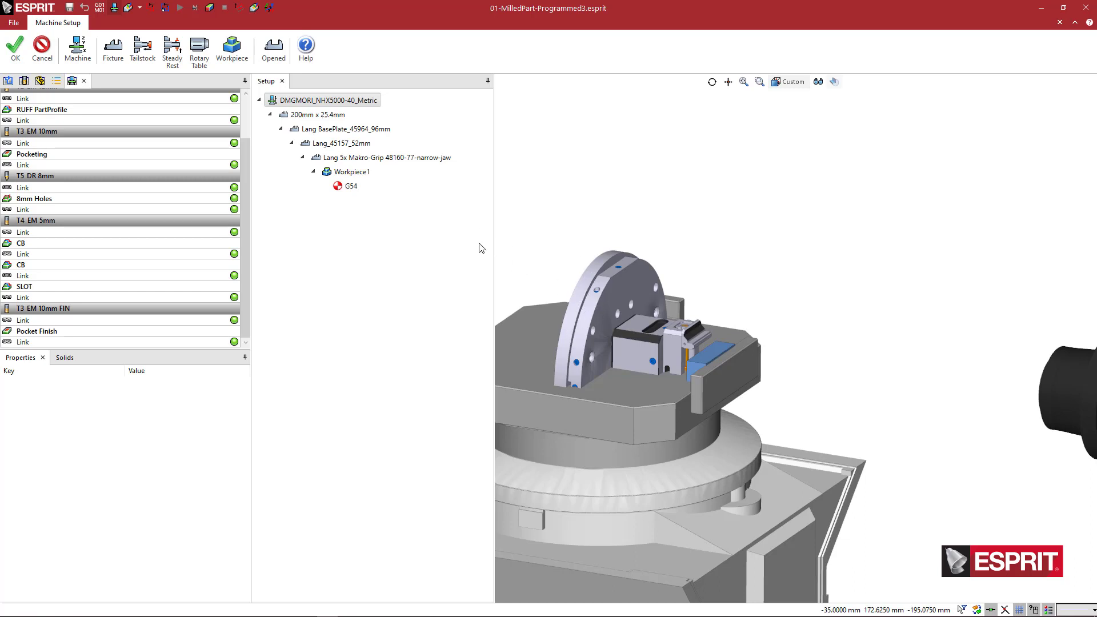
Step: Set the 200mm x 25.4mm fixture plate's Translate Y and Z to 400
{"action": "left_click", "coordinate": [337, 115]}
{"action": "double_click", "coordinate": [338, 116]}
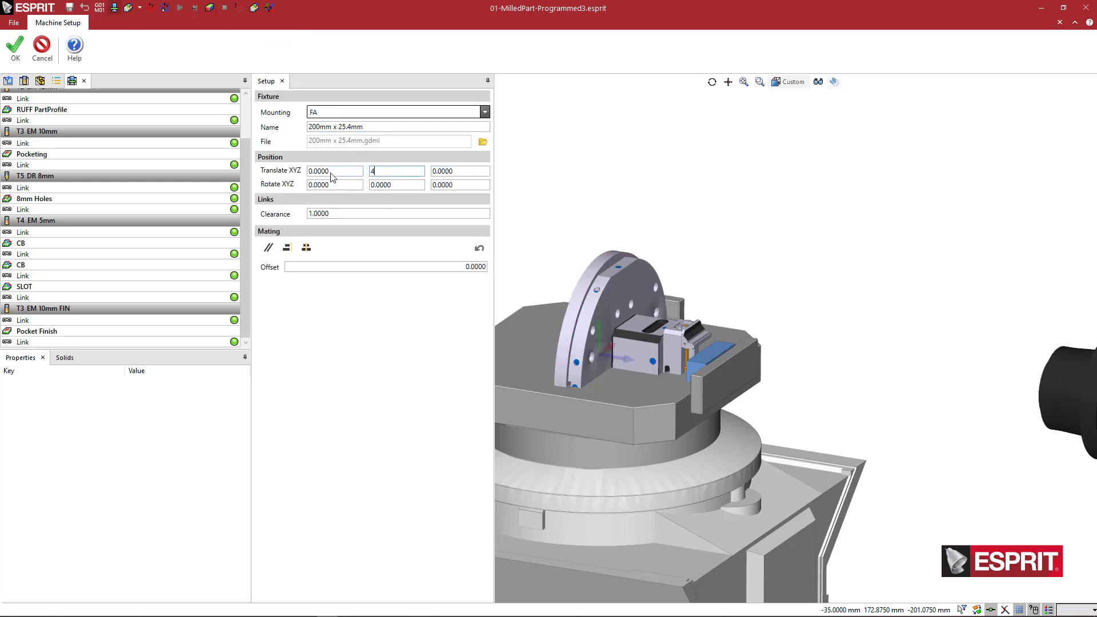
{"action": "type", "text": "400"}
{"action": "key", "text": "Tab"}
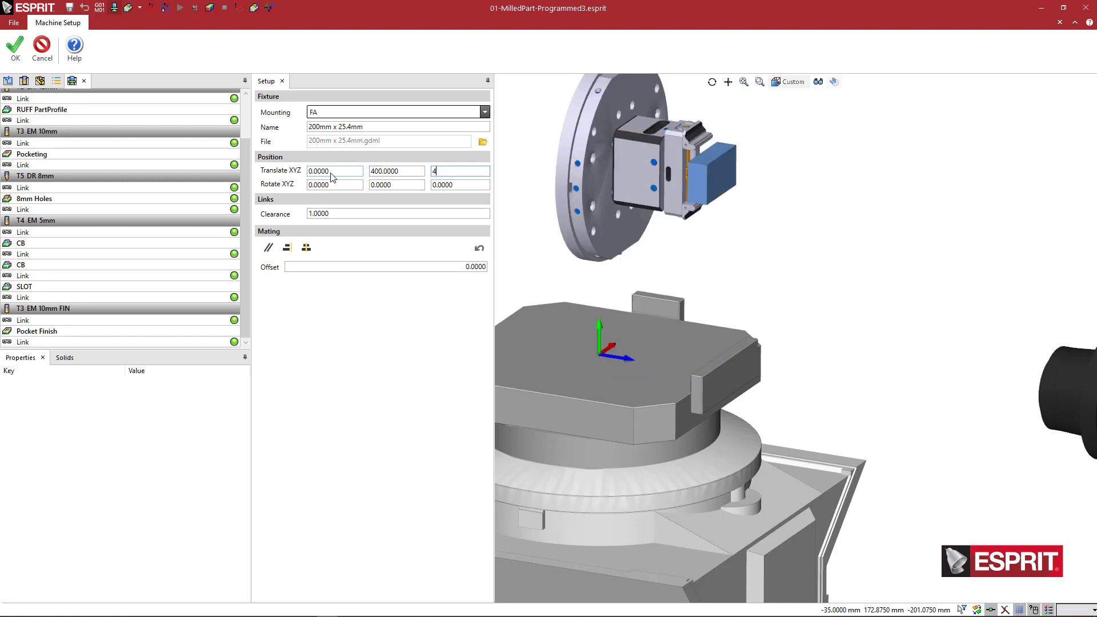
{"action": "type", "text": "400"}
{"action": "key", "text": "Tab"}
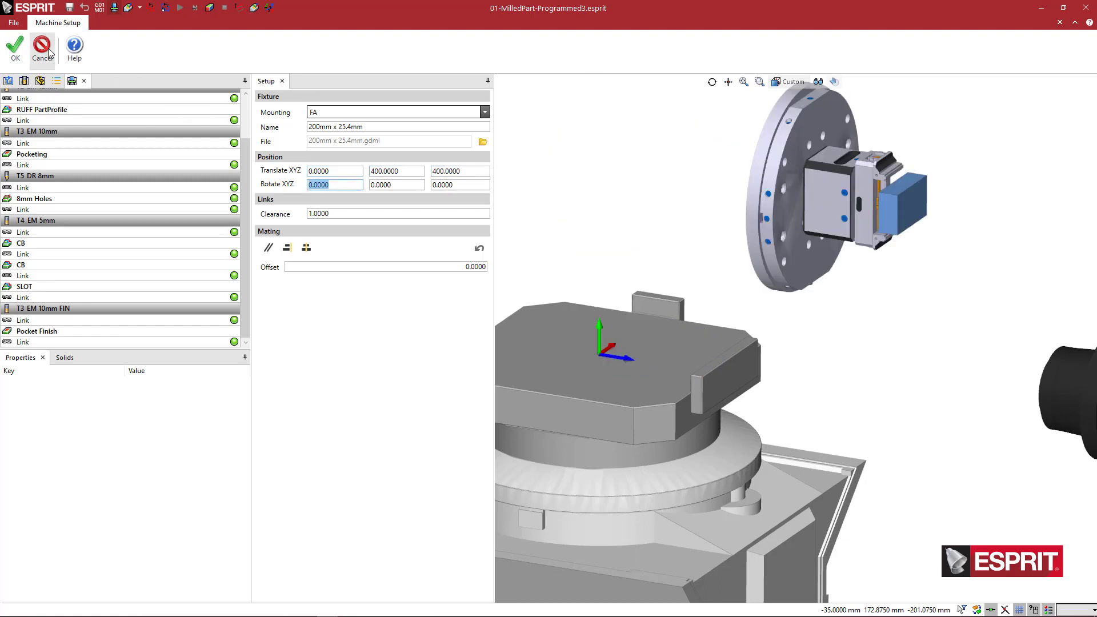
{"action": "left_click", "coordinate": [15, 48]}
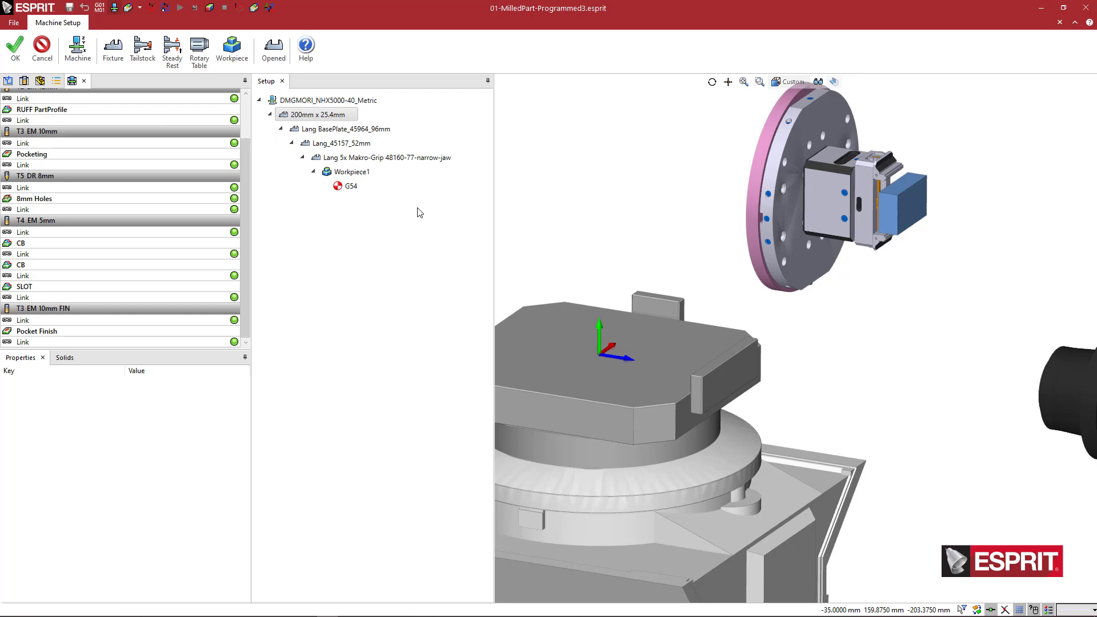
Step: Review the fixture components and select the DMGMORI_NHX5000-40_Metric machine
{"action": "left_click", "coordinate": [341, 130]}
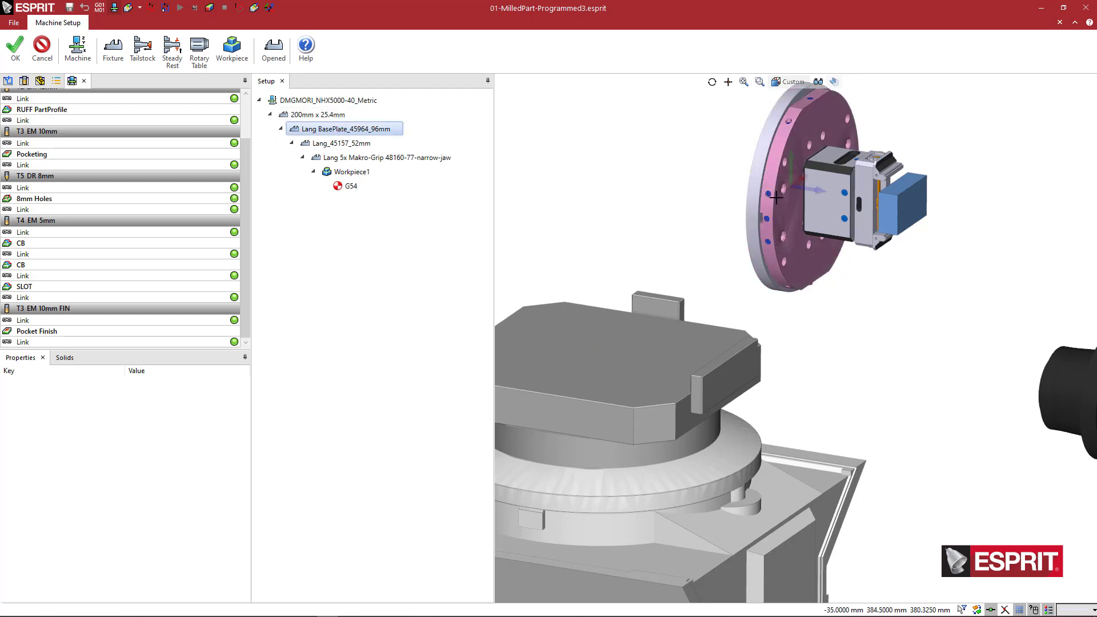
{"action": "left_click", "coordinate": [337, 116]}
{"action": "left_click", "coordinate": [339, 130]}
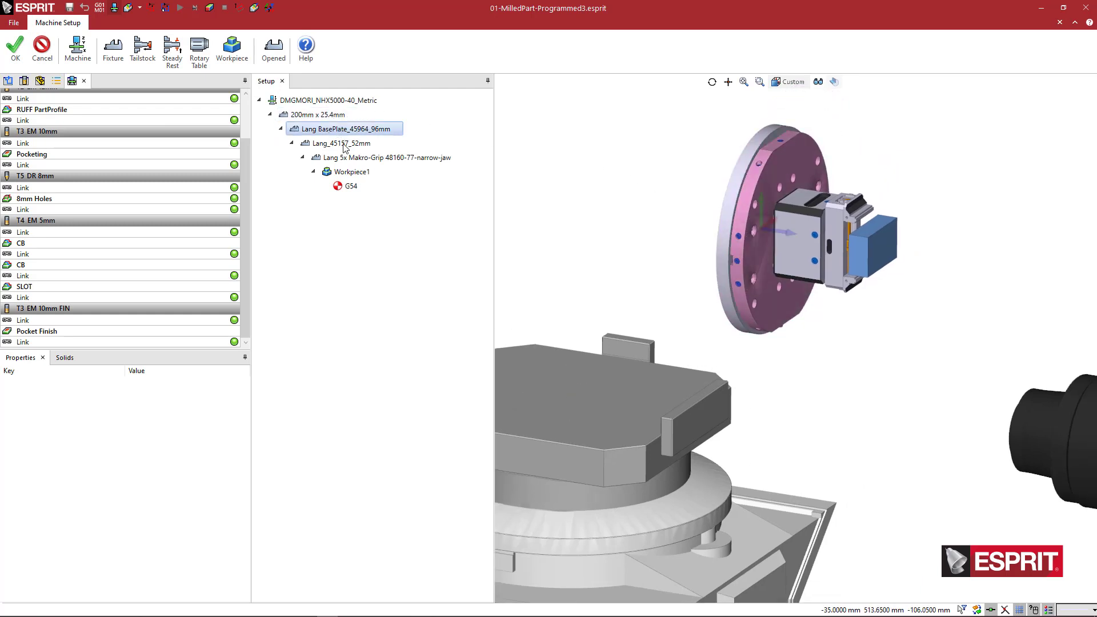
{"action": "left_click", "coordinate": [343, 144]}
{"action": "left_click", "coordinate": [350, 158]}
{"action": "left_click", "coordinate": [333, 115]}
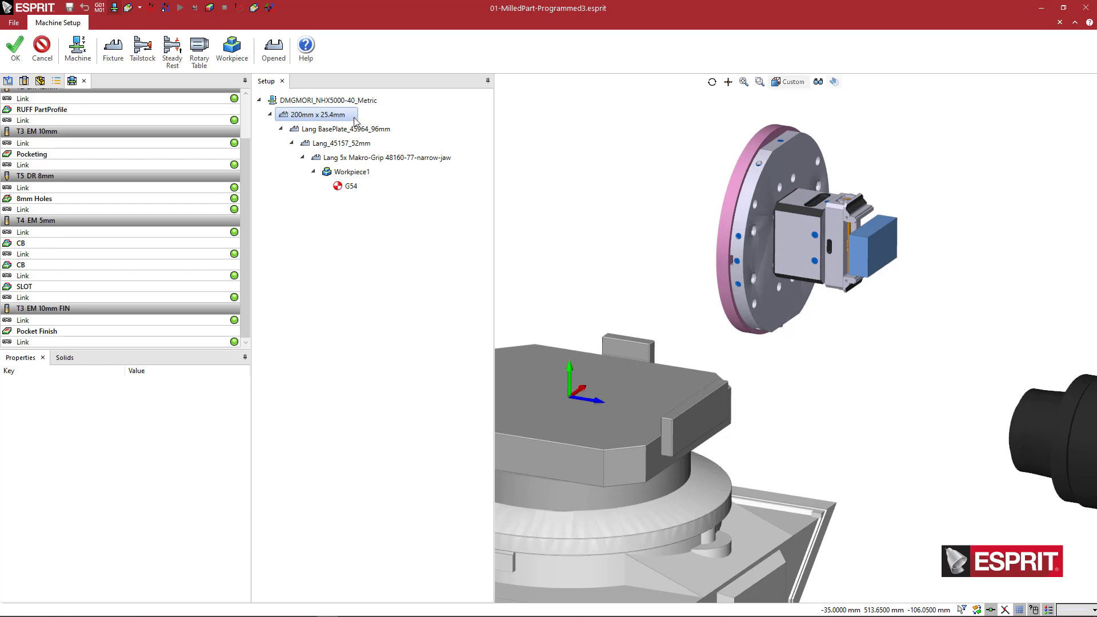
{"action": "left_click", "coordinate": [346, 103]}
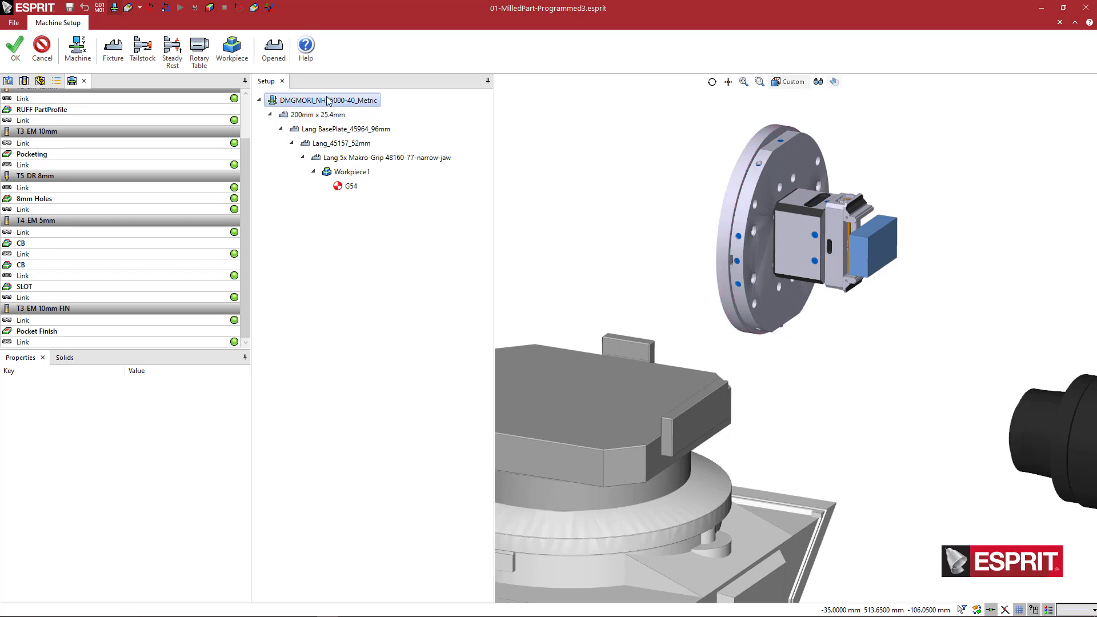
{"action": "left_click", "coordinate": [113, 50]}
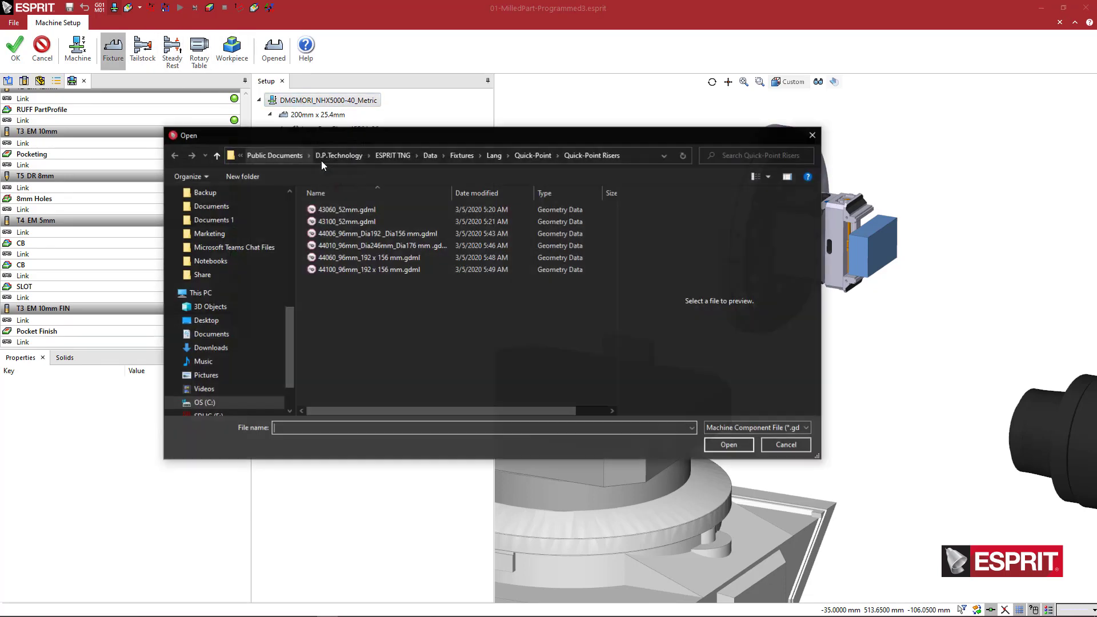
{"action": "left_click", "coordinate": [463, 156]}
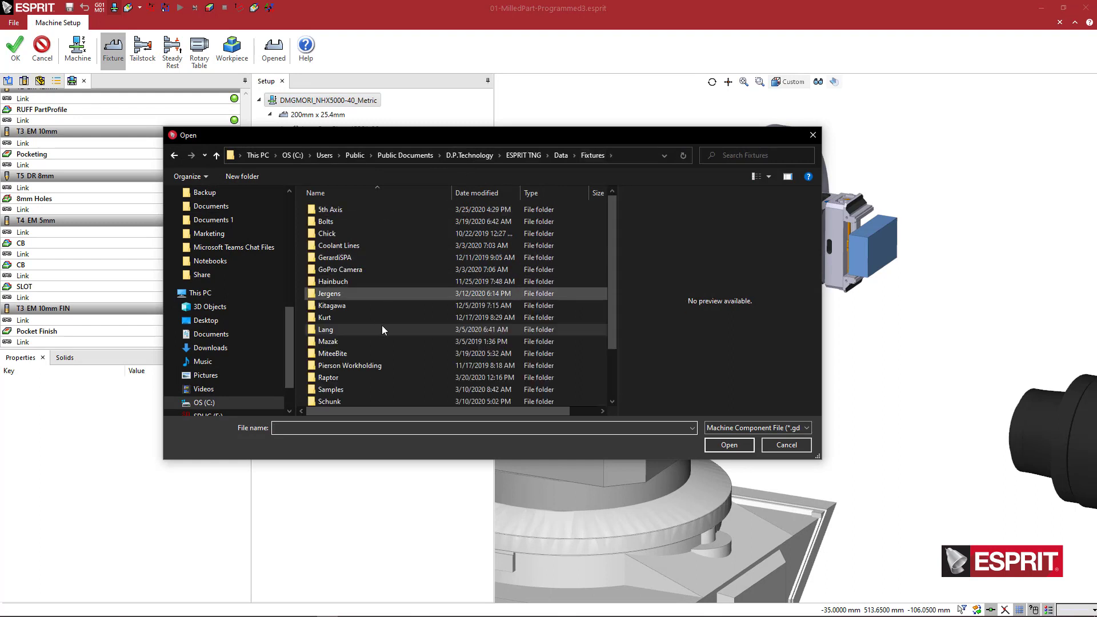
{"action": "double_click", "coordinate": [366, 363]}
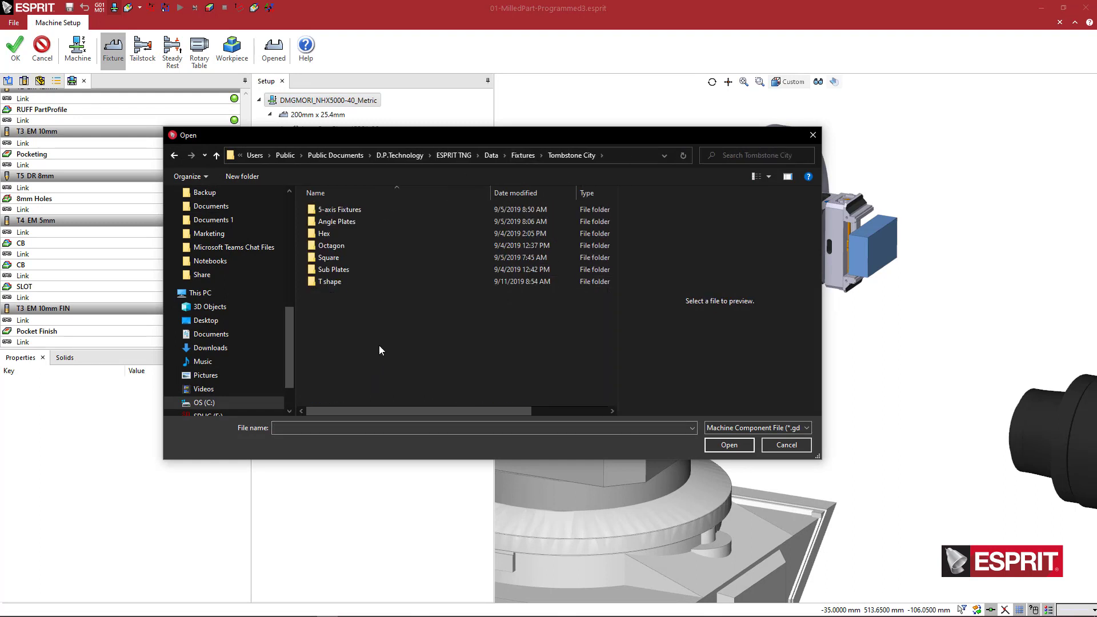
{"action": "double_click", "coordinate": [340, 256]}
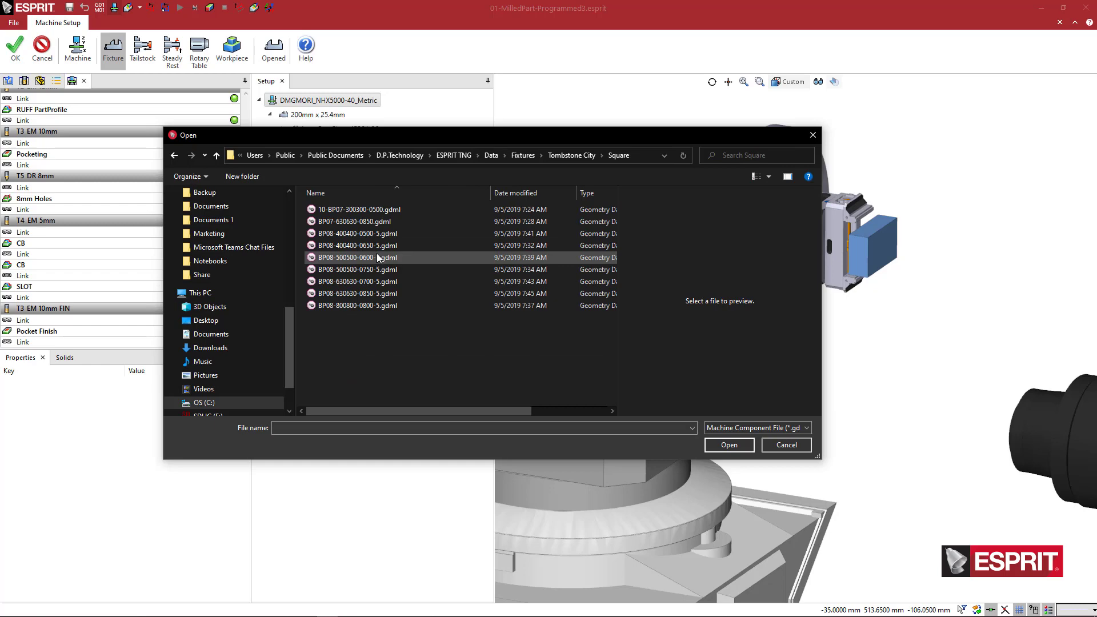
{"action": "left_click", "coordinate": [389, 260]}
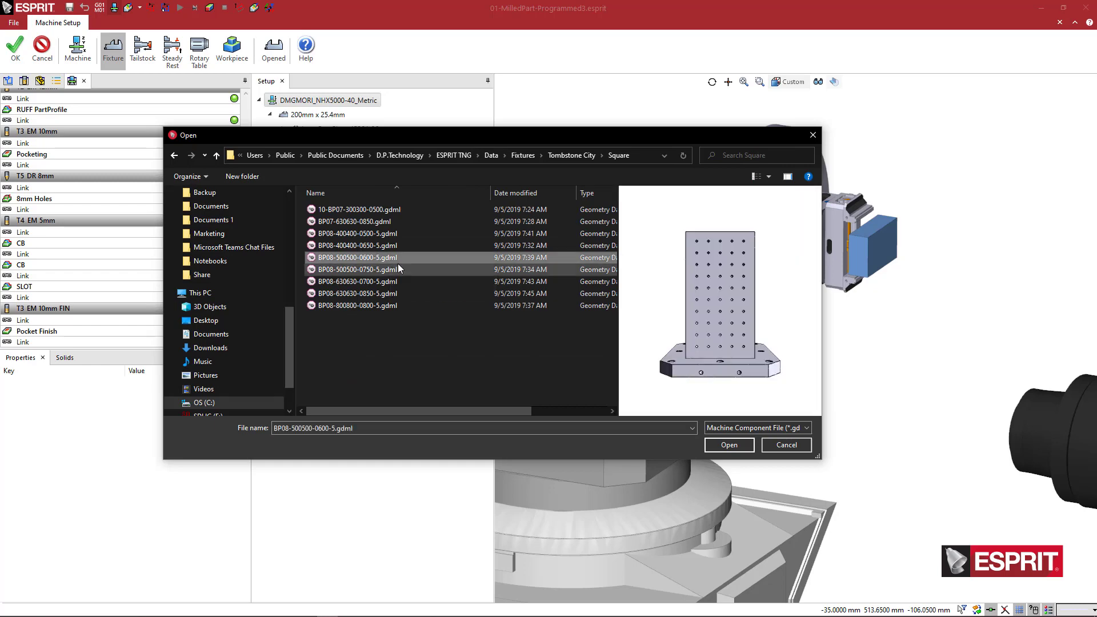
{"action": "left_click", "coordinate": [729, 445]}
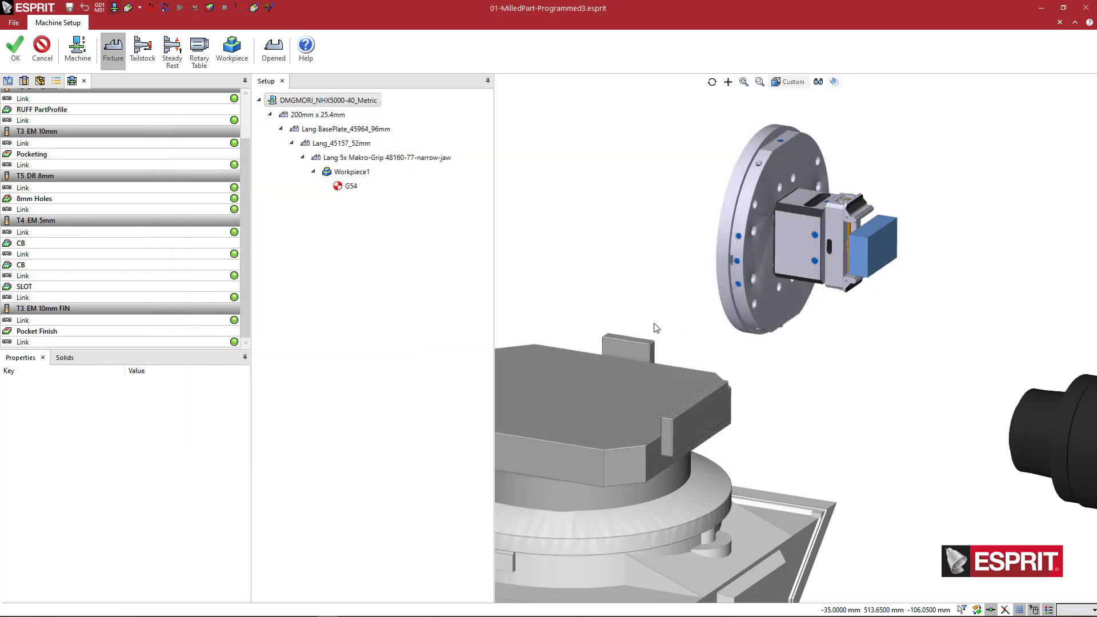
{"action": "middle_click_drag", "start_coordinate": [651, 335], "coordinate": [686, 361]}
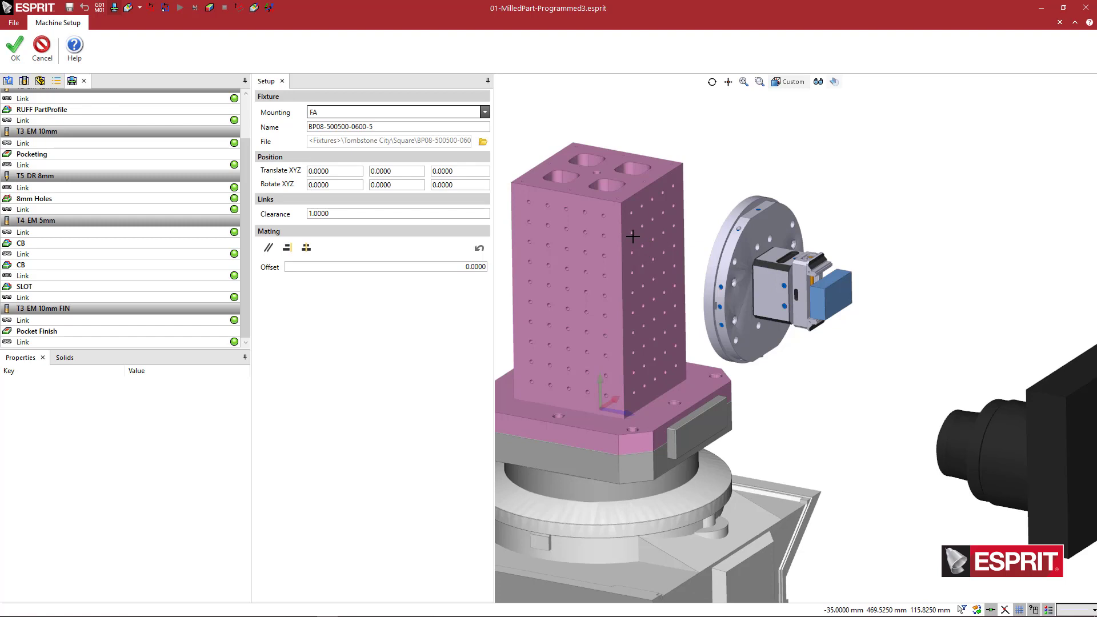
{"action": "left_click", "coordinate": [15, 46]}
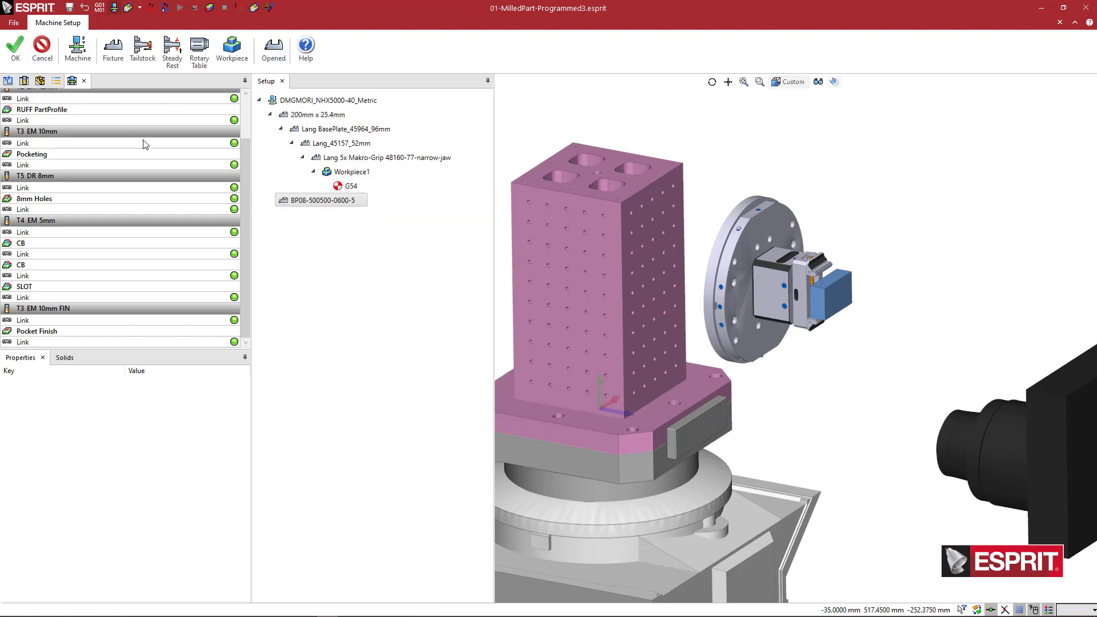
Step: On the tombstone, pick the Lang Quick-Point 45716_96mm_246 x 192 x 27 mm single-position base plate
{"action": "left_click", "coordinate": [328, 204]}
{"action": "left_click", "coordinate": [114, 53]}
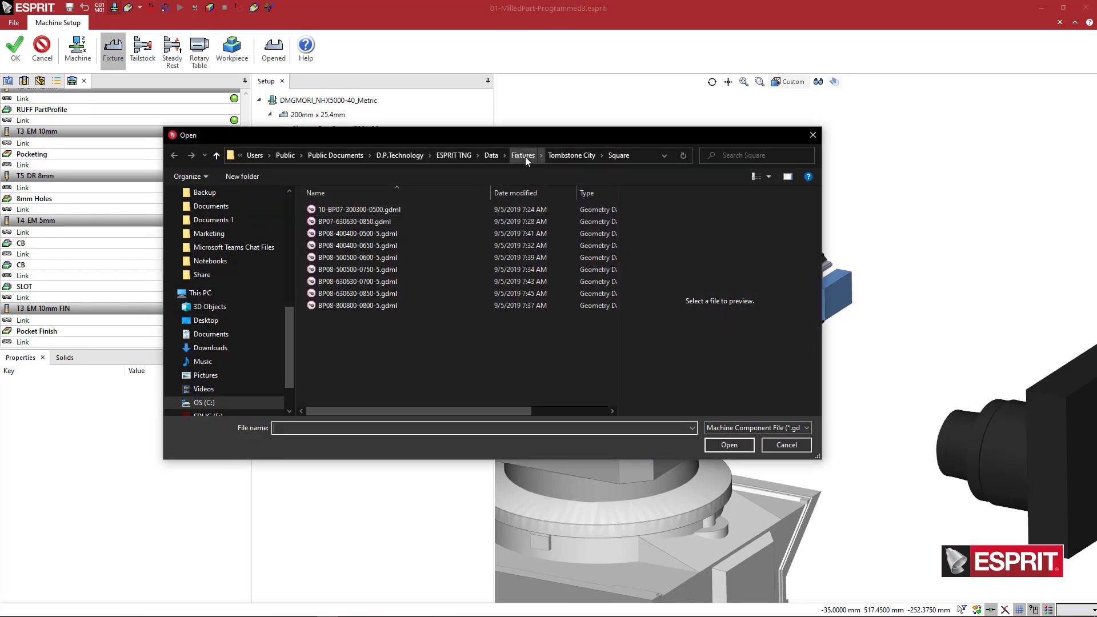
{"action": "left_click", "coordinate": [526, 157]}
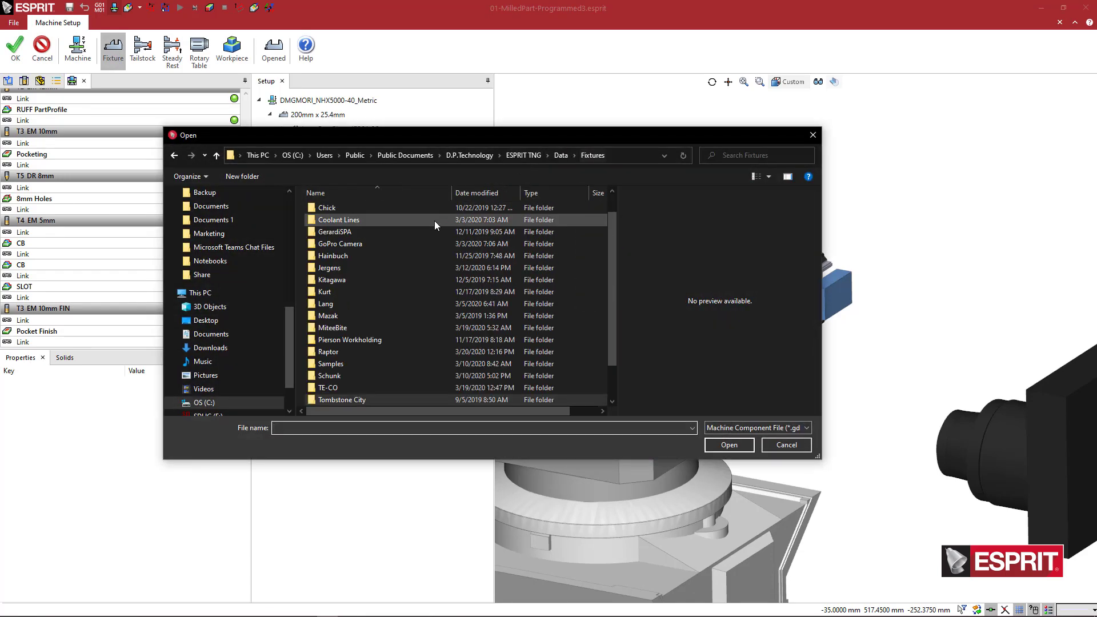
{"action": "double_click", "coordinate": [345, 303]}
{"action": "double_click", "coordinate": [345, 209]}
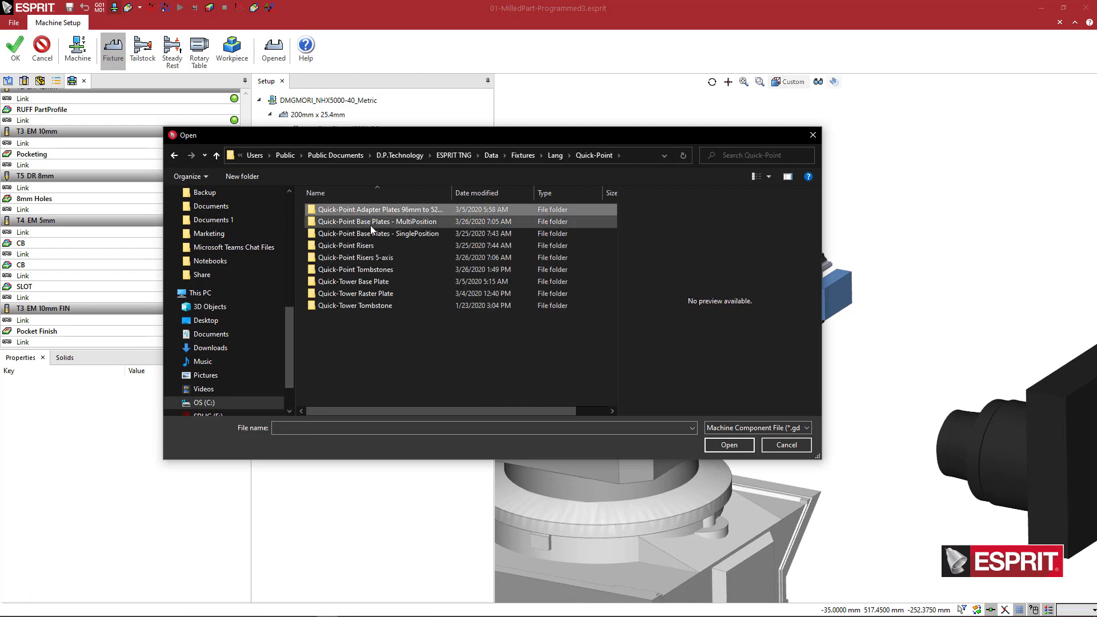
{"action": "double_click", "coordinate": [401, 234]}
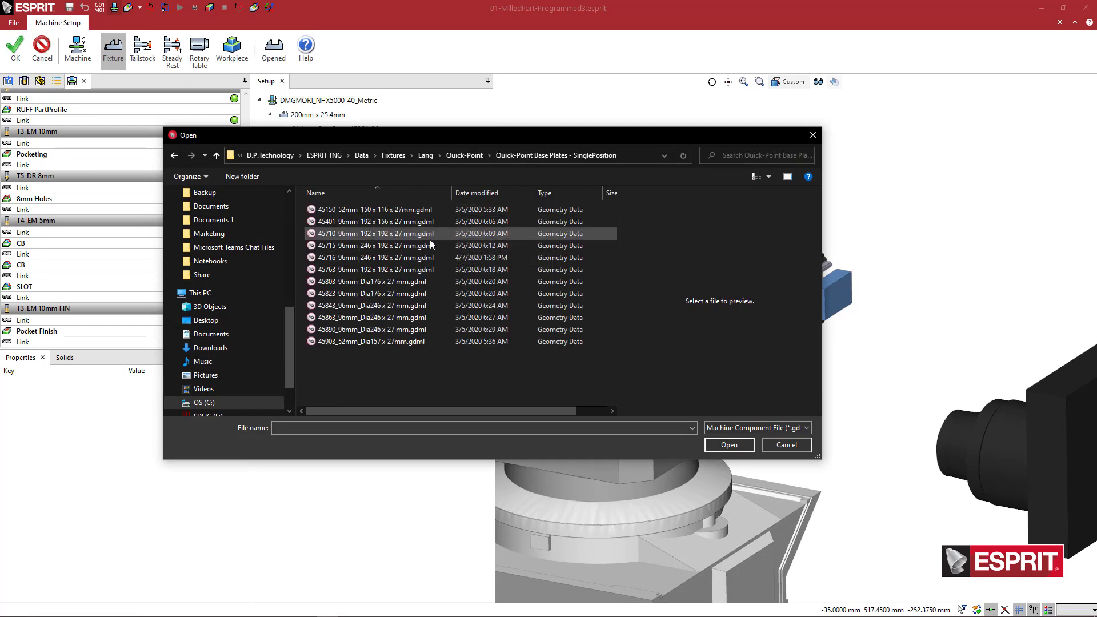
{"action": "left_click", "coordinate": [420, 234]}
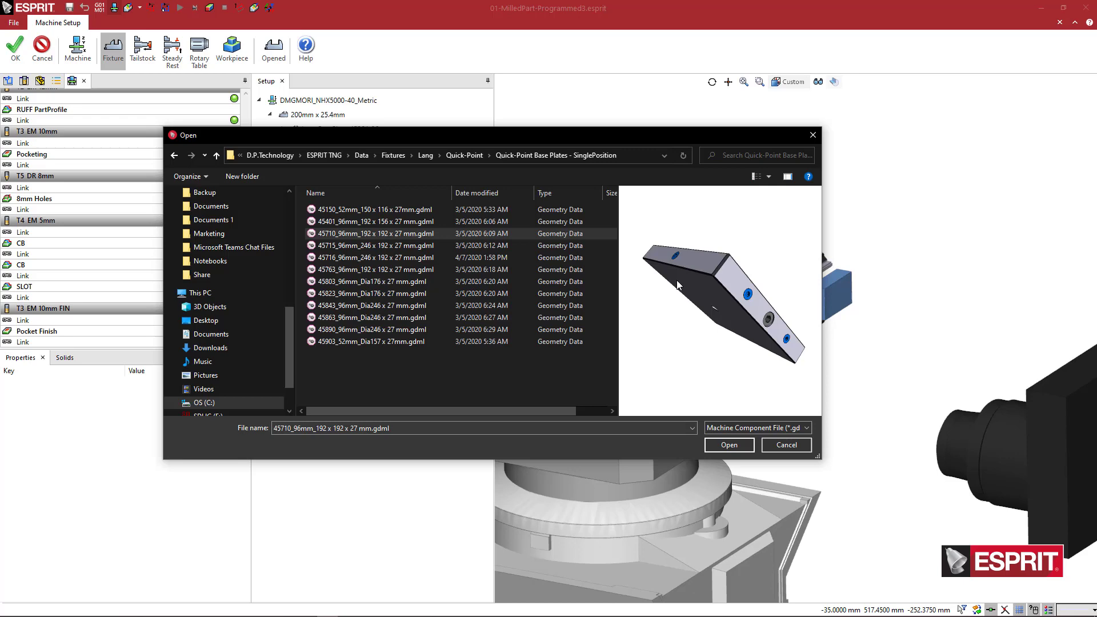
{"action": "left_click", "coordinate": [420, 258]}
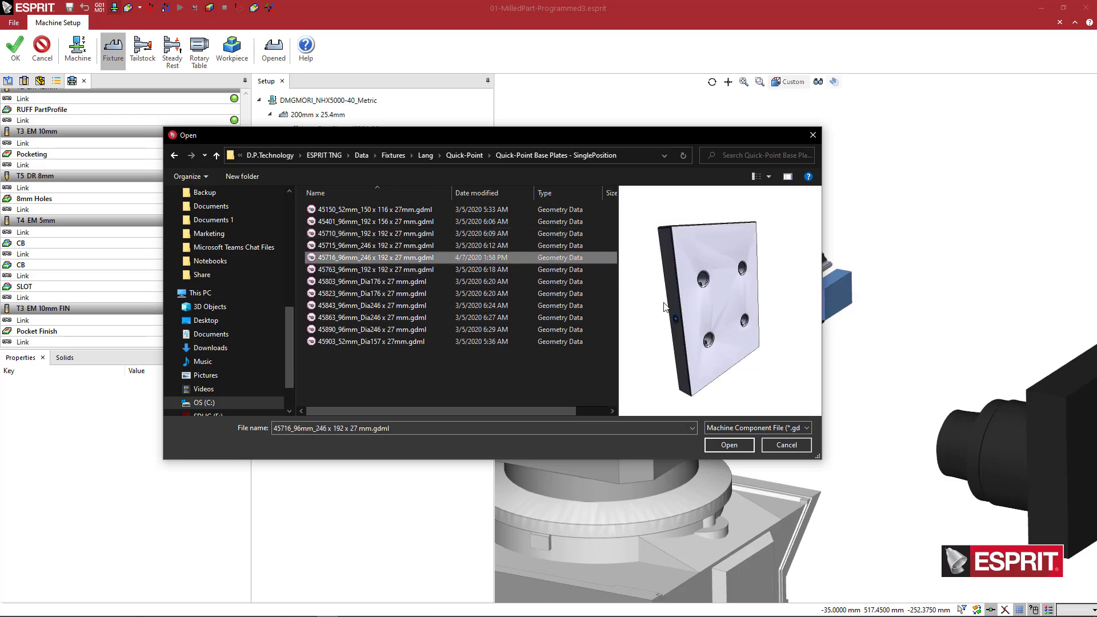
Step: Load the base plate, mount it at FA_1 with Translate Y 50, and confirm
{"action": "left_click", "coordinate": [729, 444]}
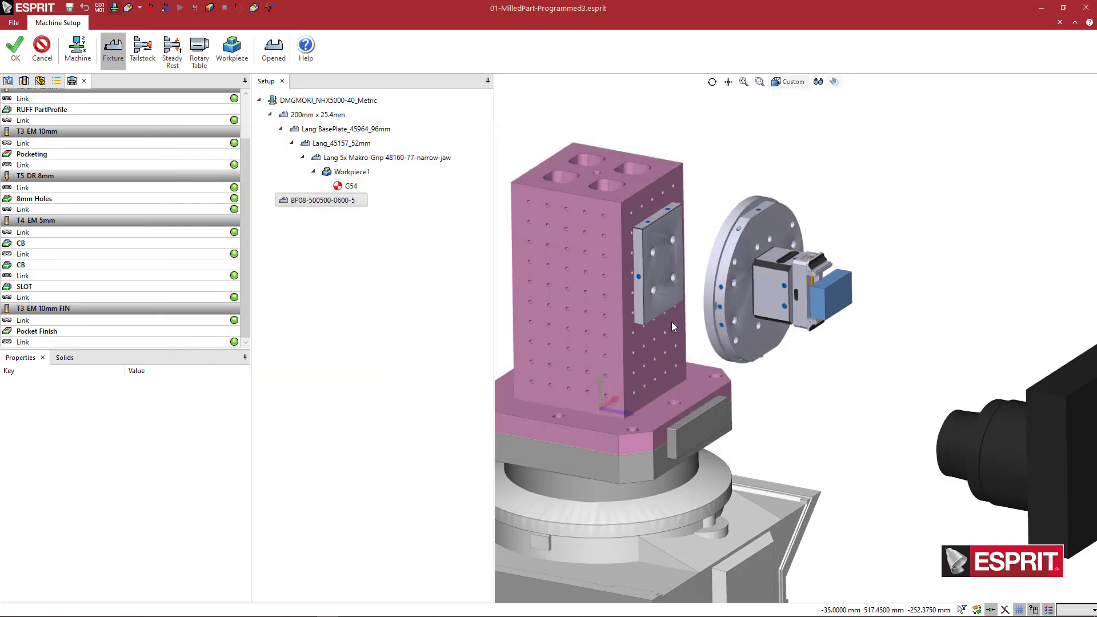
{"action": "scroll", "coordinate": [670, 303], "scroll_direction": "up", "scroll_amount": 3}
{"action": "scroll", "coordinate": [671, 300], "scroll_direction": "up", "scroll_amount": 2}
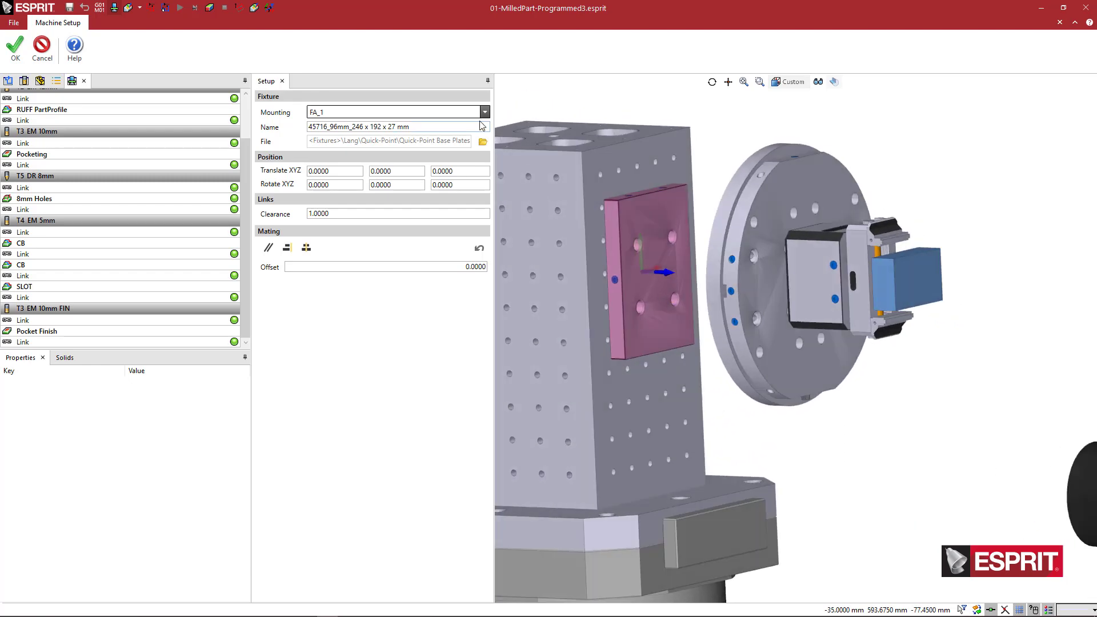
{"action": "left_click", "coordinate": [436, 116]}
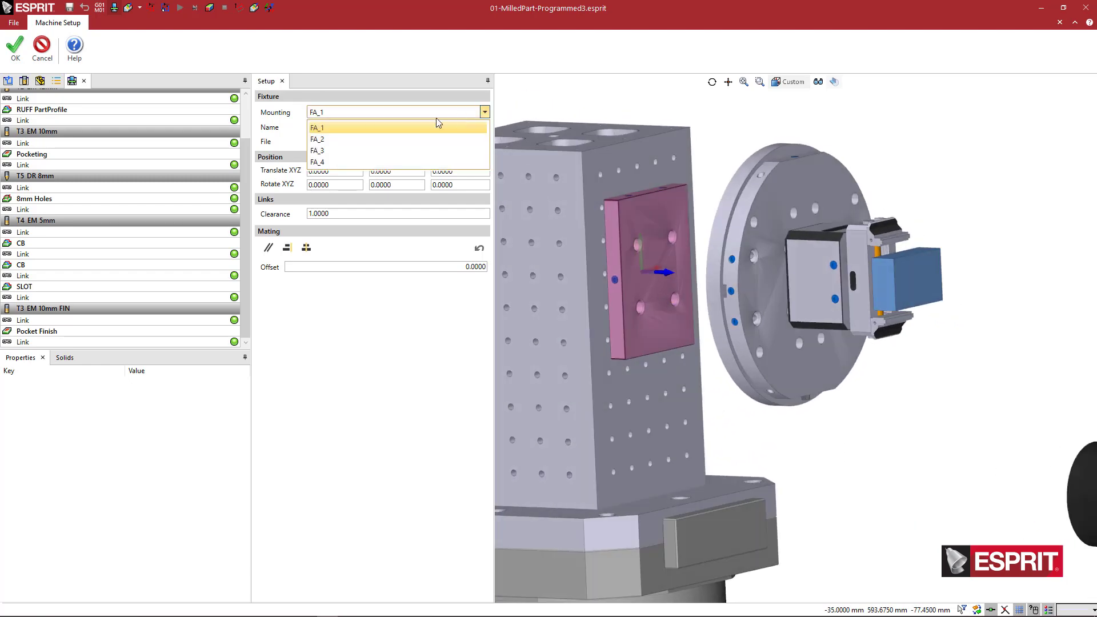
{"action": "left_click", "coordinate": [351, 131]}
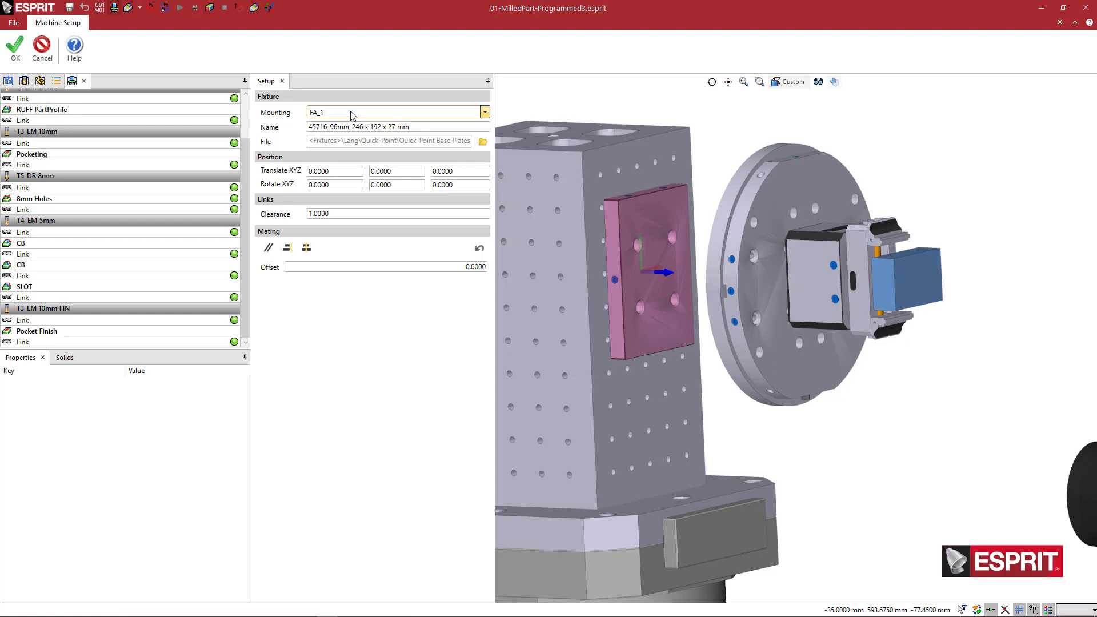
{"action": "left_click", "coordinate": [392, 171]}
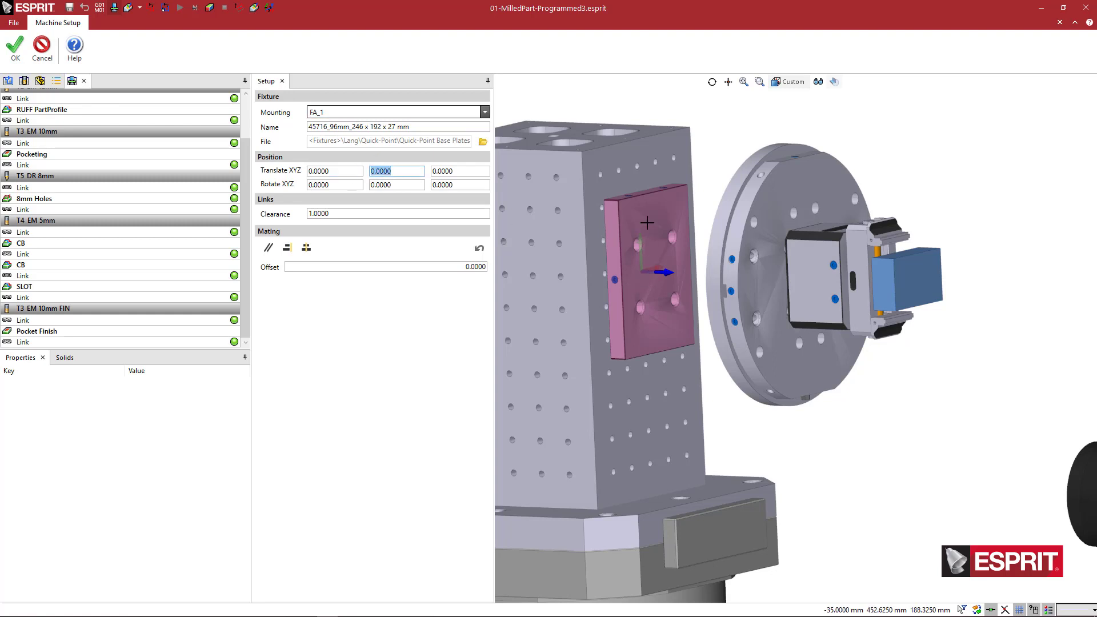
{"action": "scroll", "coordinate": [643, 267], "scroll_direction": "up", "scroll_amount": 5}
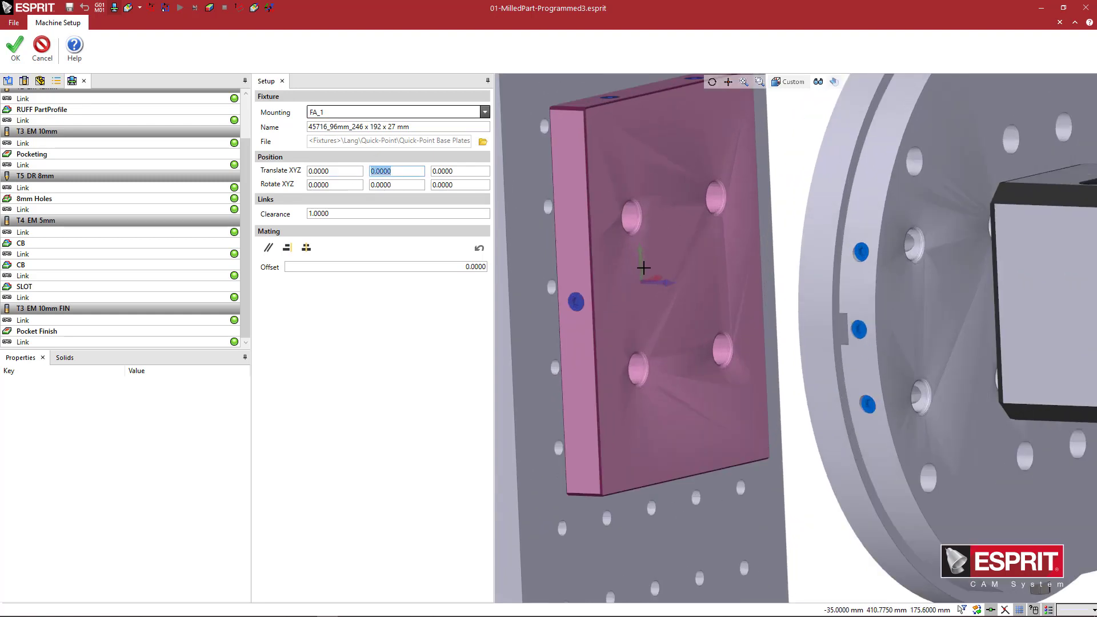
{"action": "scroll", "coordinate": [641, 276], "scroll_direction": "down", "scroll_amount": 3}
{"action": "scroll", "coordinate": [634, 288], "scroll_direction": "up", "scroll_amount": 1}
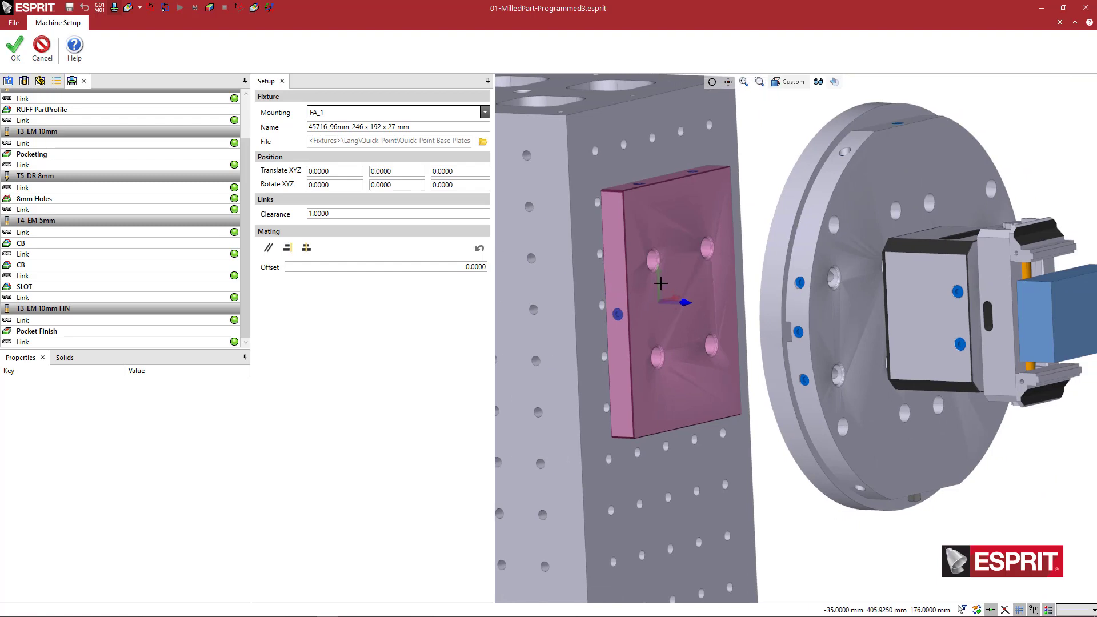
{"action": "left_click", "coordinate": [397, 171]}
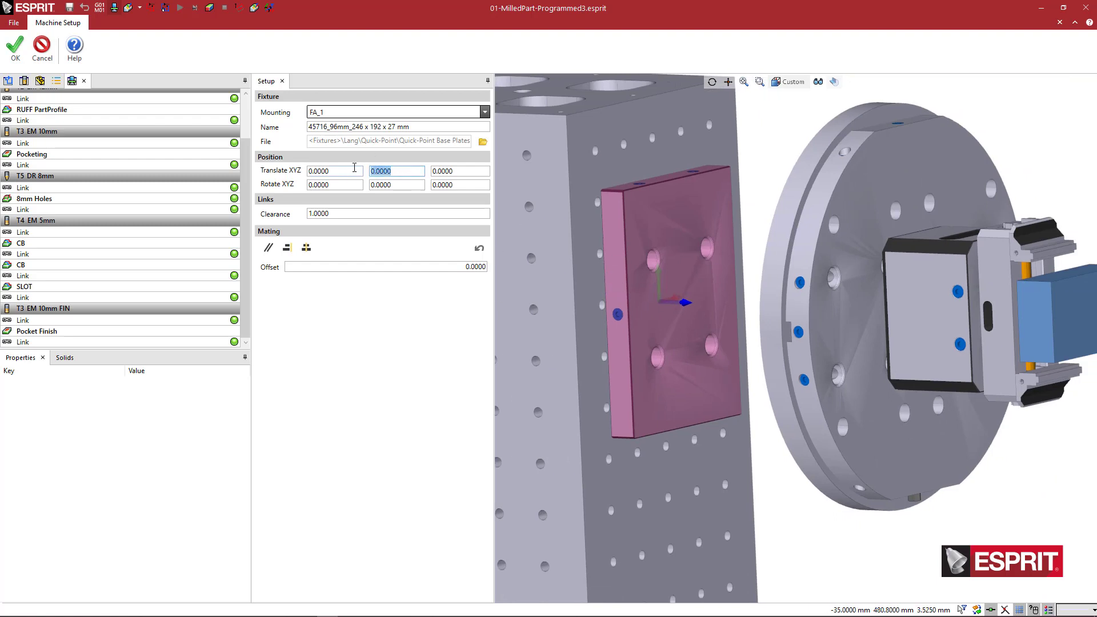
{"action": "key", "text": "Tab"}
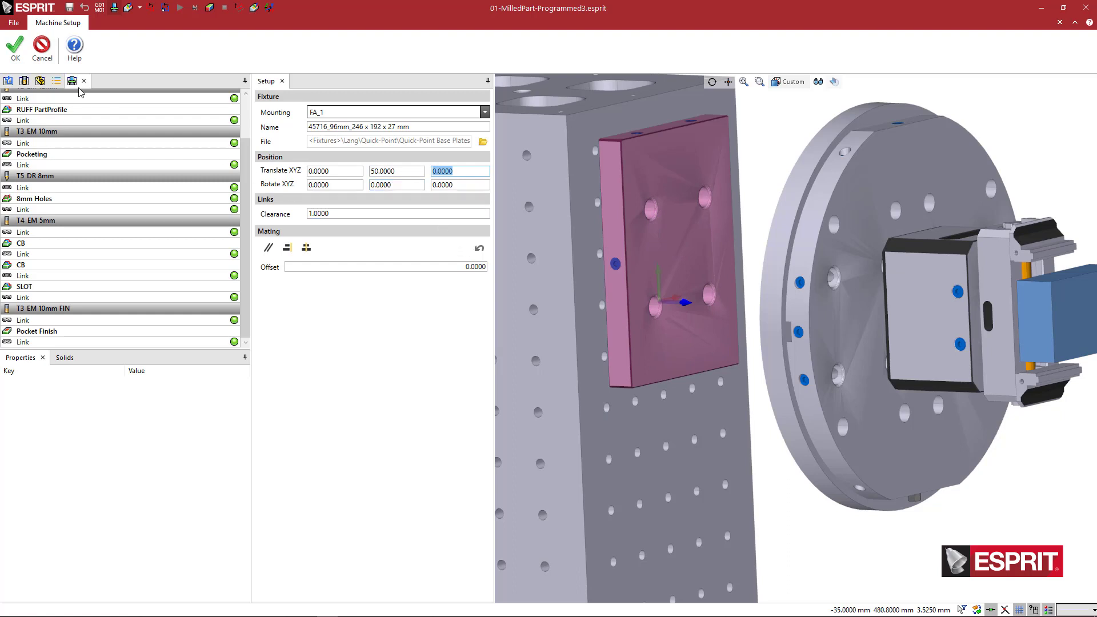
{"action": "left_click", "coordinate": [15, 48]}
Step: Add the 44100_96mm_192 x 156 mm Quick-Point riser onto the 45716 base plate
{"action": "left_click", "coordinate": [343, 222]}
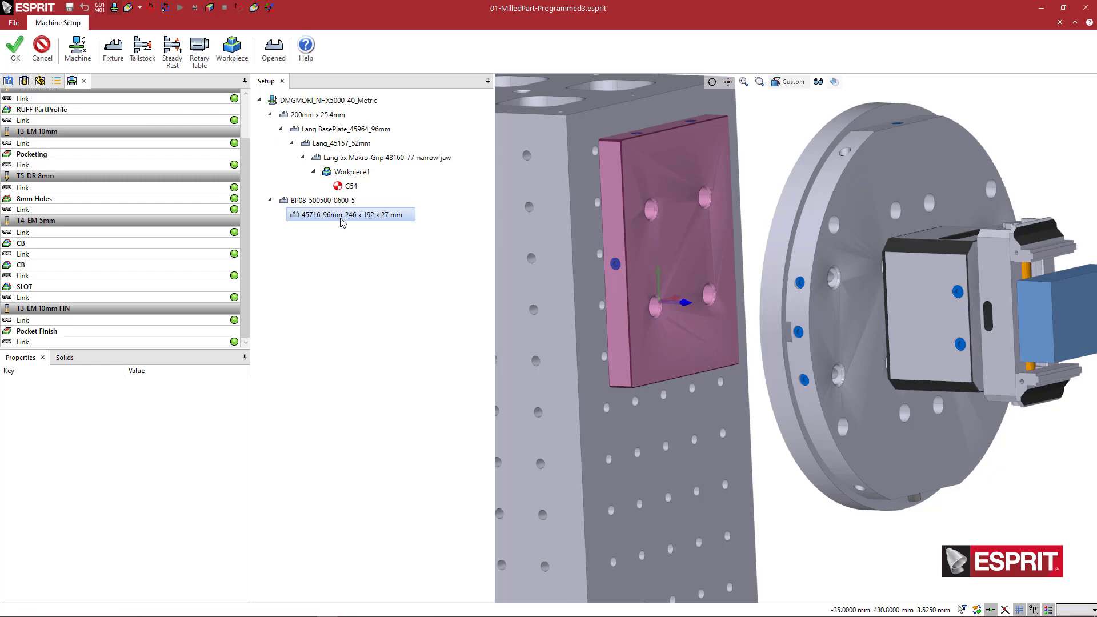
{"action": "left_click", "coordinate": [113, 51]}
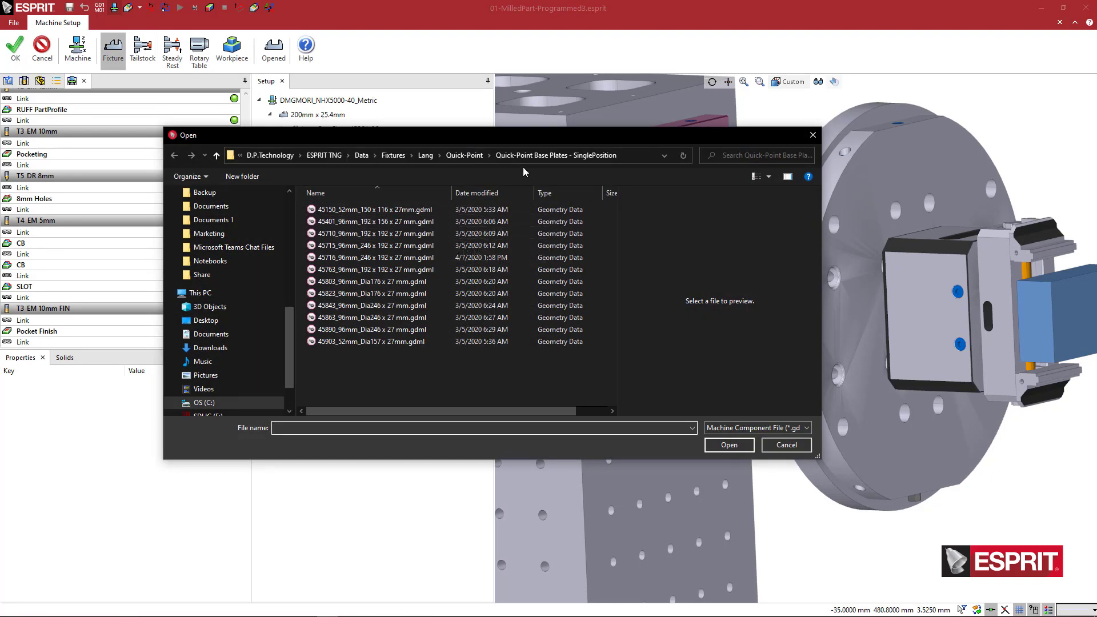
{"action": "left_click", "coordinate": [464, 156]}
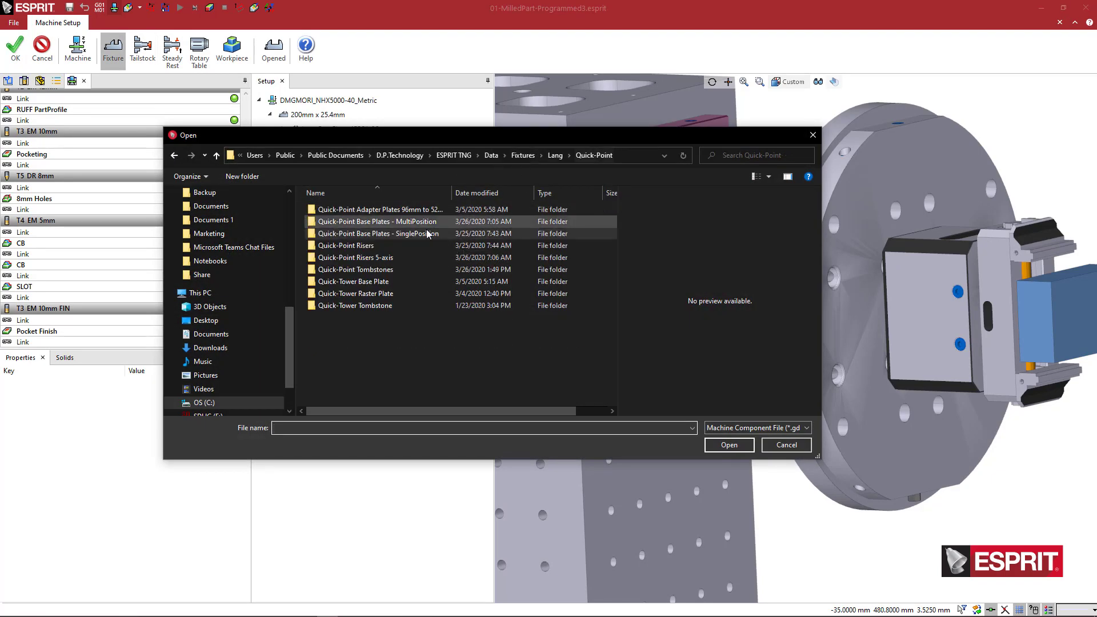
{"action": "double_click", "coordinate": [372, 247]}
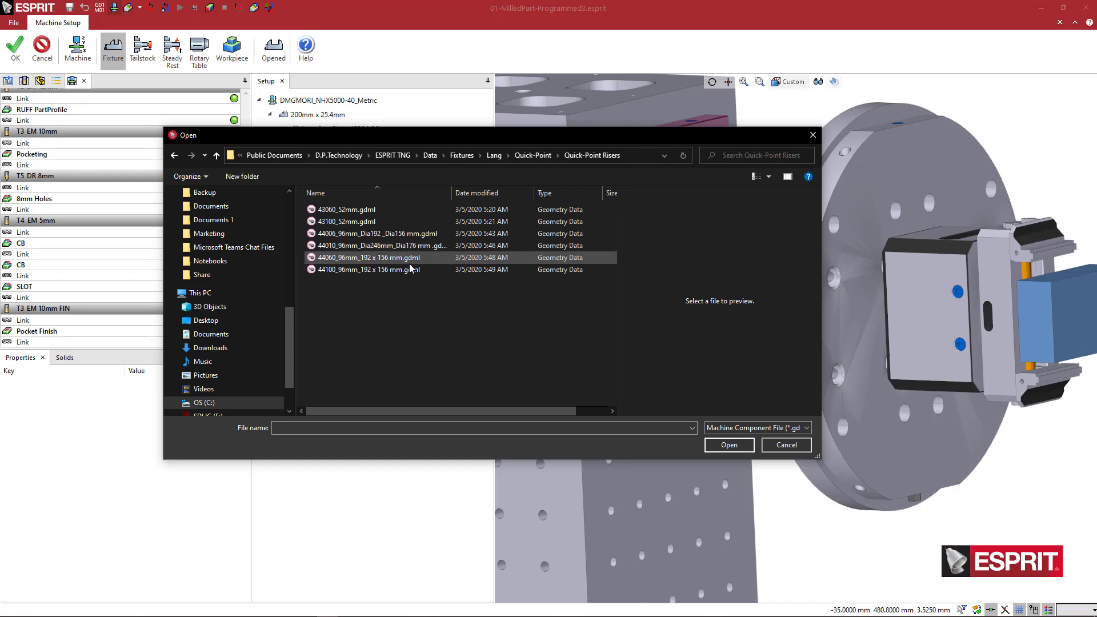
{"action": "left_click", "coordinate": [410, 269]}
{"action": "left_click_drag", "start_coordinate": [656, 384], "coordinate": [656, 341]}
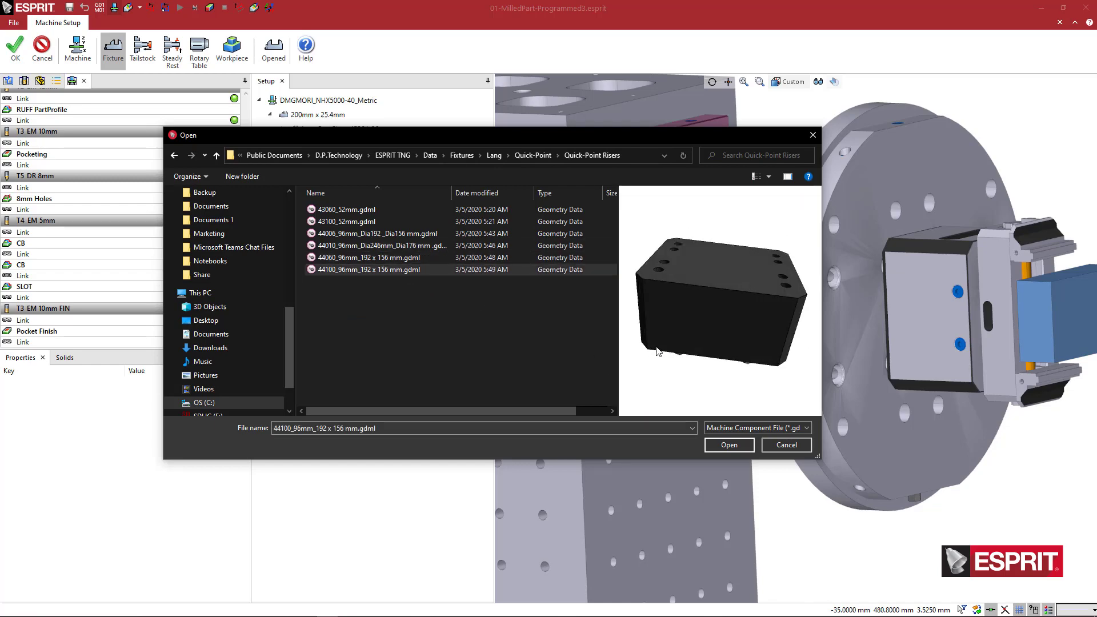
{"action": "left_click", "coordinate": [728, 444]}
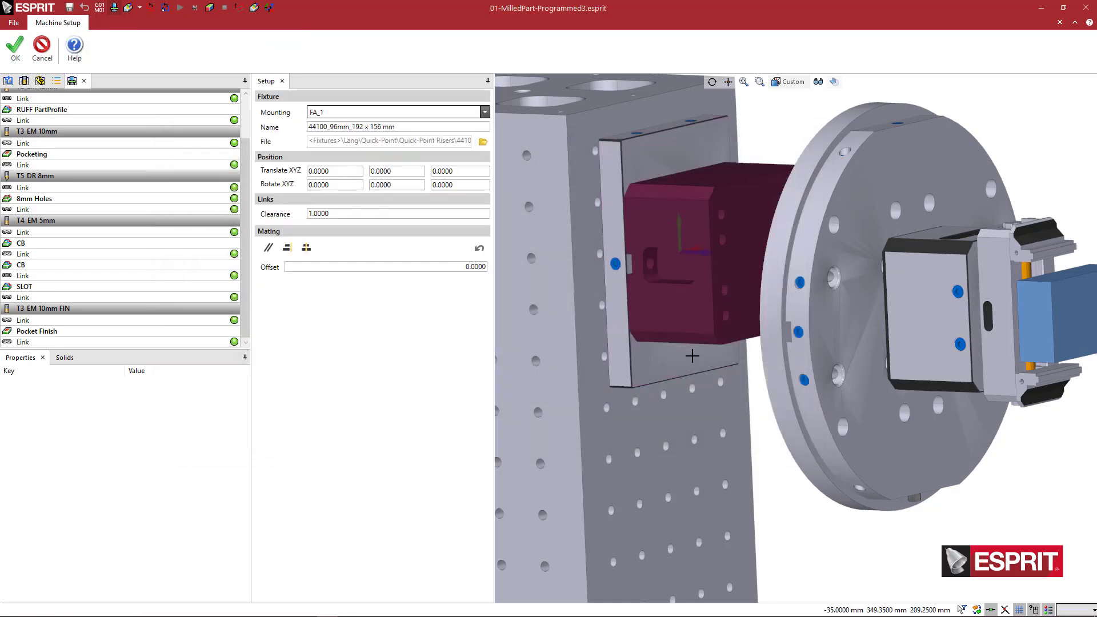
{"action": "middle_click_drag", "start_coordinate": [692, 355], "coordinate": [656, 337]}
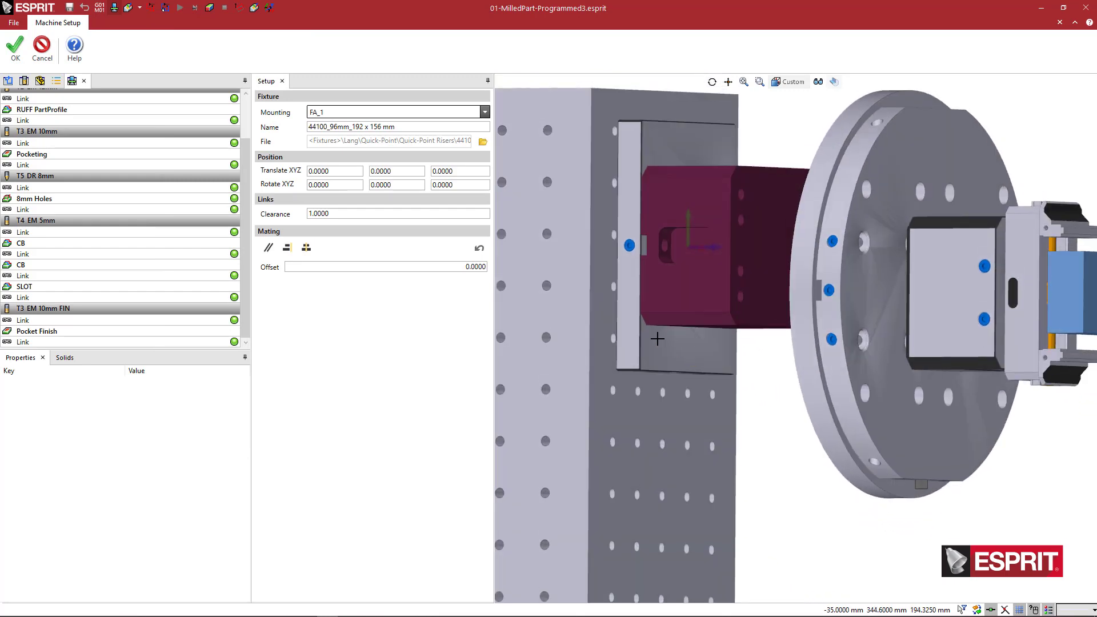
Step: Swap the riser file to 44060_96mm_192 x 156 mm and confirm it
{"action": "left_click", "coordinate": [483, 142]}
{"action": "left_click", "coordinate": [510, 269]}
{"action": "double_click", "coordinate": [510, 275]}
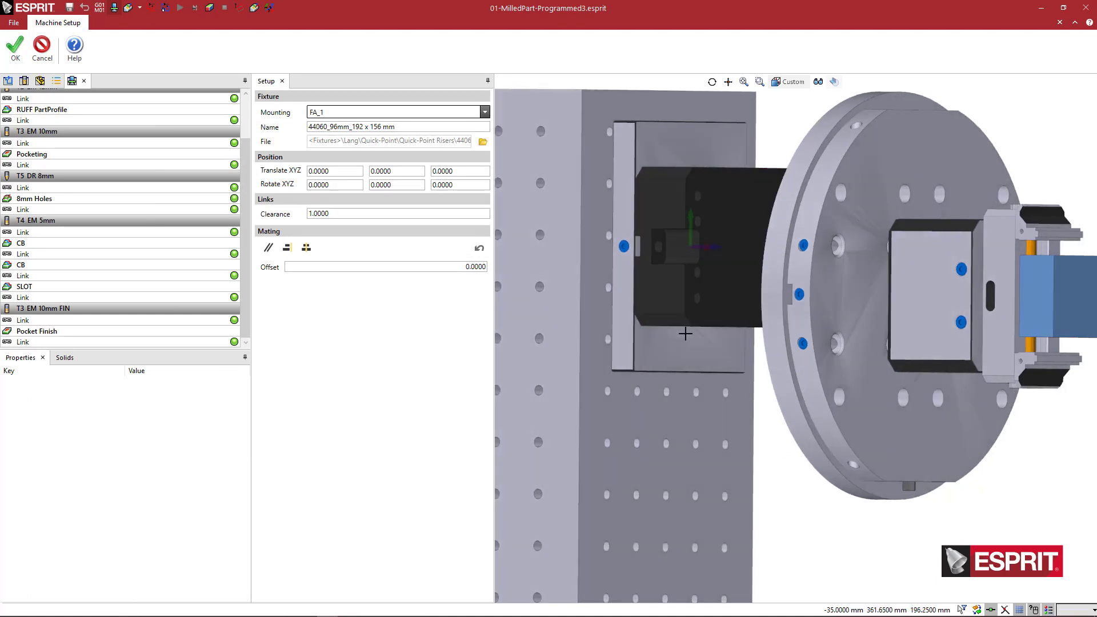
{"action": "middle_click_drag", "start_coordinate": [686, 333], "coordinate": [625, 349]}
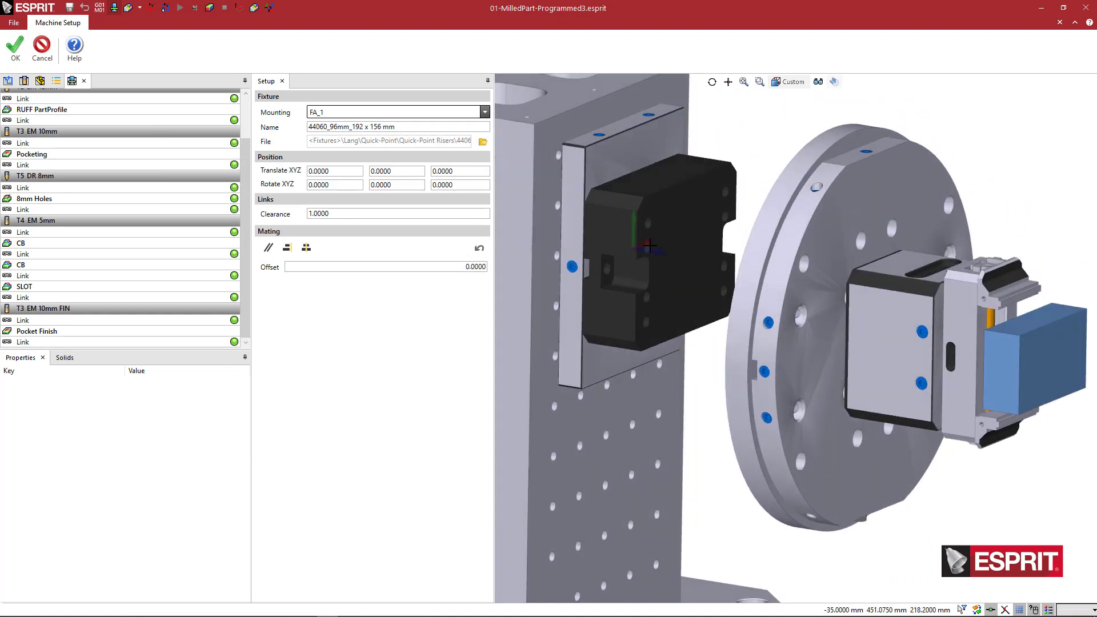
{"action": "left_click", "coordinate": [15, 52]}
Step: Copy the Lang 5x Makro-Grip vise and paste it under the 44060_96mm riser
{"action": "left_click", "coordinate": [366, 158]}
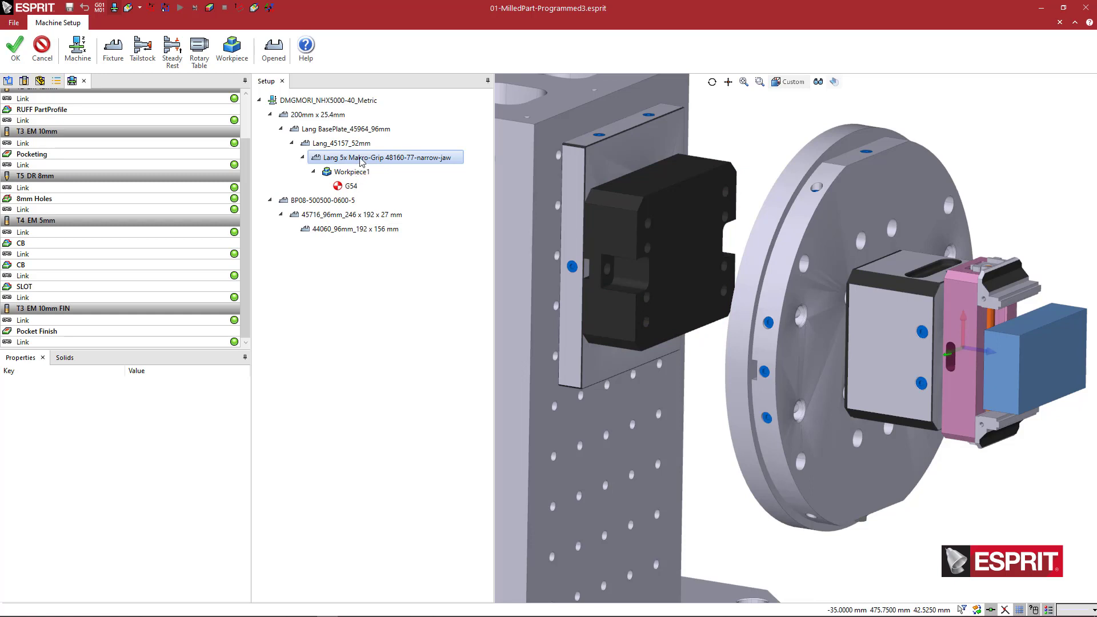
{"action": "right_click", "coordinate": [361, 162]}
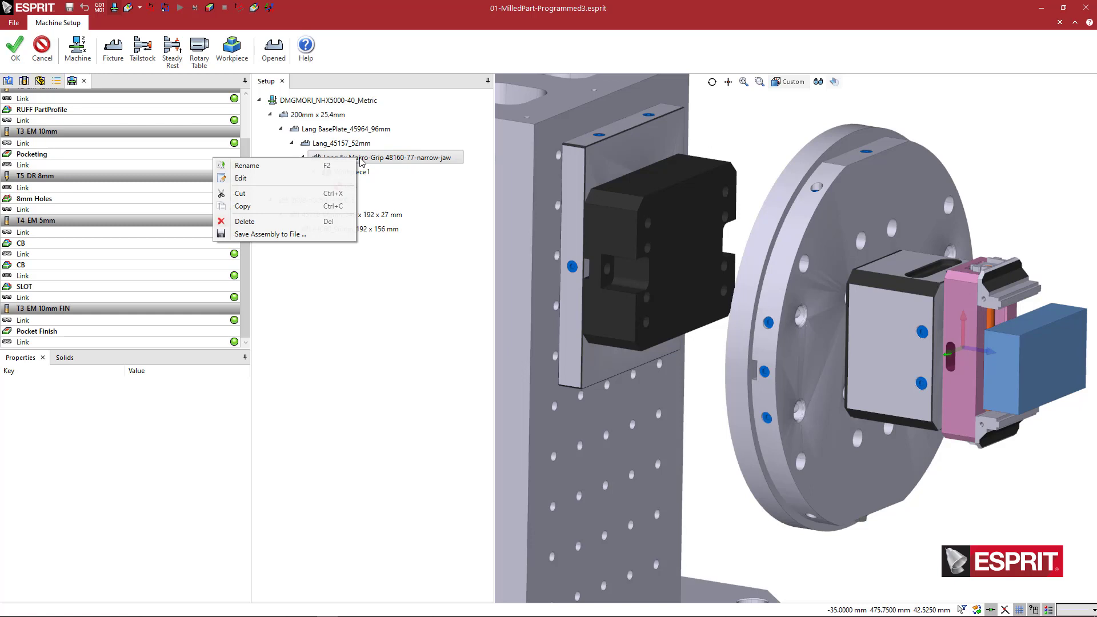
{"action": "left_click", "coordinate": [329, 210]}
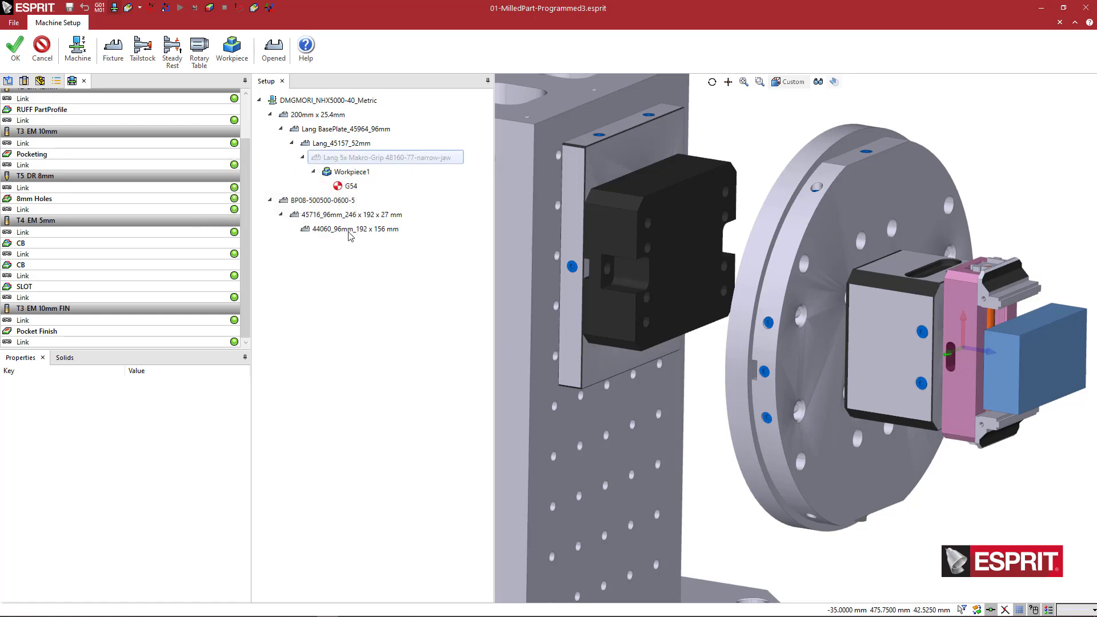
{"action": "right_click", "coordinate": [349, 229]}
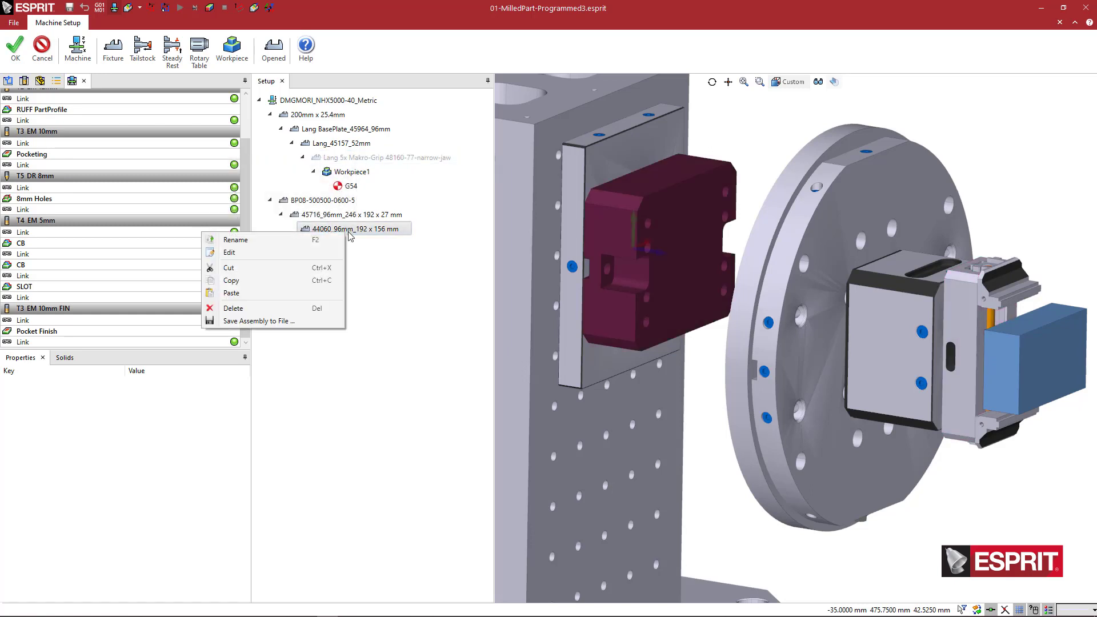
{"action": "left_click", "coordinate": [294, 293]}
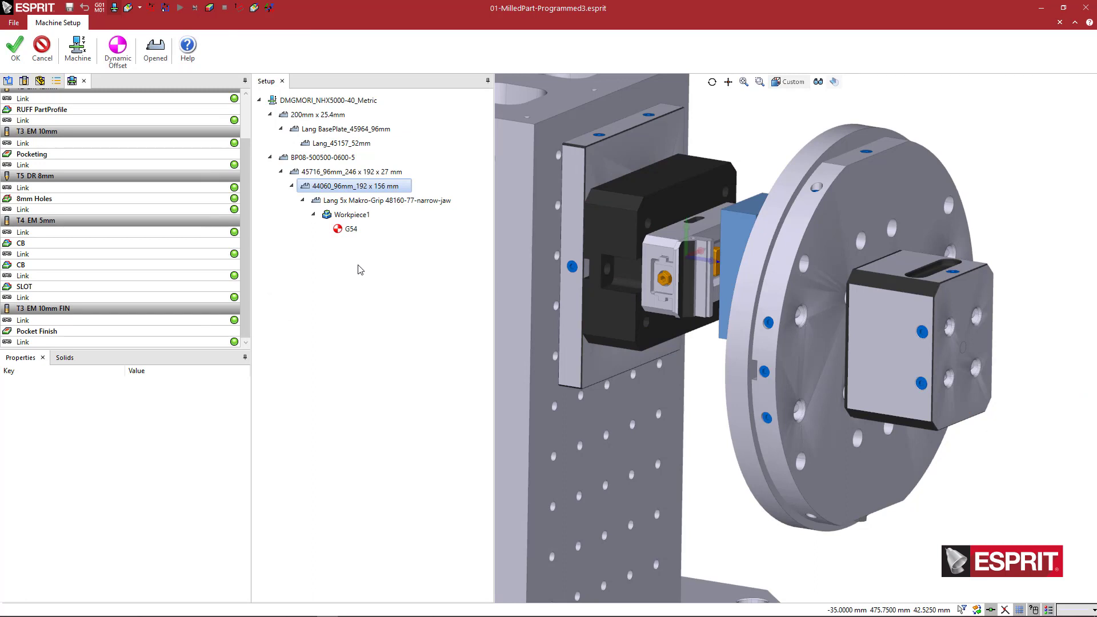
Step: Delete the old 200mm x 25.4mm branch with its baseplate
{"action": "left_click", "coordinate": [342, 129]}
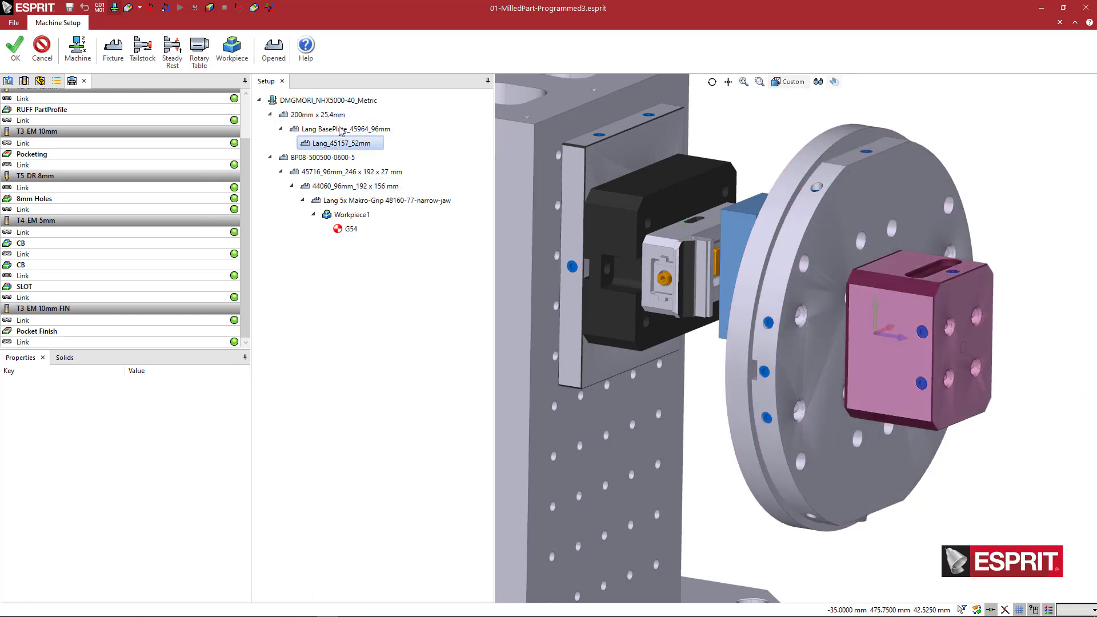
{"action": "left_click", "coordinate": [344, 144]}
{"action": "left_click", "coordinate": [336, 115]}
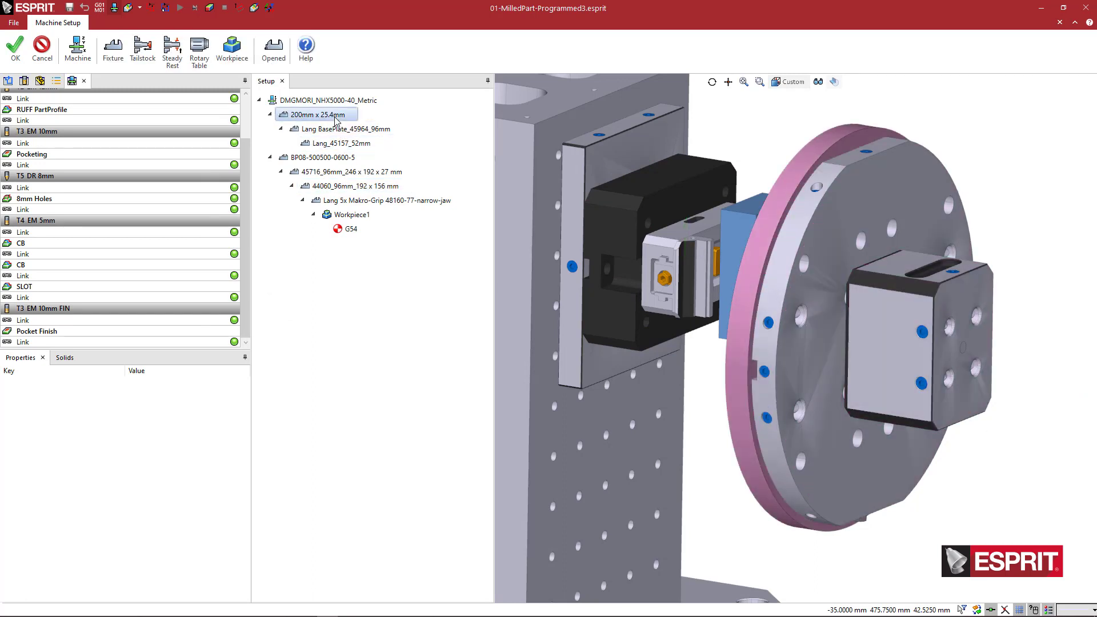
{"action": "key", "text": "Delete"}
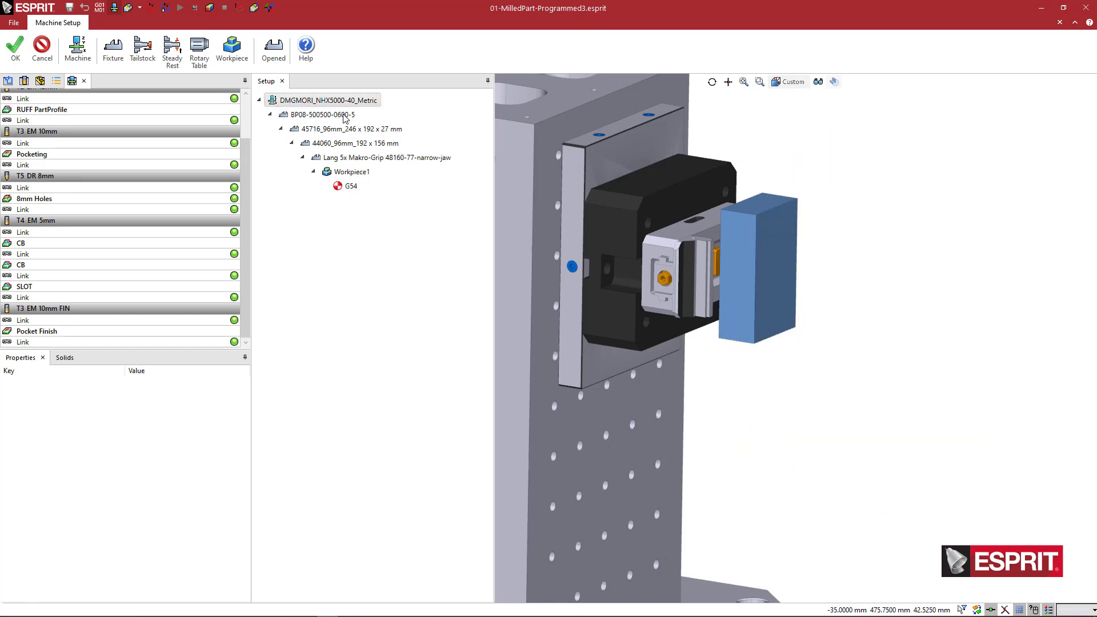
Step: Set the 44060_96mm riser's Rotate Z to 90 and confirm
{"action": "scroll", "coordinate": [589, 274], "scroll_direction": "down", "scroll_amount": 2}
{"action": "middle_click_drag", "start_coordinate": [609, 300], "coordinate": [748, 240]}
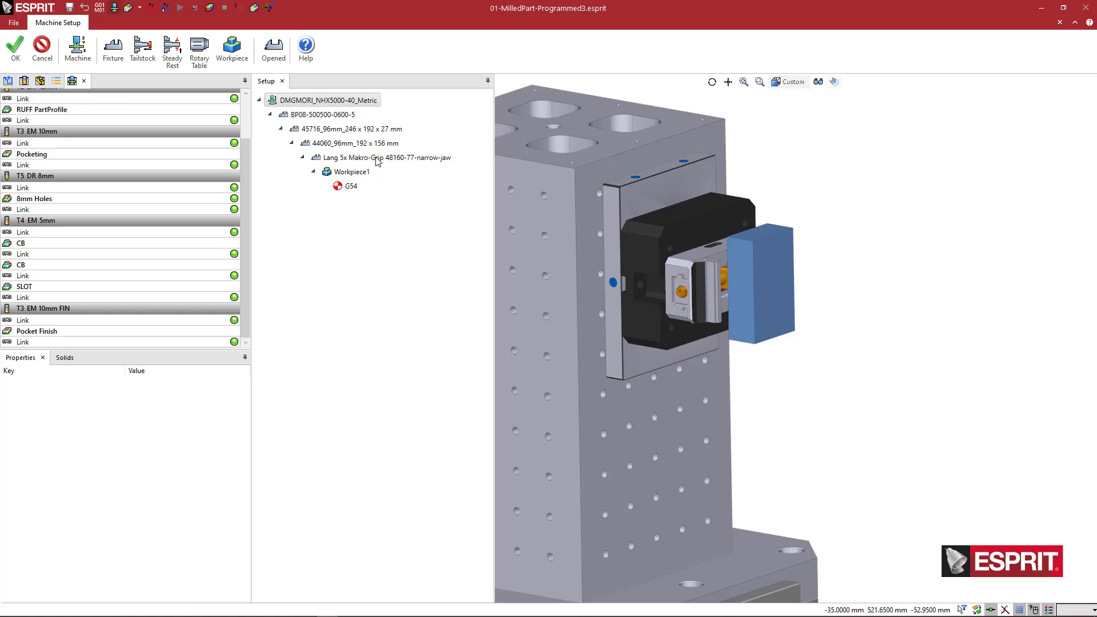
{"action": "left_click", "coordinate": [373, 130]}
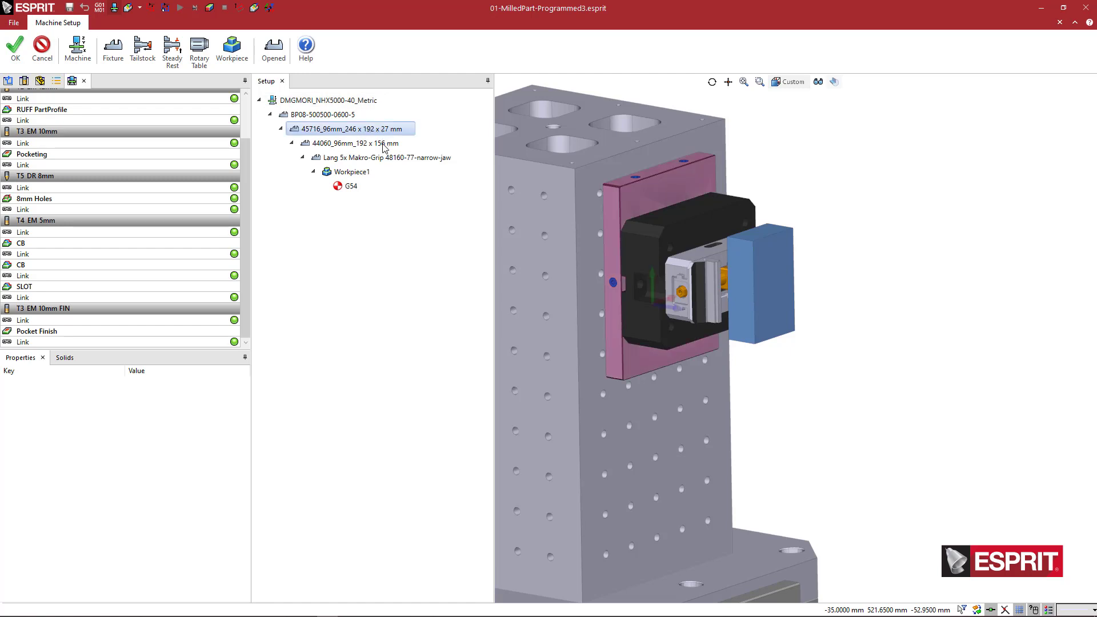
{"action": "left_click", "coordinate": [385, 146]}
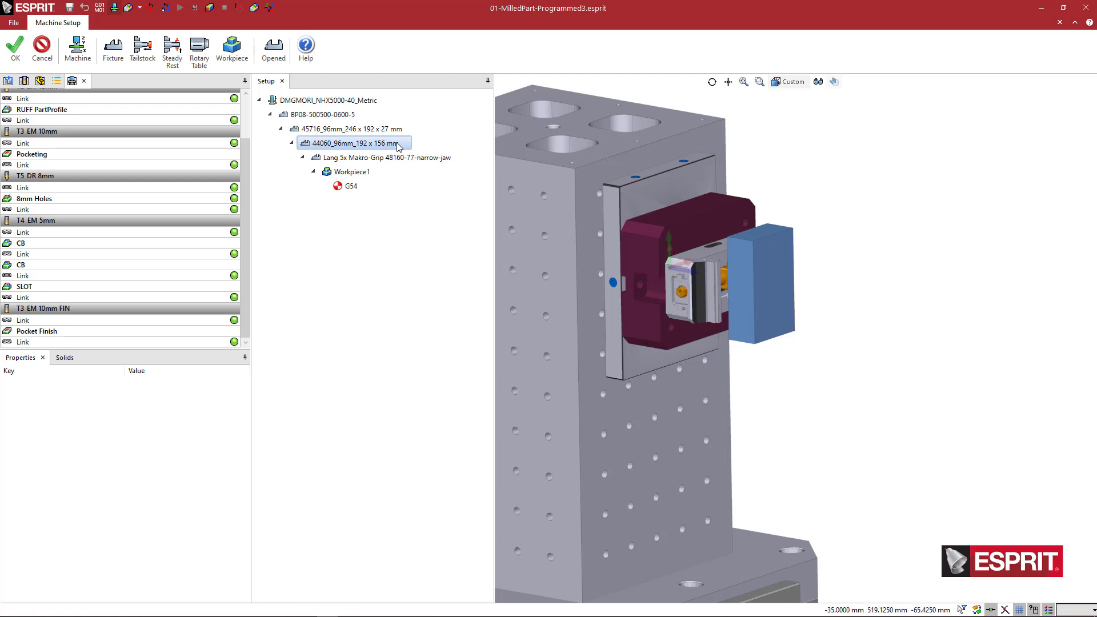
{"action": "double_click", "coordinate": [395, 146]}
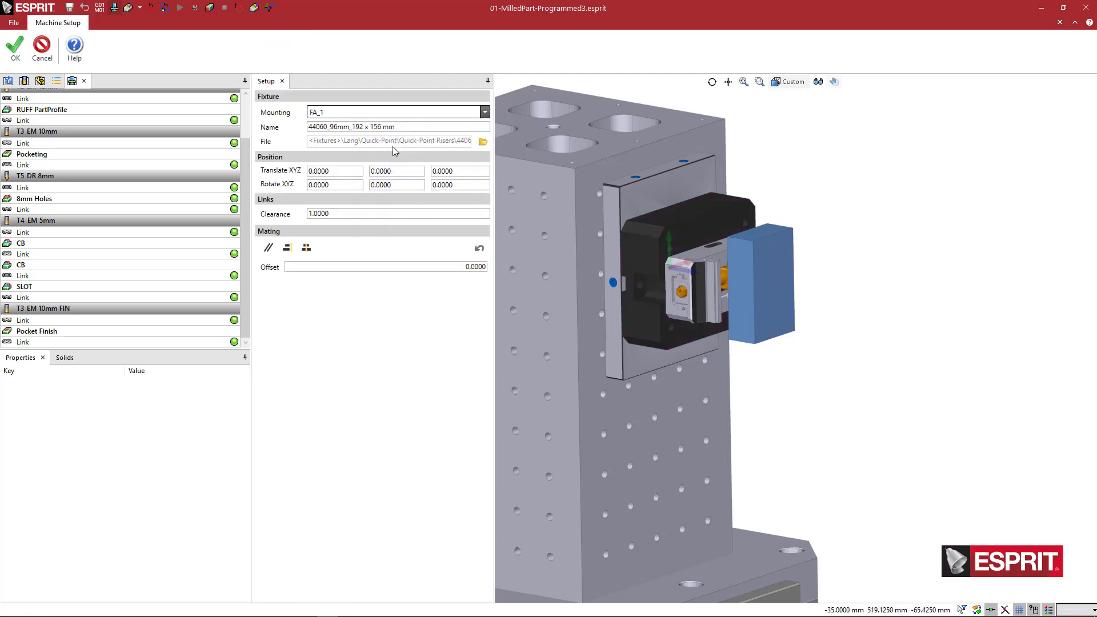
{"action": "left_click", "coordinate": [341, 169]}
{"action": "key", "text": "Tab"}
{"action": "key", "text": "Tab"}
{"action": "left_click", "coordinate": [464, 186]}
{"action": "type", "text": "90"}
{"action": "key", "text": "Tab"}
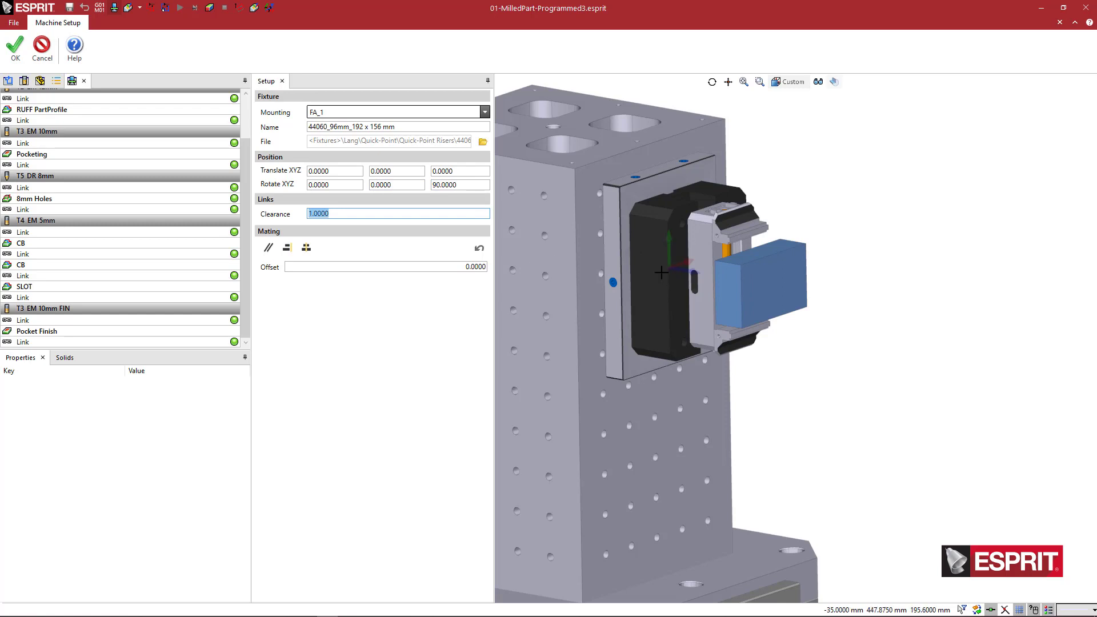
{"action": "left_click", "coordinate": [15, 50]}
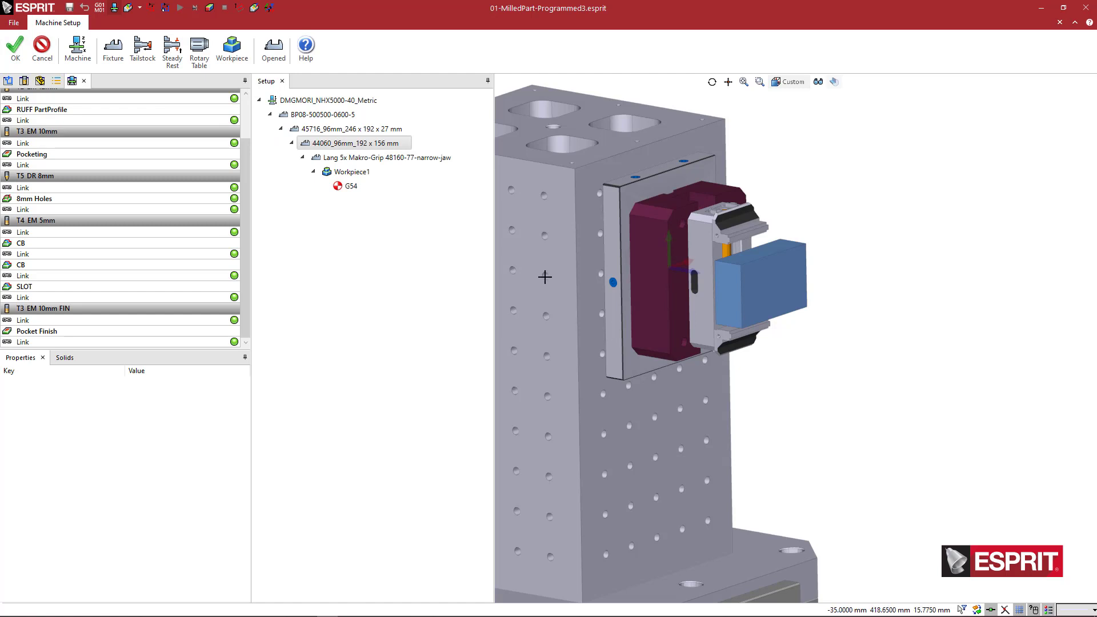
Step: Close the Makro-Grip vise jaws on the workpiece, then select the 45716_96mm plate assembly
{"action": "left_click", "coordinate": [261, 53]}
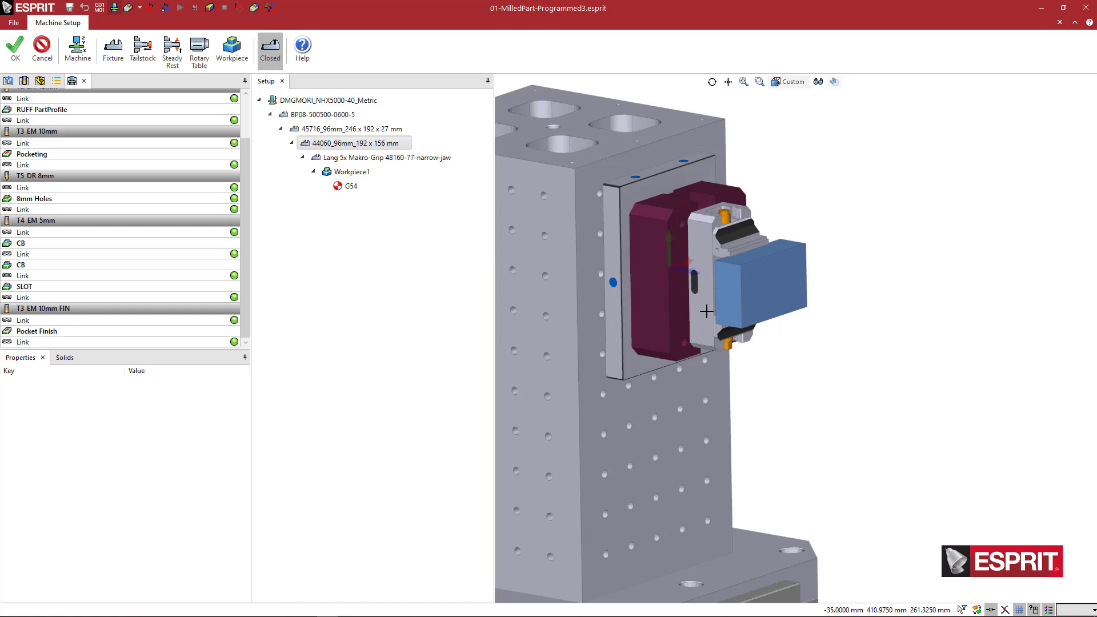
{"action": "mouse_move", "coordinate": [707, 311]}
{"action": "middle_mouse_down"}
{"action": "mouse_move", "coordinate": [711, 301]}
{"action": "mouse_move", "coordinate": [702, 312]}
{"action": "middle_mouse_up"}
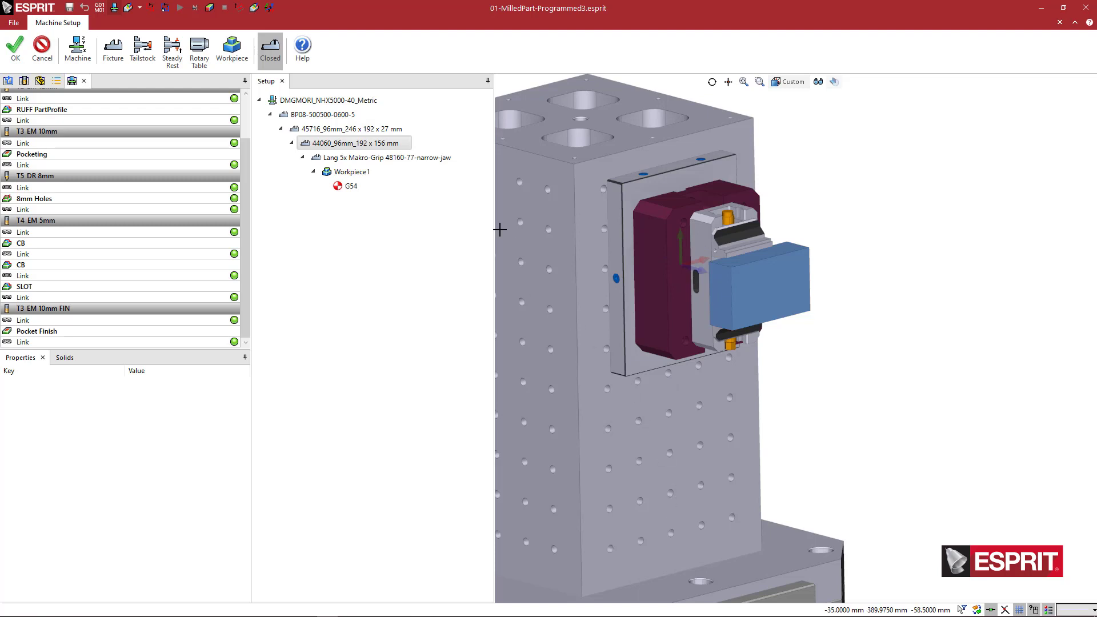
{"action": "scroll", "coordinate": [662, 263], "scroll_direction": "down", "scroll_amount": 3}
{"action": "scroll", "coordinate": [616, 250], "scroll_direction": "up", "scroll_amount": 1}
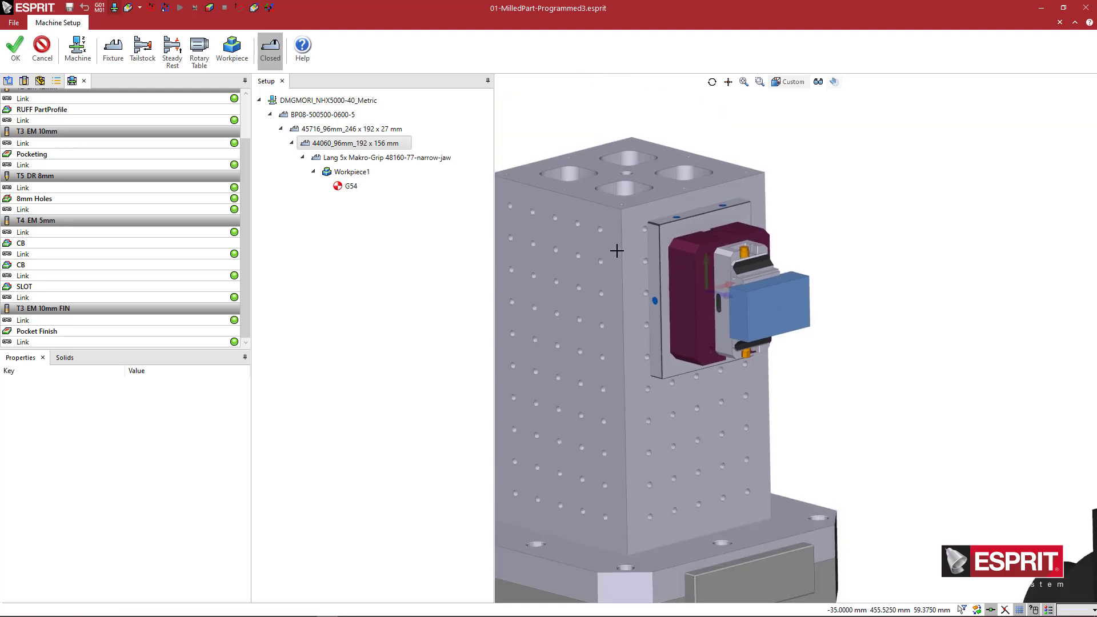
{"action": "left_click", "coordinate": [352, 130]}
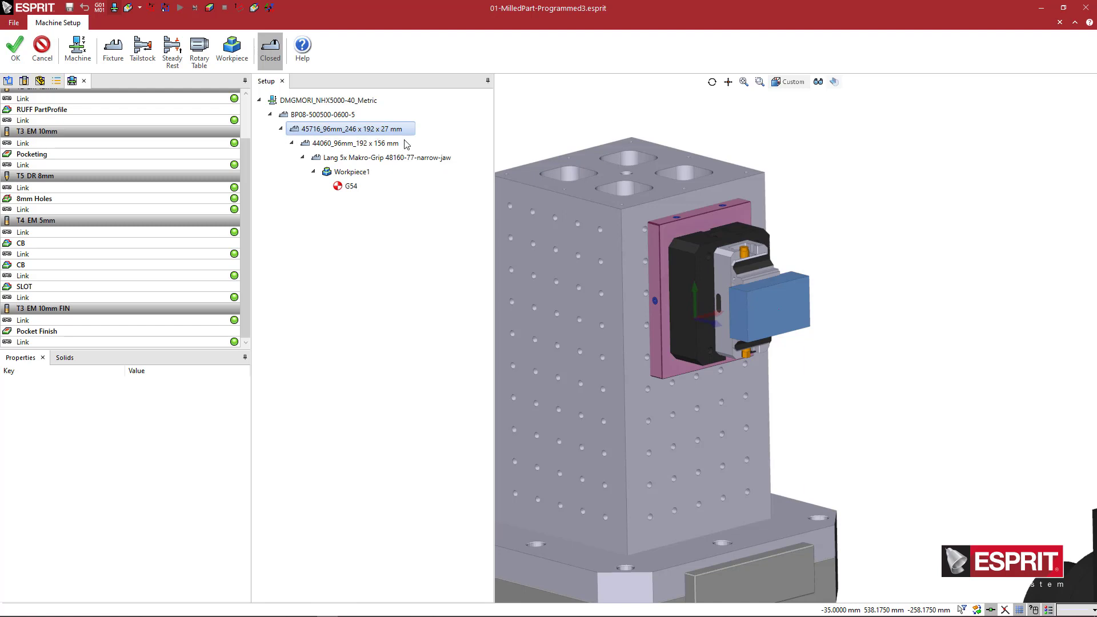
Step: Copy the 45716_96mm assembly and paste it onto BP08 faces FA2, FA3 and FA4
{"action": "right_click", "coordinate": [374, 131]}
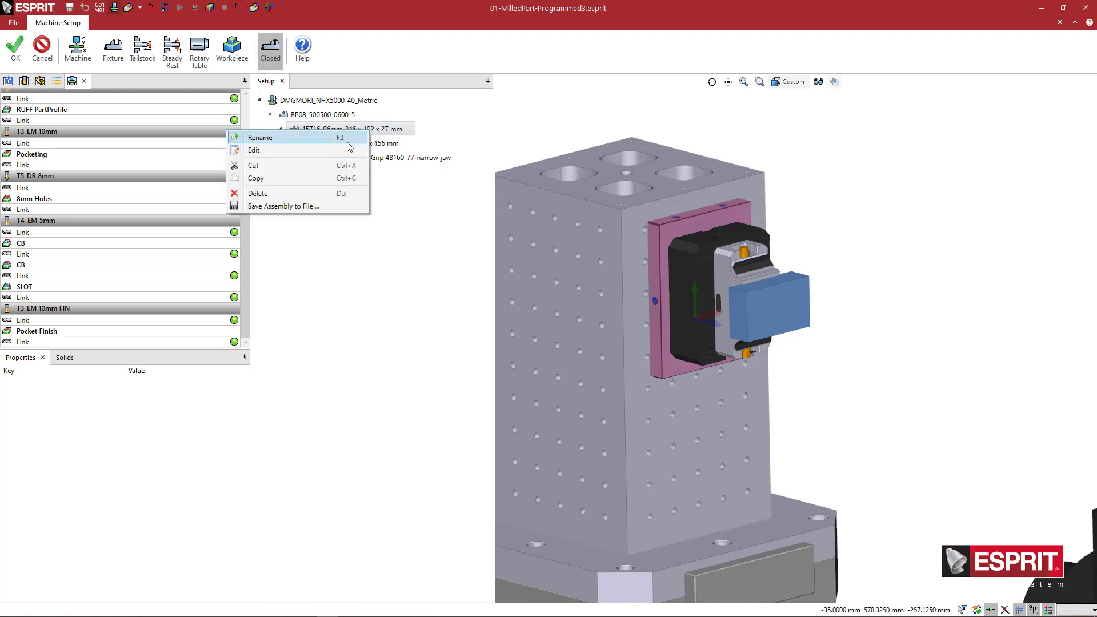
{"action": "left_click", "coordinate": [329, 178]}
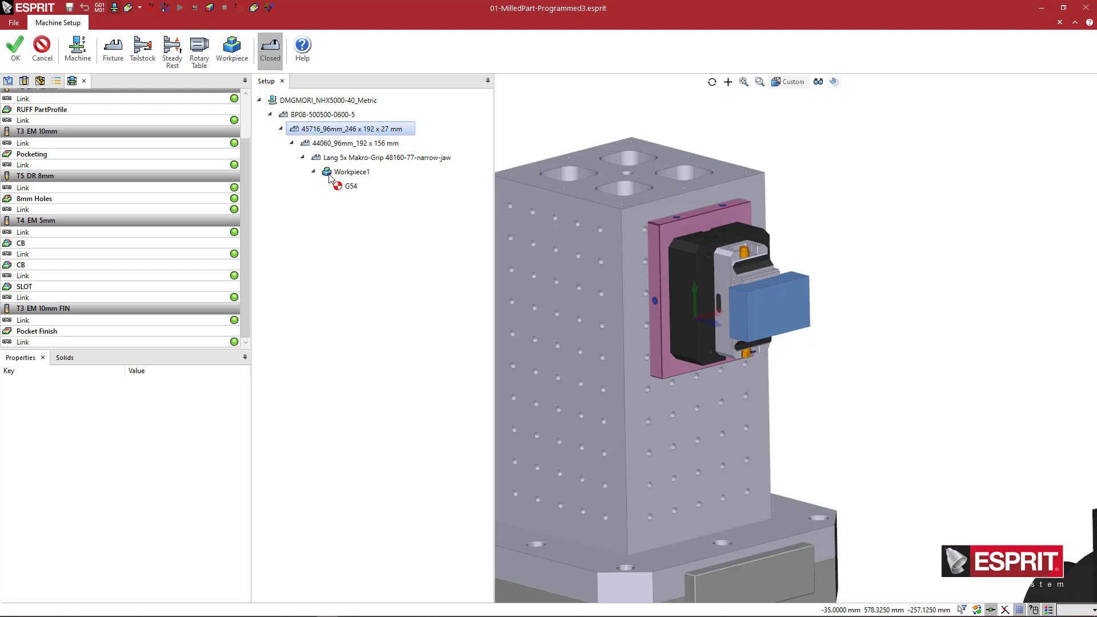
{"action": "left_click", "coordinate": [323, 116]}
{"action": "right_click", "coordinate": [324, 116]}
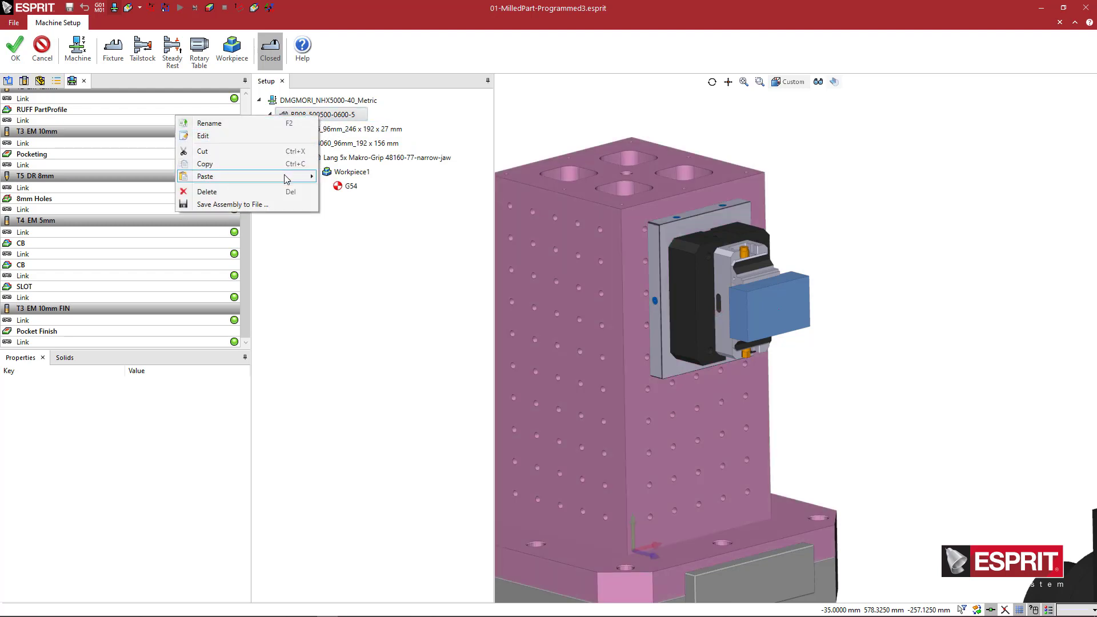
{"action": "mouse_move", "coordinate": [286, 178]}
{"action": "left_click", "coordinate": [149, 189]}
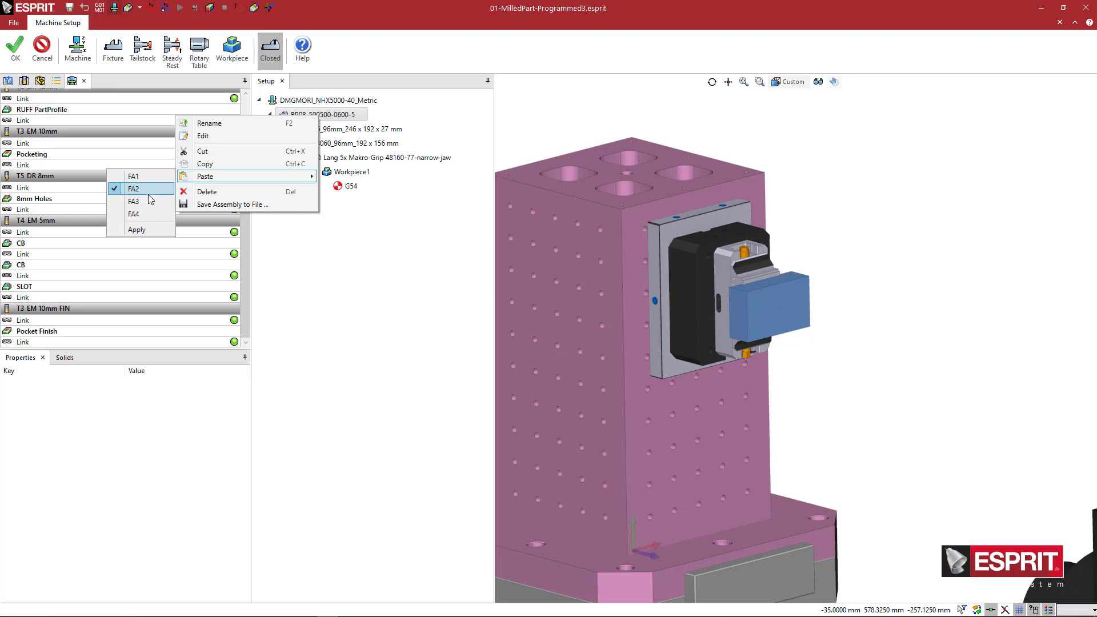
{"action": "left_click", "coordinate": [143, 201]}
{"action": "left_click", "coordinate": [140, 214]}
{"action": "left_click", "coordinate": [137, 229]}
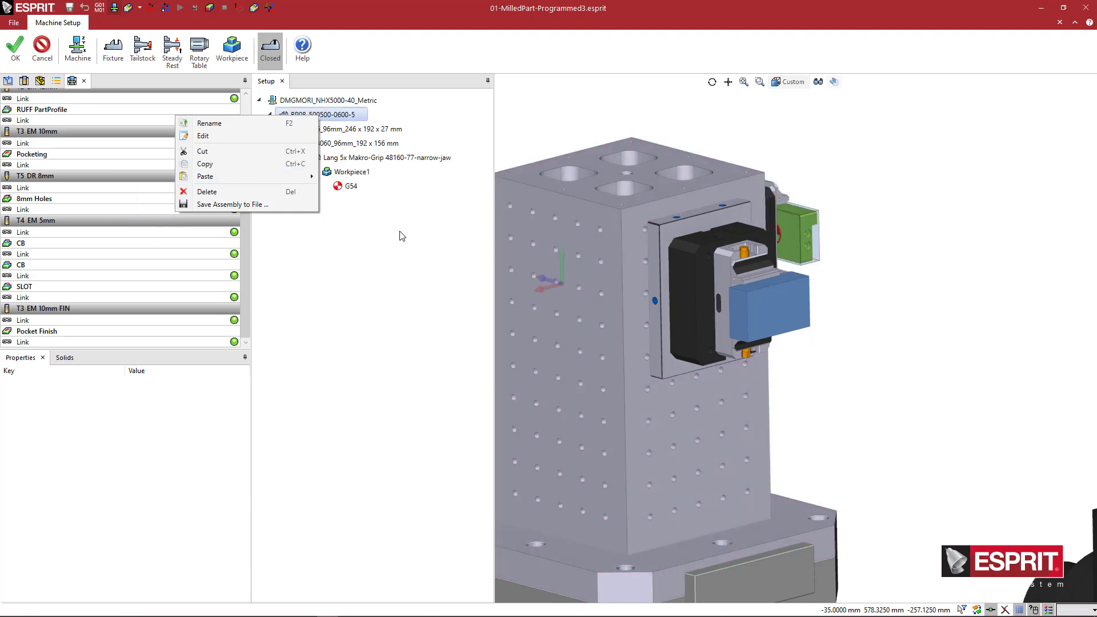
{"action": "mouse_move", "coordinate": [680, 309]}
{"action": "middle_mouse_down"}
{"action": "mouse_move", "coordinate": [634, 311]}
{"action": "mouse_move", "coordinate": [687, 308]}
{"action": "middle_mouse_up"}
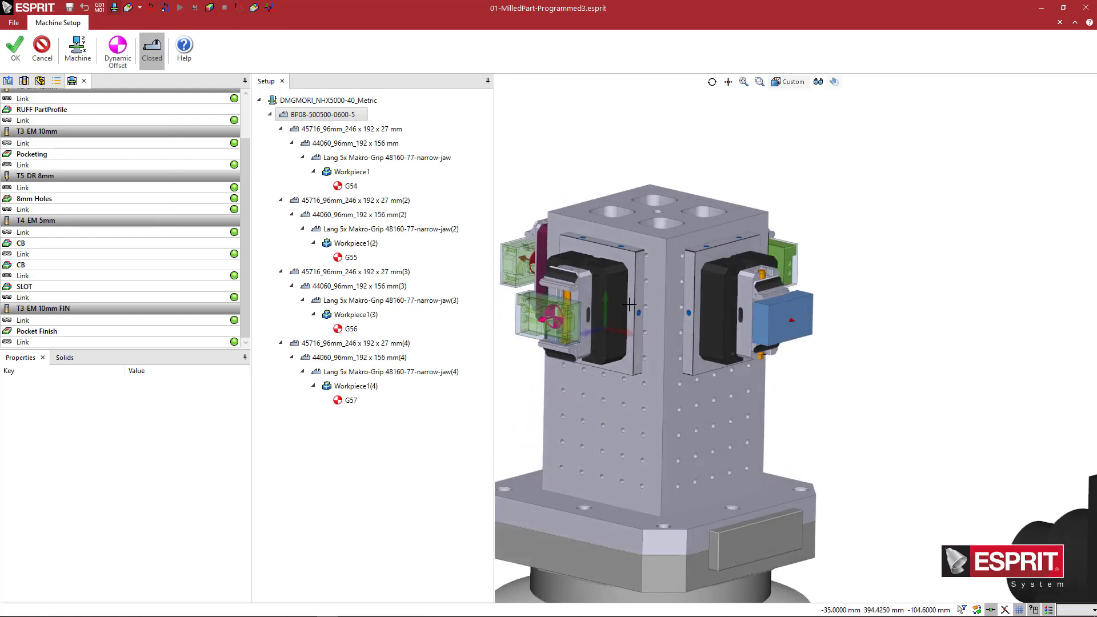
{"action": "middle_click_drag", "start_coordinate": [566, 316], "coordinate": [598, 282], "text": "ctrl"}
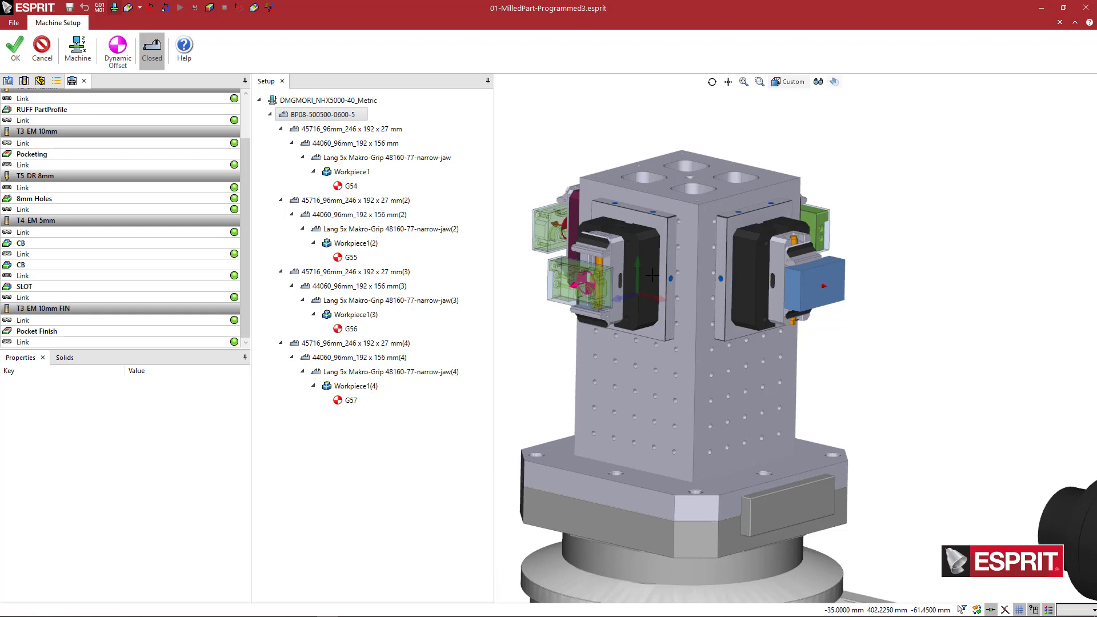
{"action": "middle_click_drag", "start_coordinate": [651, 270], "coordinate": [611, 288], "text": "ctrl"}
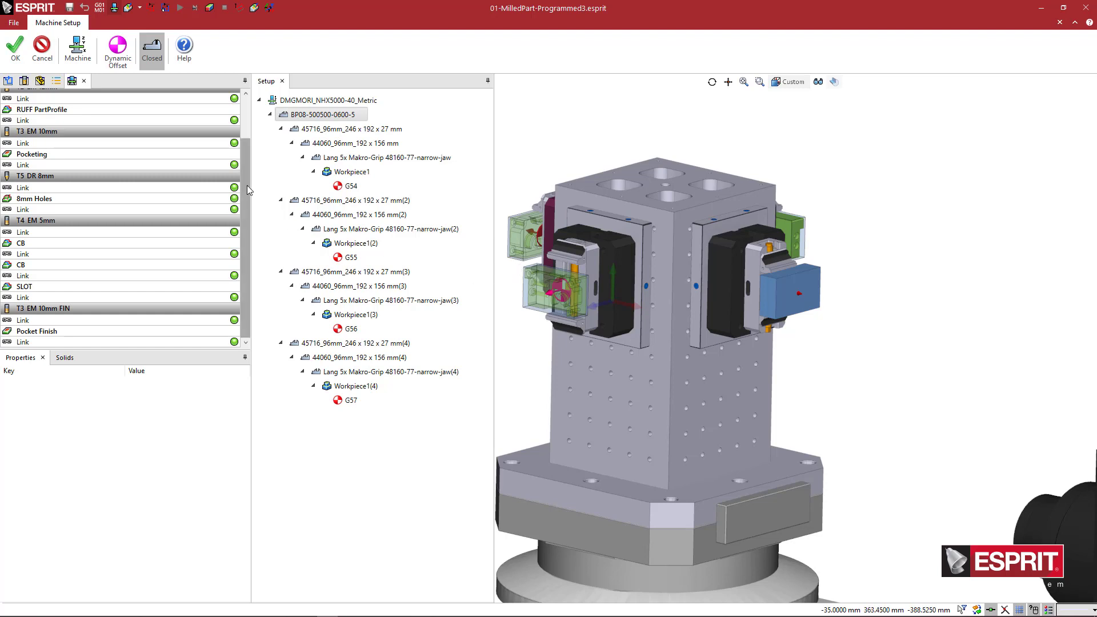
{"action": "left_click_drag", "start_coordinate": [247, 185], "coordinate": [251, 148]}
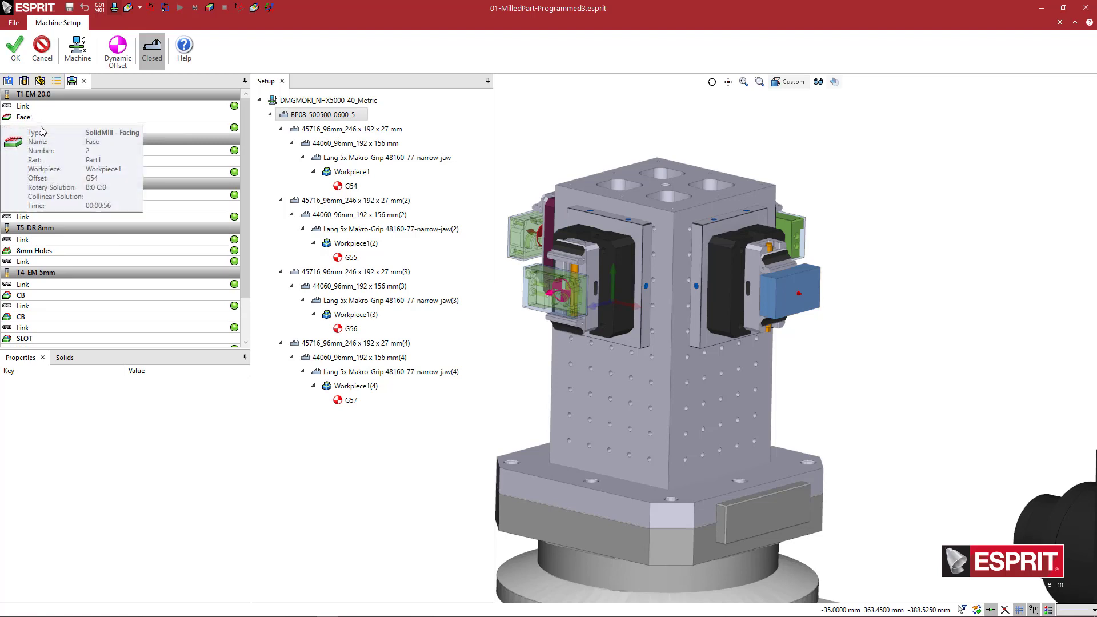
{"action": "mouse_move", "coordinate": [59, 166]}
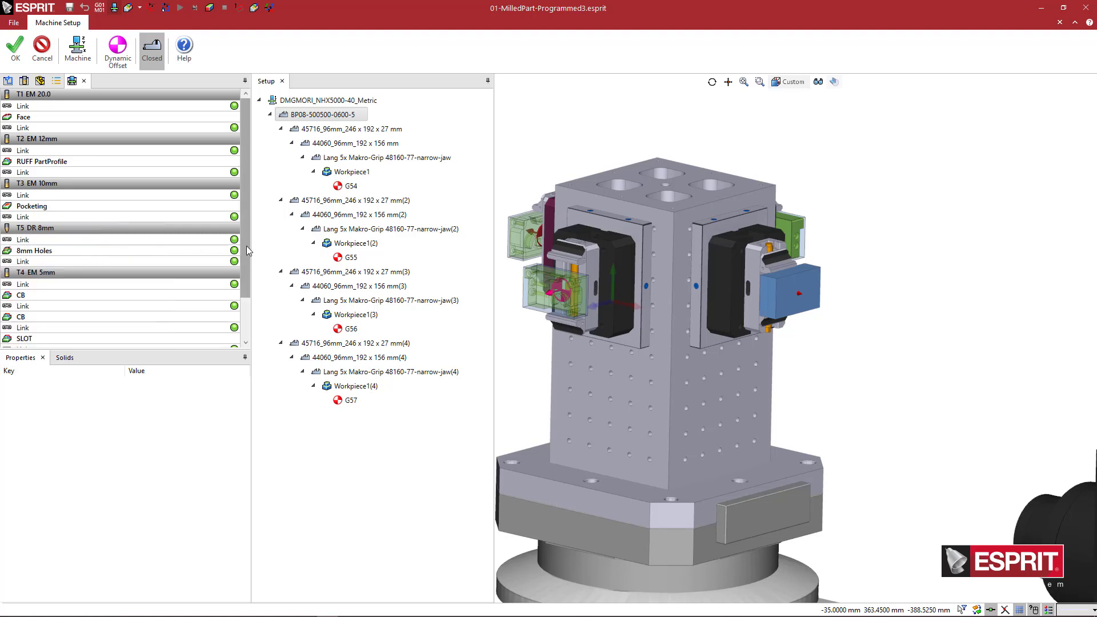
{"action": "left_click_drag", "start_coordinate": [245, 245], "coordinate": [250, 294]}
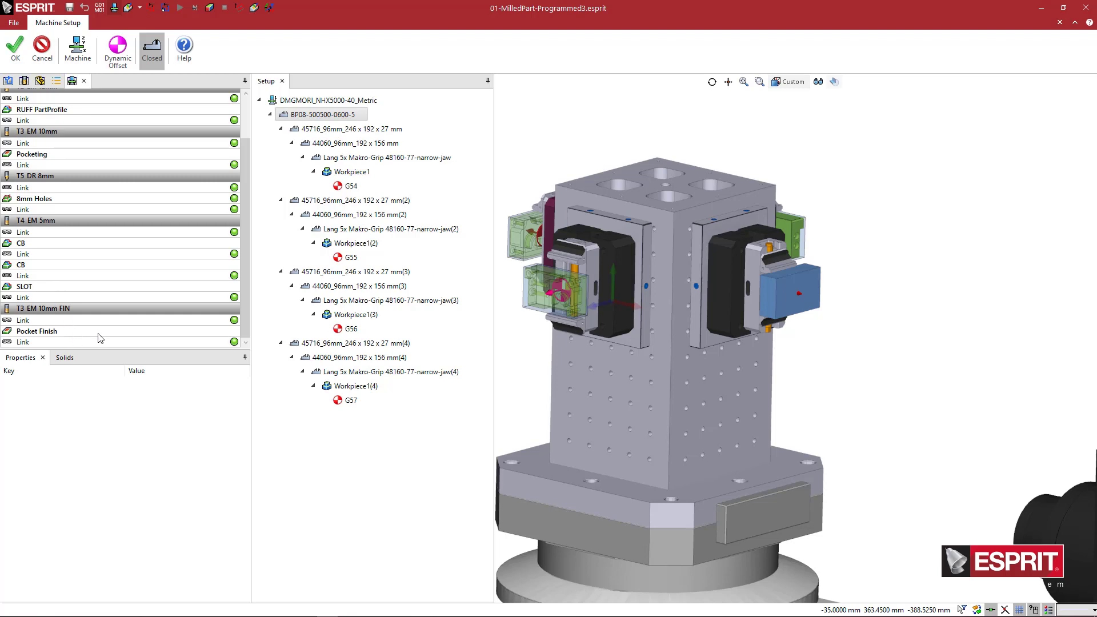
{"action": "left_click_drag", "start_coordinate": [246, 252], "coordinate": [258, 225]}
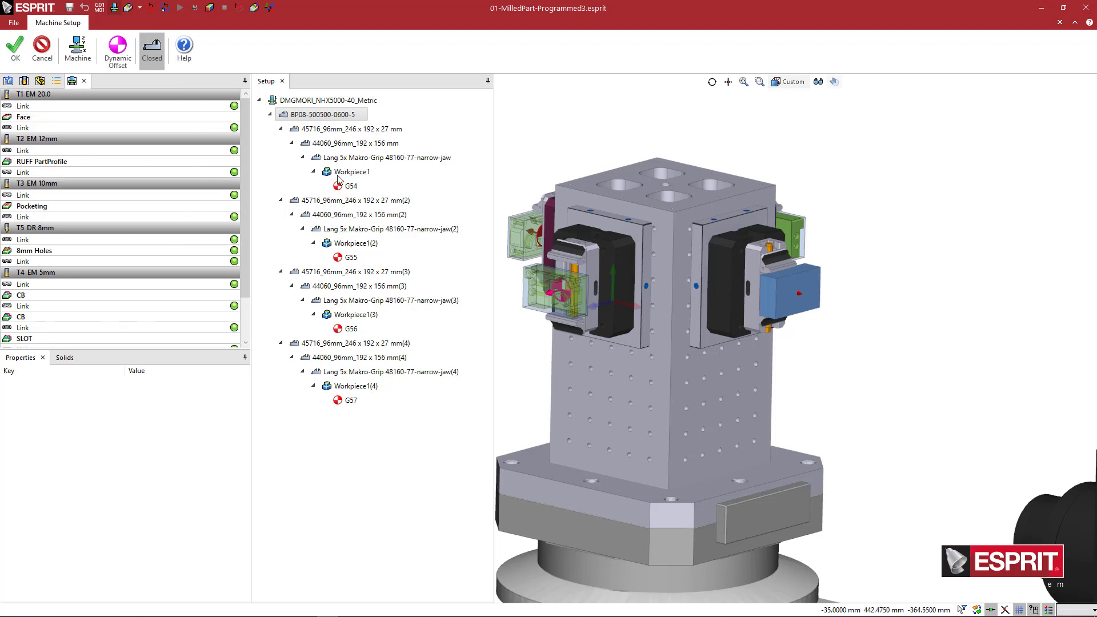
{"action": "middle_click_drag", "start_coordinate": [594, 218], "coordinate": [609, 217]}
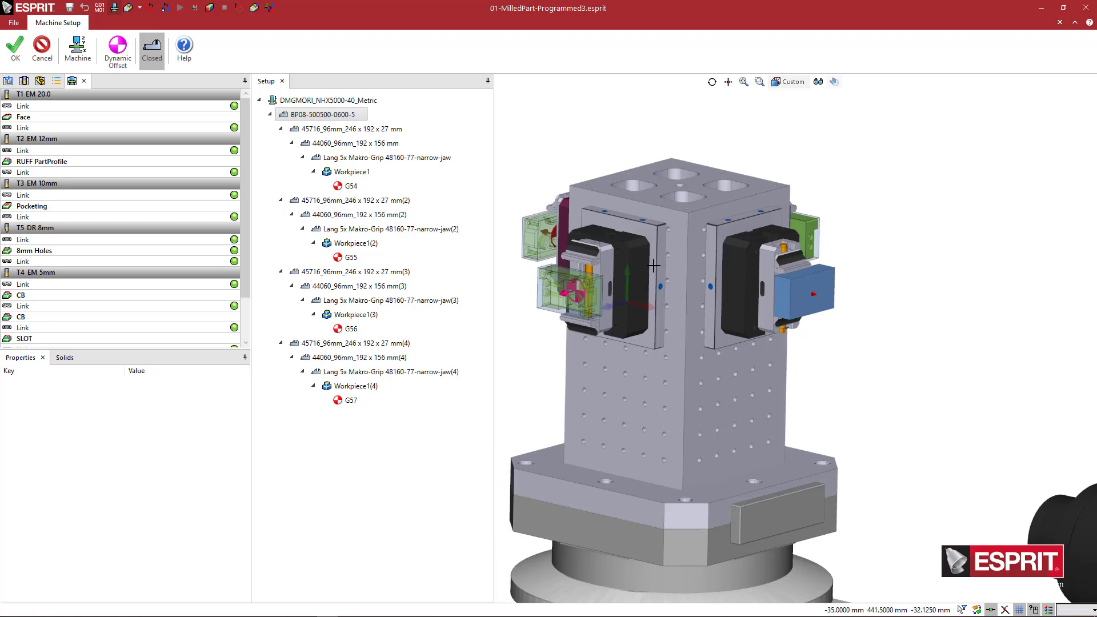
{"action": "middle_click_drag", "start_coordinate": [653, 266], "coordinate": [654, 273]}
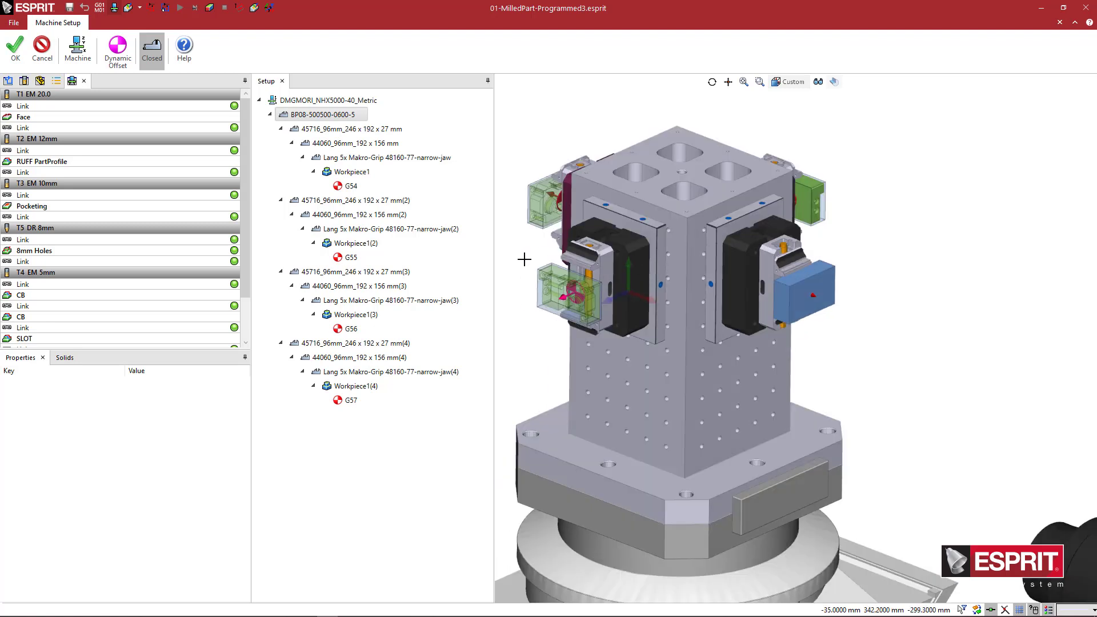
Step: Paste another copy of the fixture assembly onto BP08 face FA1
{"action": "left_click", "coordinate": [363, 130]}
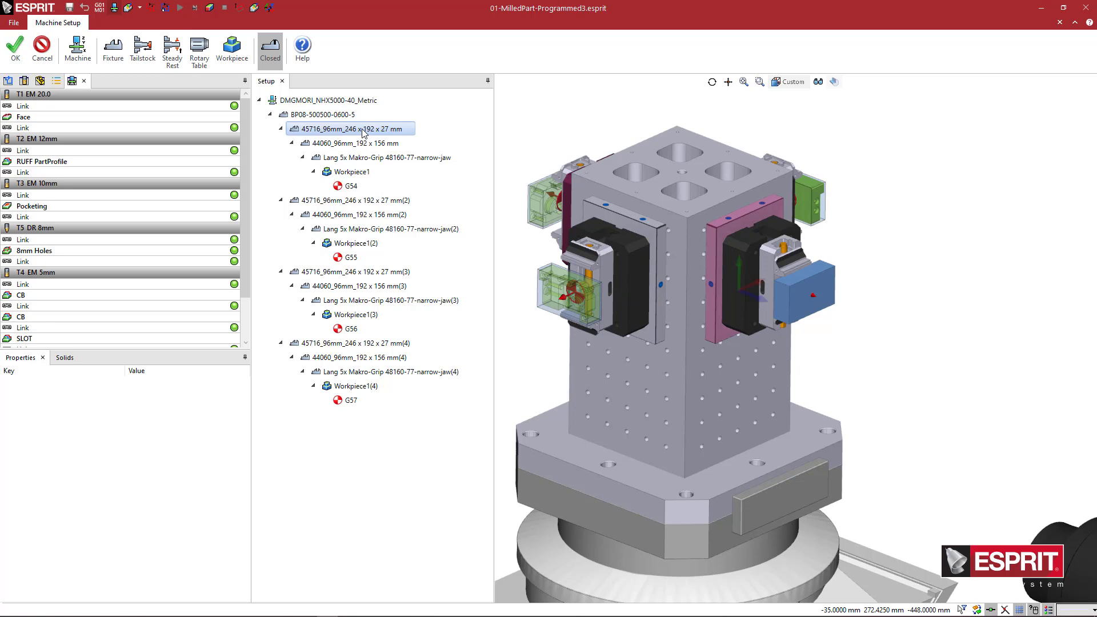
{"action": "right_click", "coordinate": [363, 132]}
{"action": "left_click", "coordinate": [334, 174]}
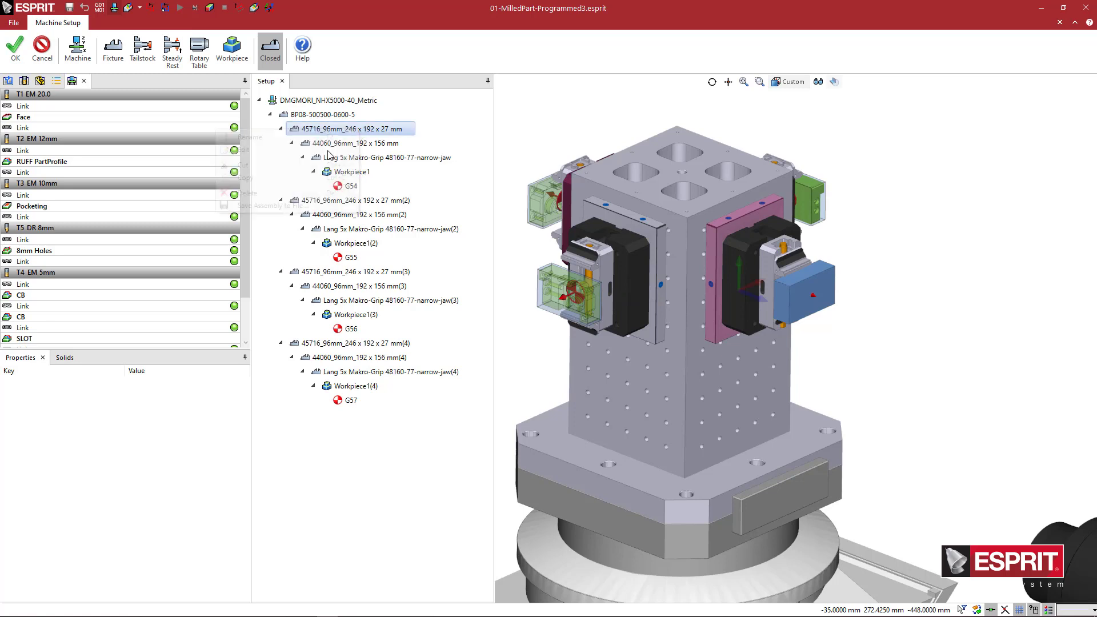
{"action": "right_click", "coordinate": [333, 116]}
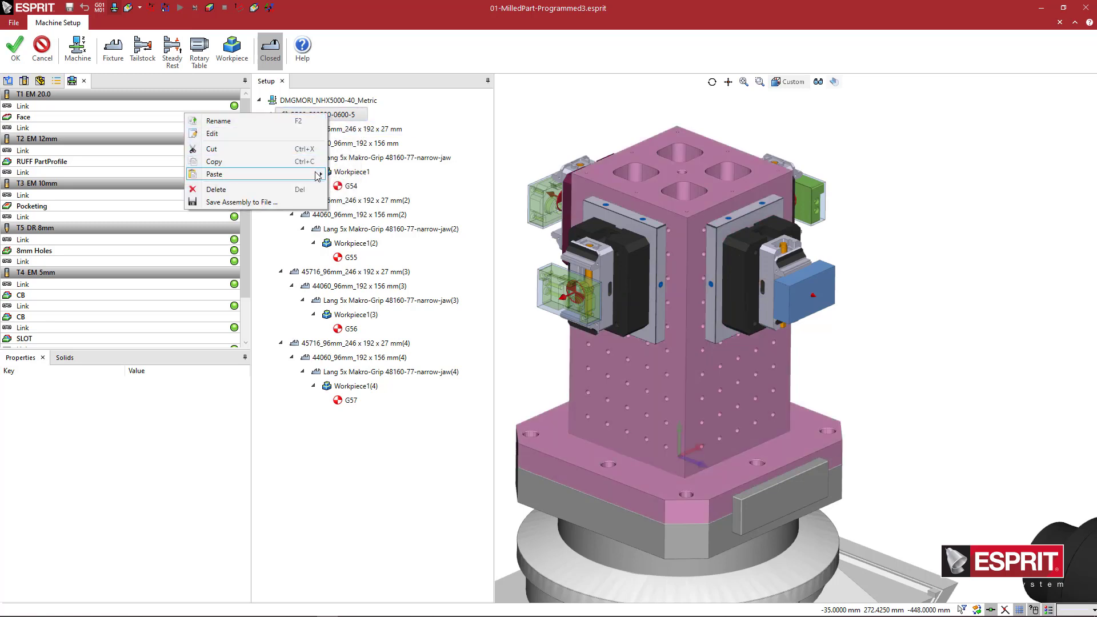
{"action": "mouse_move", "coordinate": [318, 174]}
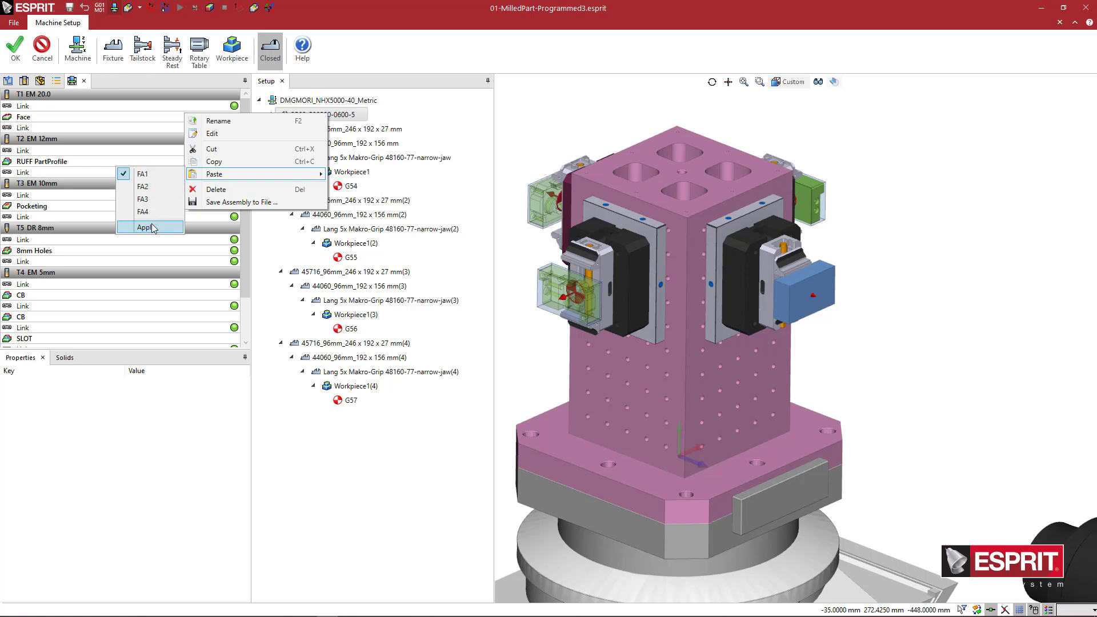
{"action": "left_click", "coordinate": [146, 228]}
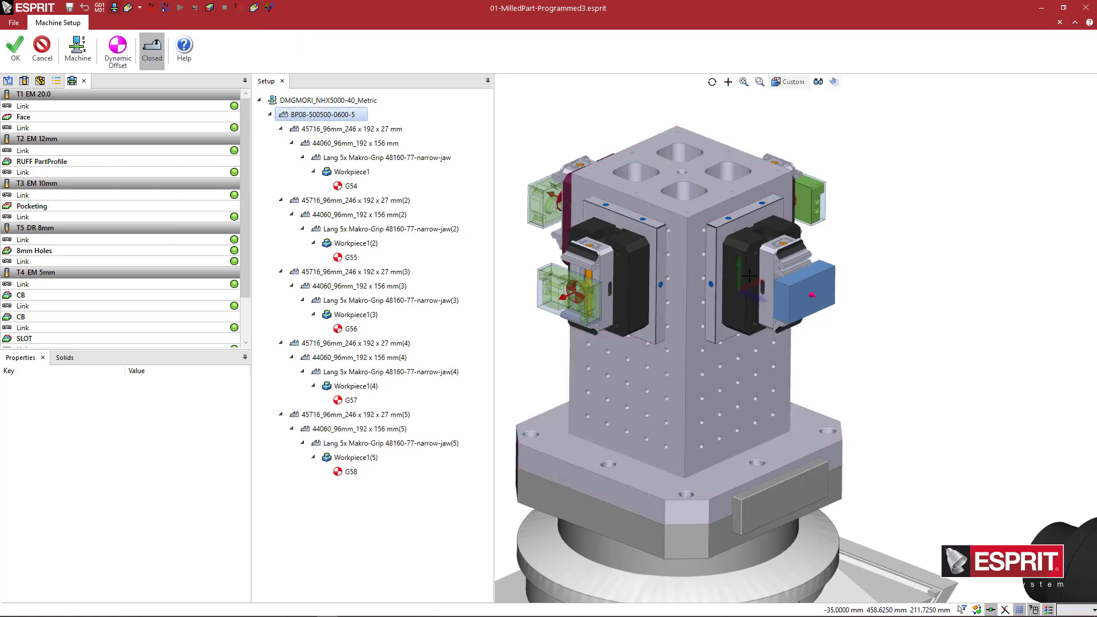
Step: Select the new fixture assembly 45716_96mm_246 x 192 x 27 mm(5) in the Setup tree
{"action": "left_click", "coordinate": [376, 415]}
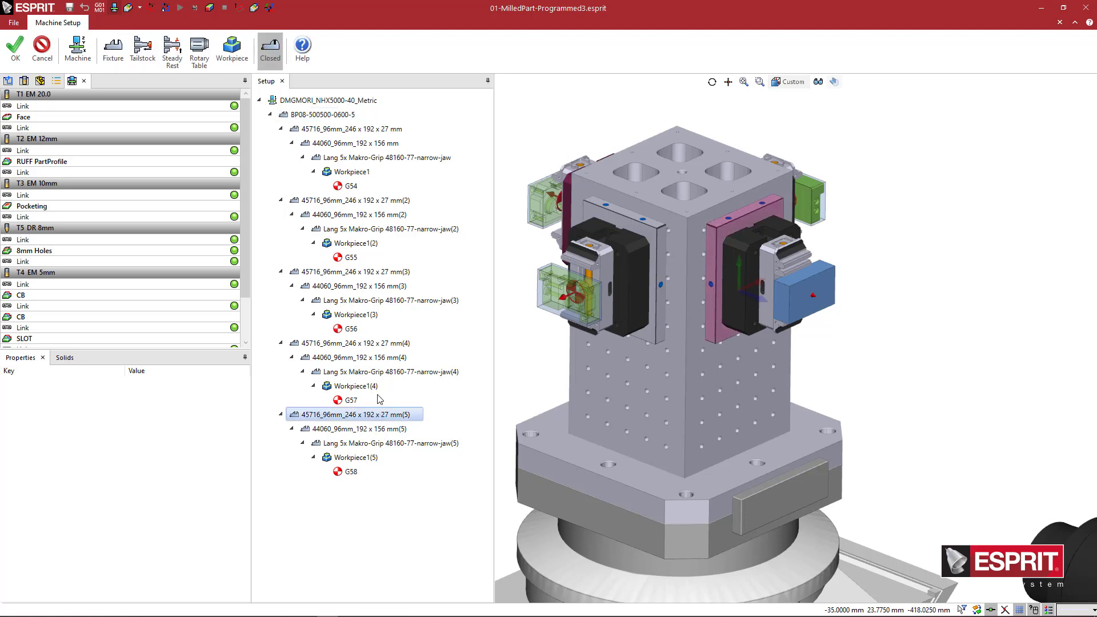
{"action": "left_click", "coordinate": [386, 130]}
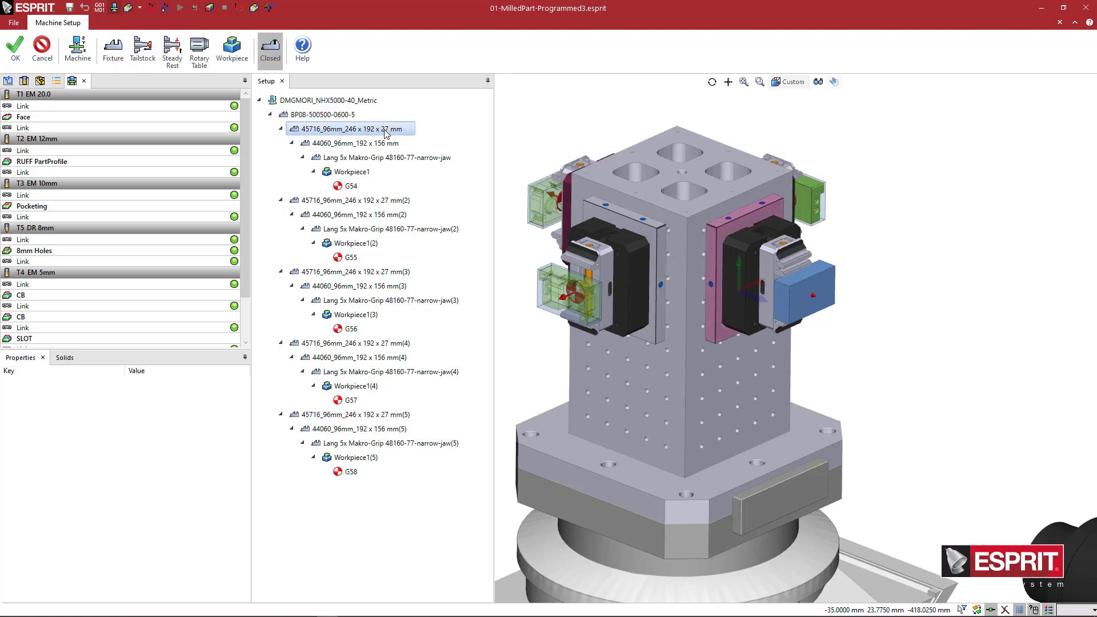
{"action": "left_click", "coordinate": [389, 417]}
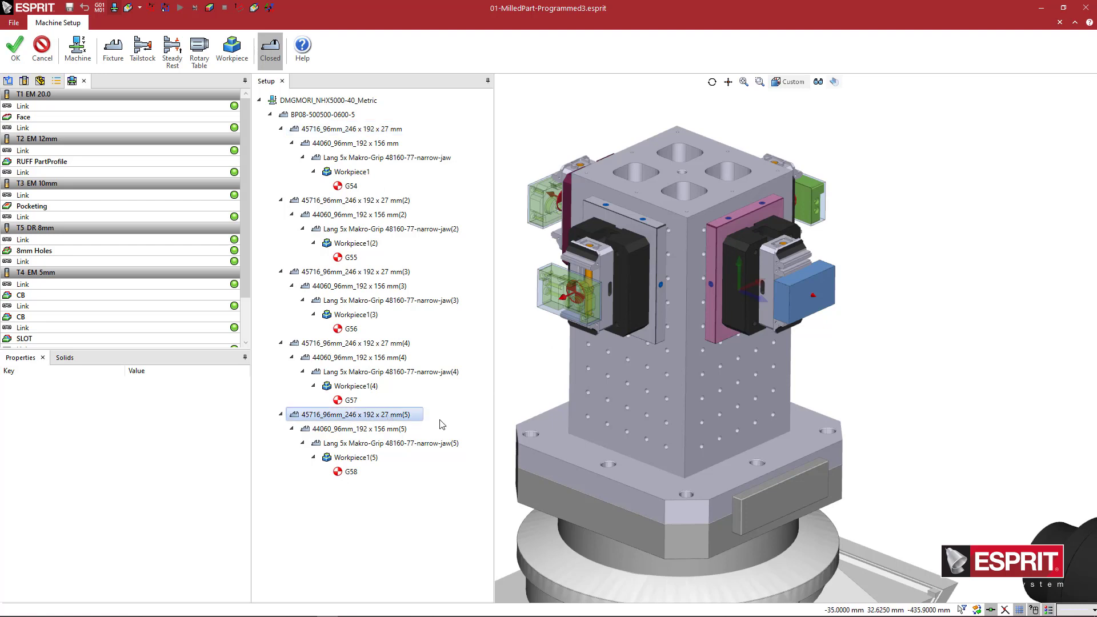
Step: Set fixture assembly (5) Translate Y to -200, after first trying -250
{"action": "double_click", "coordinate": [403, 417]}
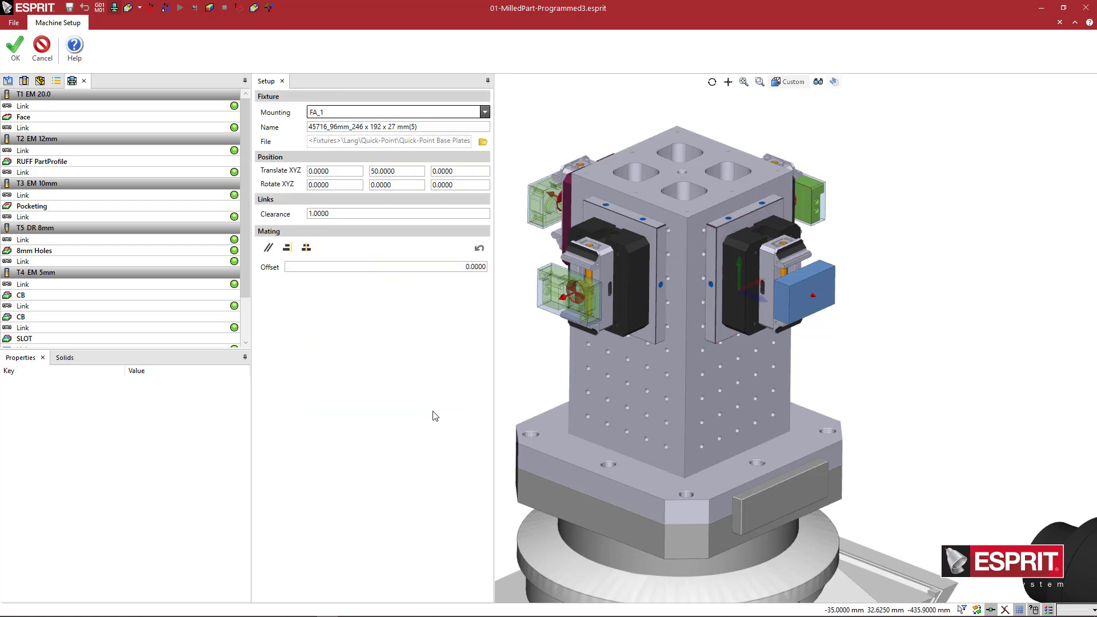
{"action": "double_click", "coordinate": [400, 172]}
{"action": "type", "text": "-250"}
{"action": "key", "text": "Tab"}
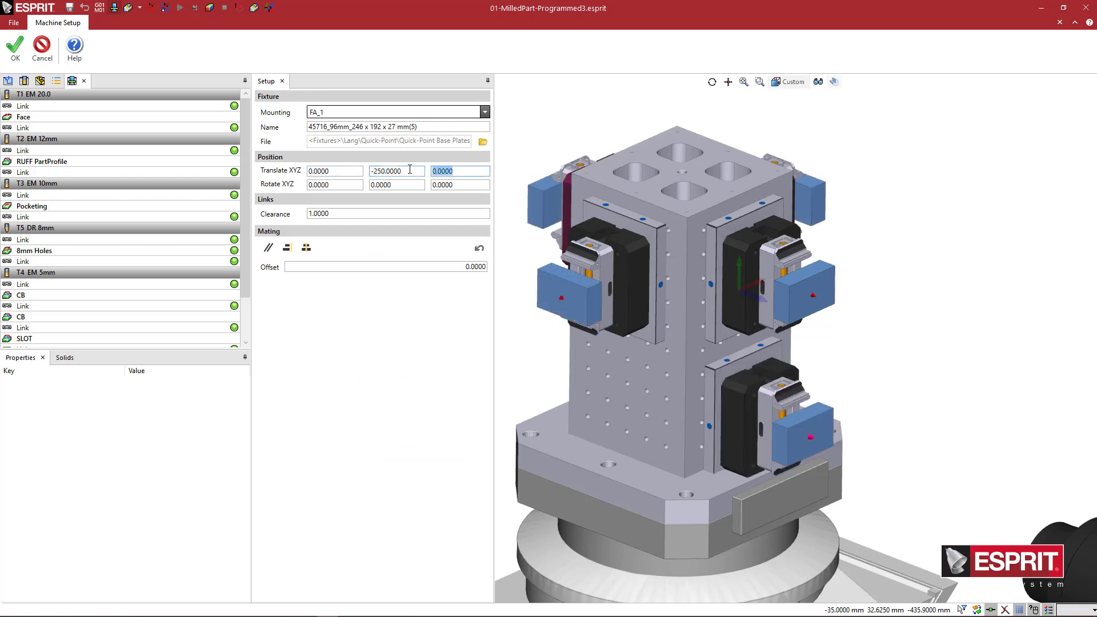
{"action": "left_click", "coordinate": [387, 171]}
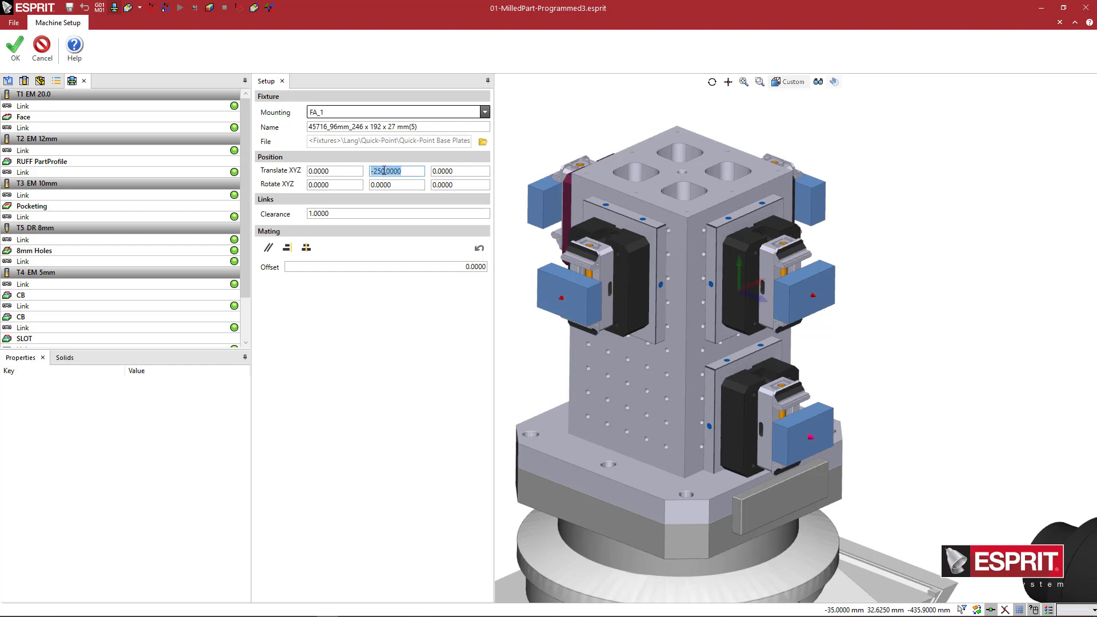
{"action": "left_click", "coordinate": [385, 171]}
{"action": "key", "text": "Tab"}
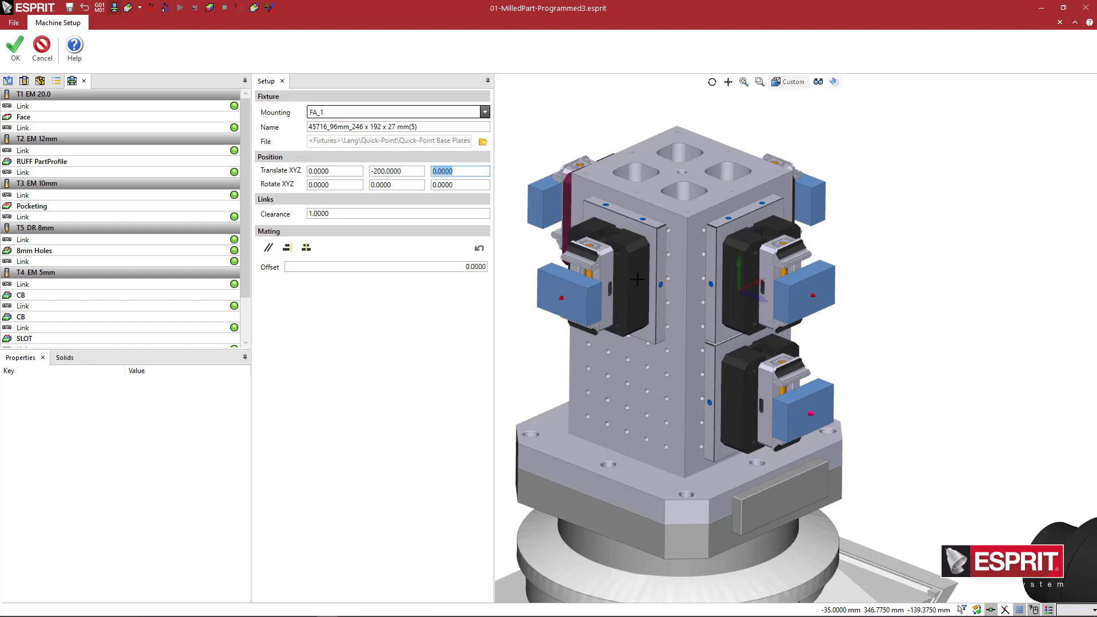
{"action": "left_click", "coordinate": [737, 362]}
{"action": "middle_click_drag", "start_coordinate": [737, 362], "coordinate": [629, 330]}
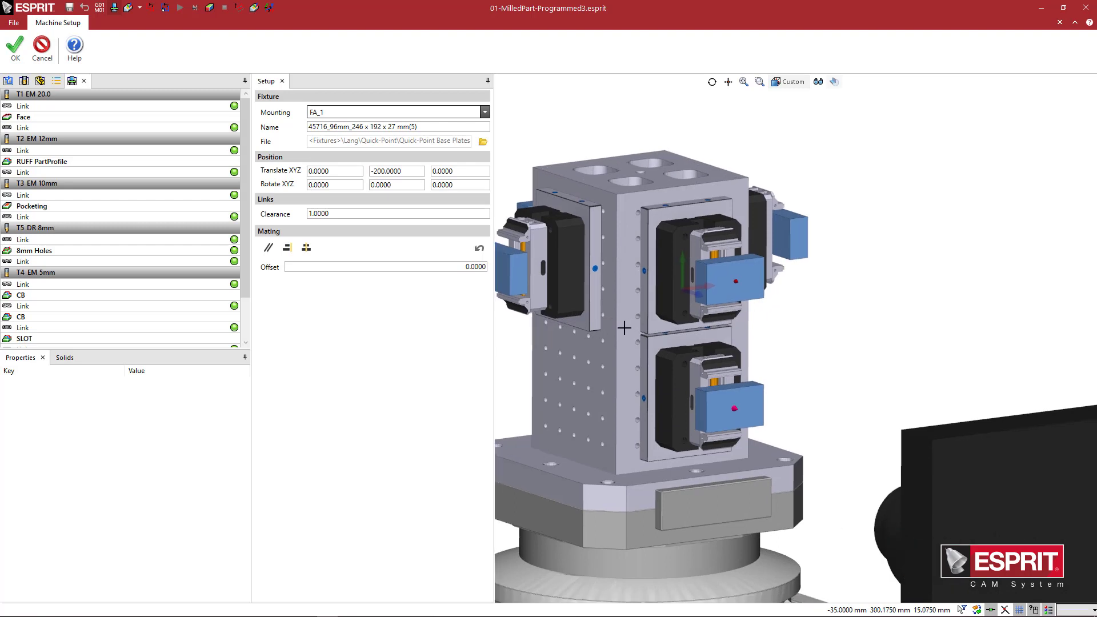
Step: Accept the position, then copy fixture (5) onto tombstone faces FA3 and FA4
{"action": "left_click", "coordinate": [25, 54]}
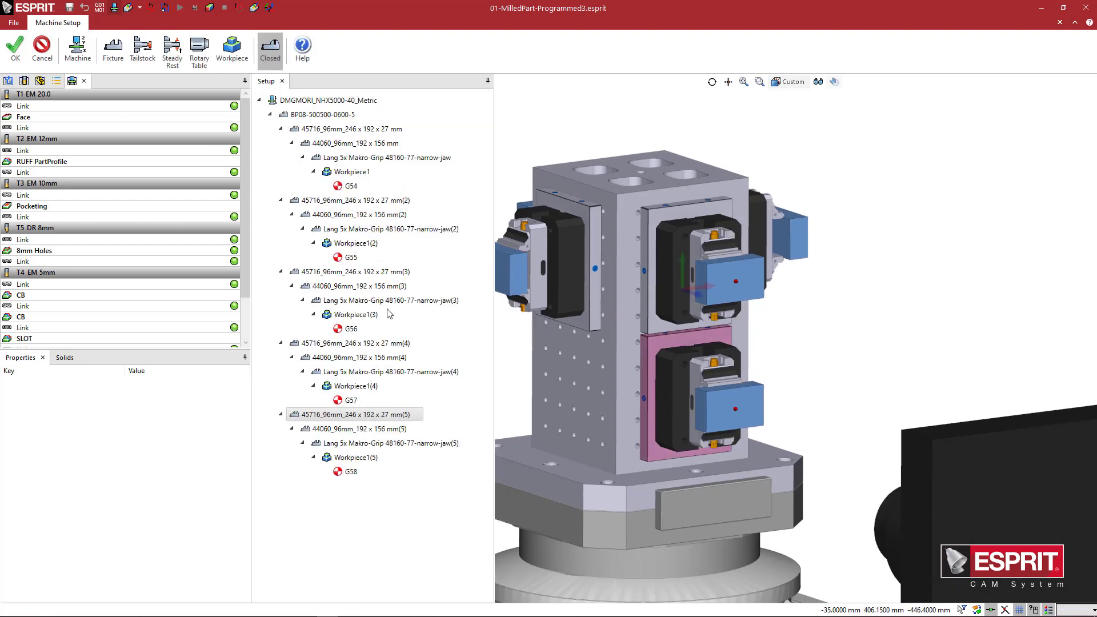
{"action": "right_click", "coordinate": [399, 421]}
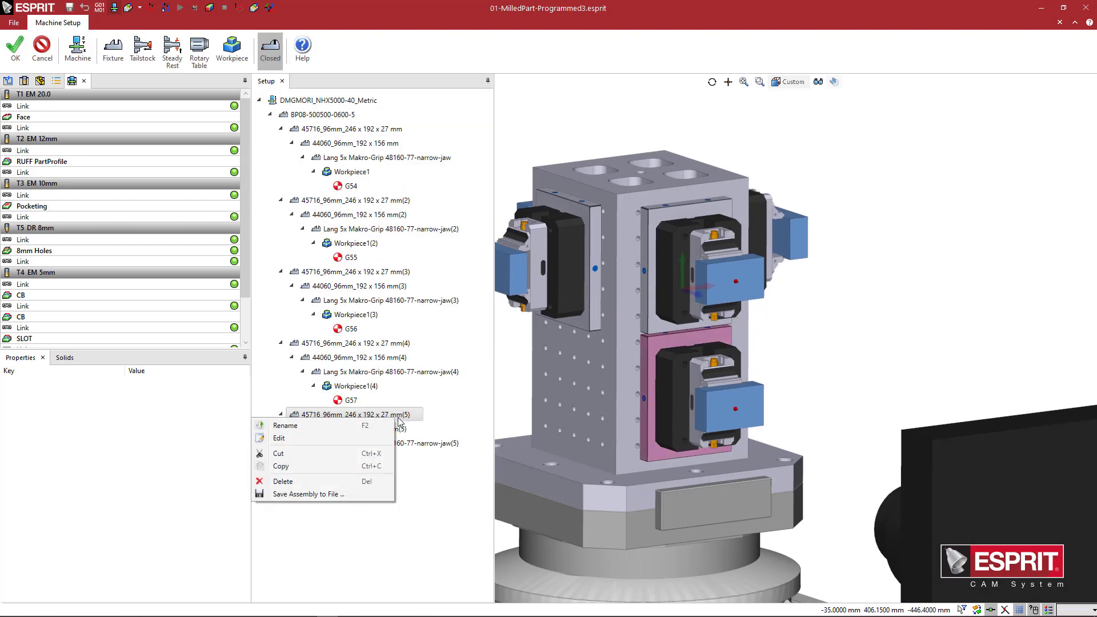
{"action": "left_click", "coordinate": [372, 470]}
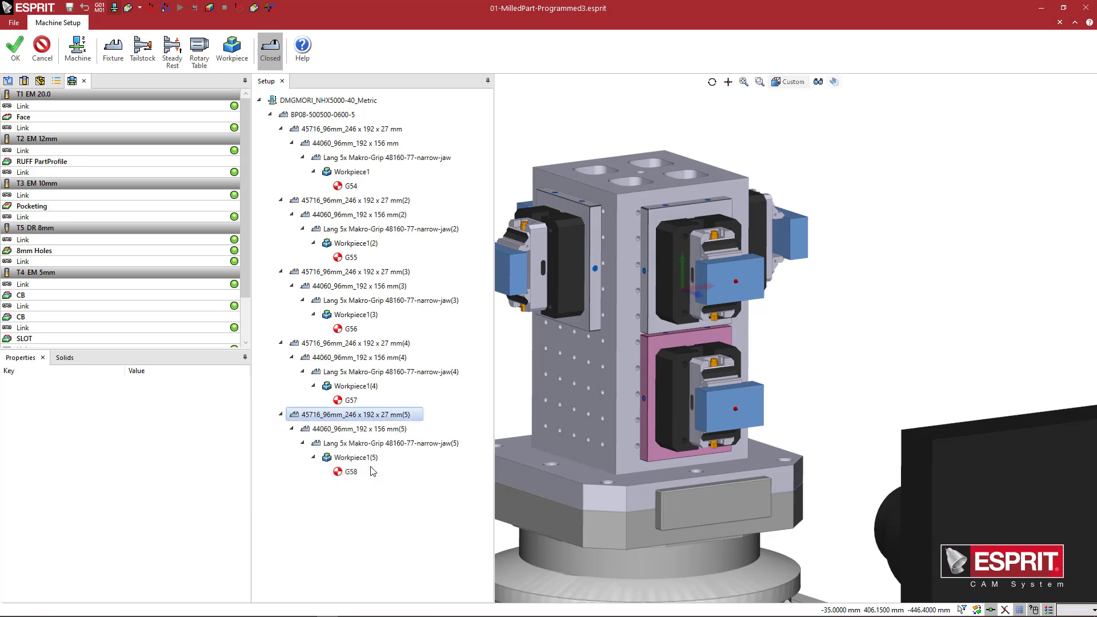
{"action": "right_click", "coordinate": [334, 117]}
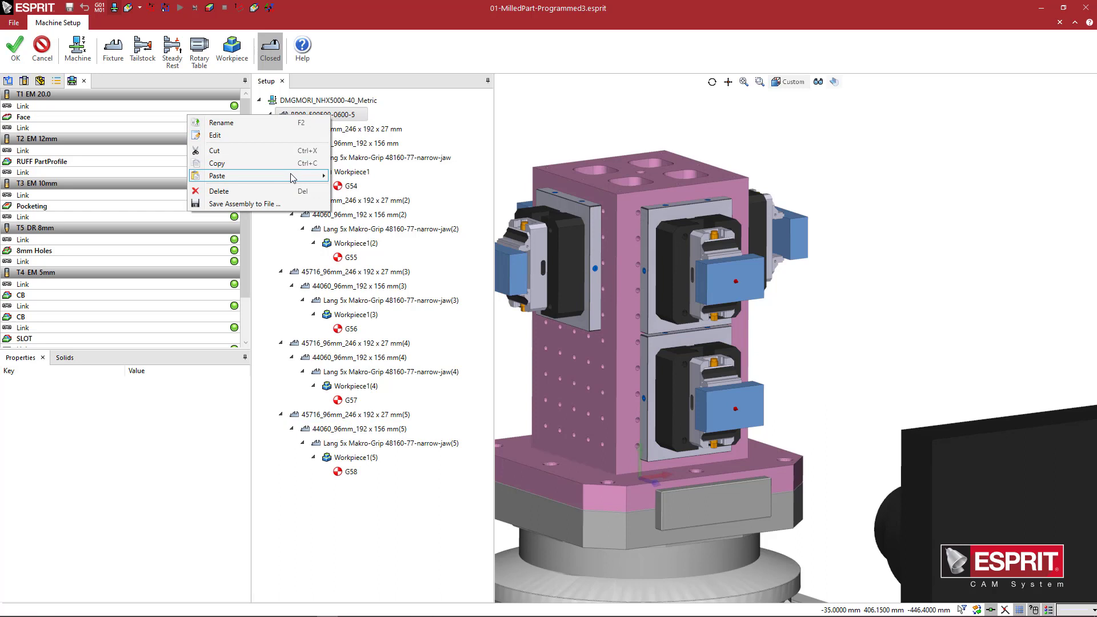
{"action": "mouse_move", "coordinate": [292, 178]}
{"action": "left_click", "coordinate": [155, 200]}
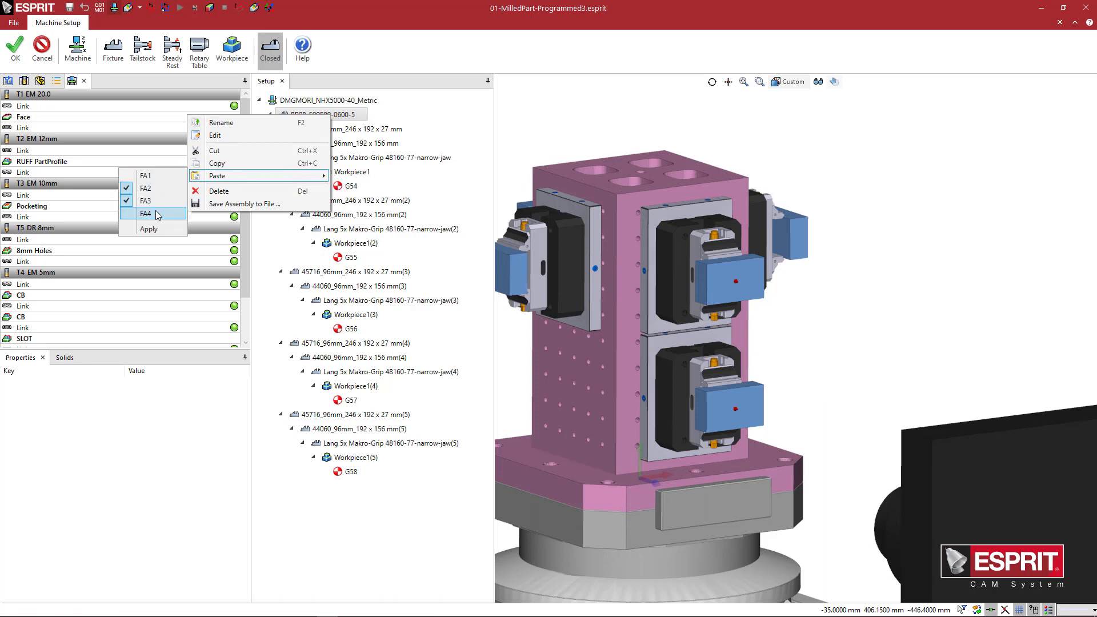
{"action": "left_click", "coordinate": [156, 213]}
{"action": "left_click", "coordinate": [156, 231]}
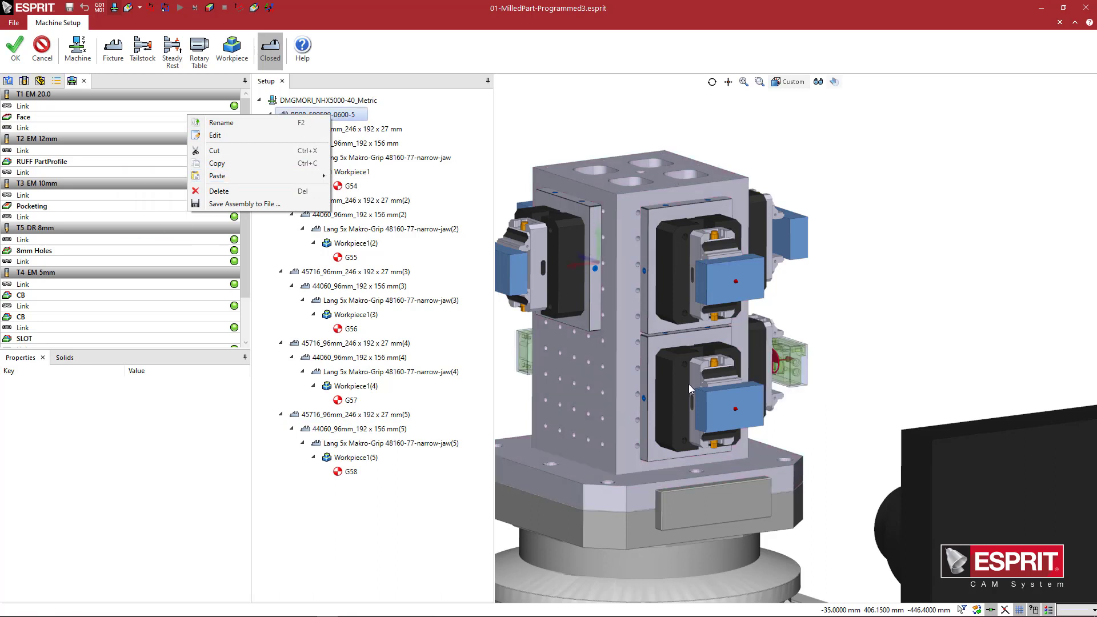
Step: Toggle the vise jaws open and closed, inspect all fixtures, and exit Machine Setup
{"action": "middle_click_drag", "start_coordinate": [707, 380], "coordinate": [726, 377]}
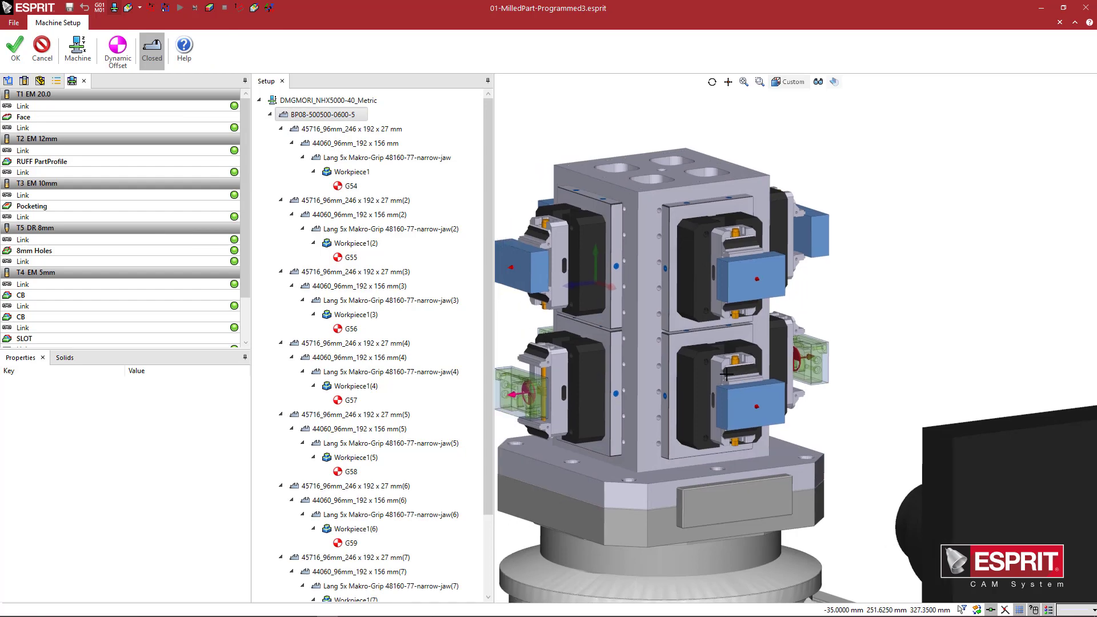
{"action": "scroll", "coordinate": [746, 309], "scroll_direction": "down", "scroll_amount": 1}
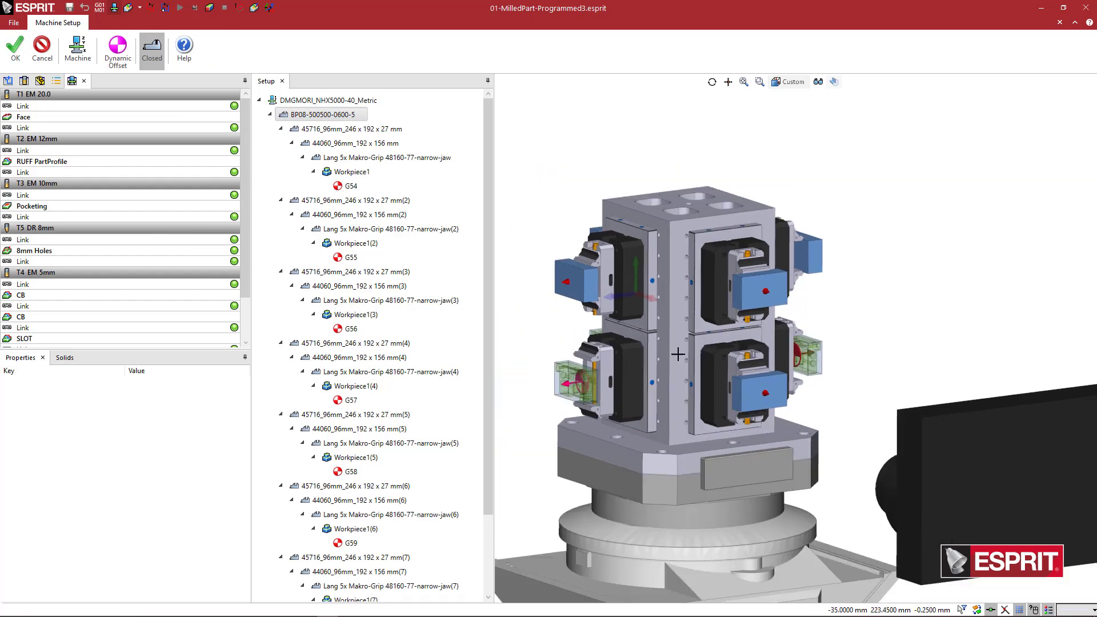
{"action": "middle_click_drag", "start_coordinate": [607, 258], "coordinate": [697, 255]}
{"action": "left_click", "coordinate": [158, 52]}
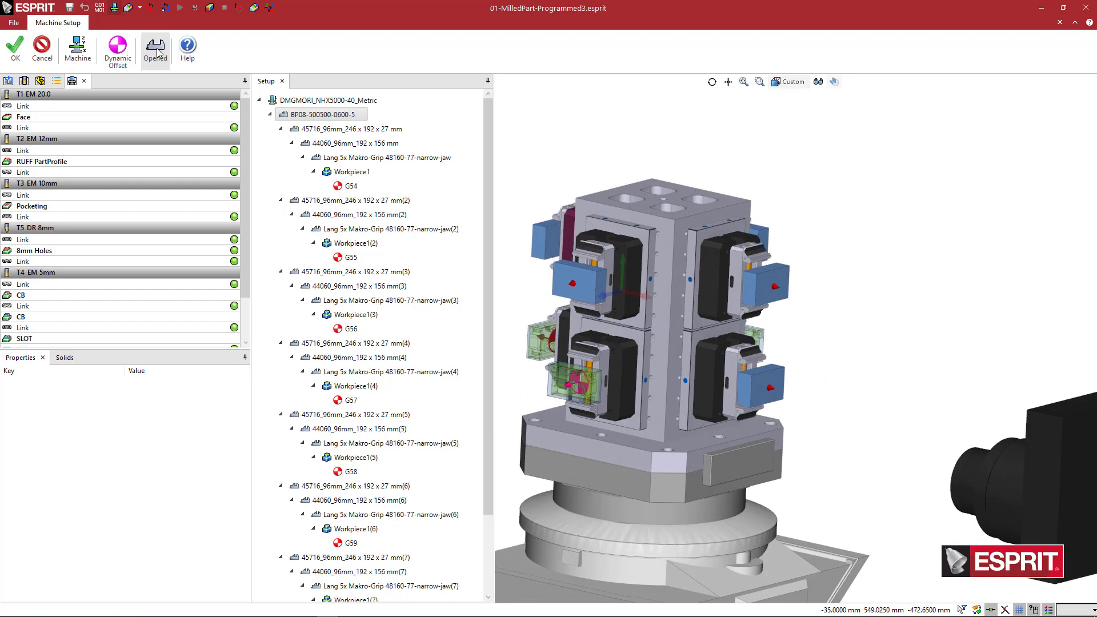
{"action": "left_click", "coordinate": [159, 52]}
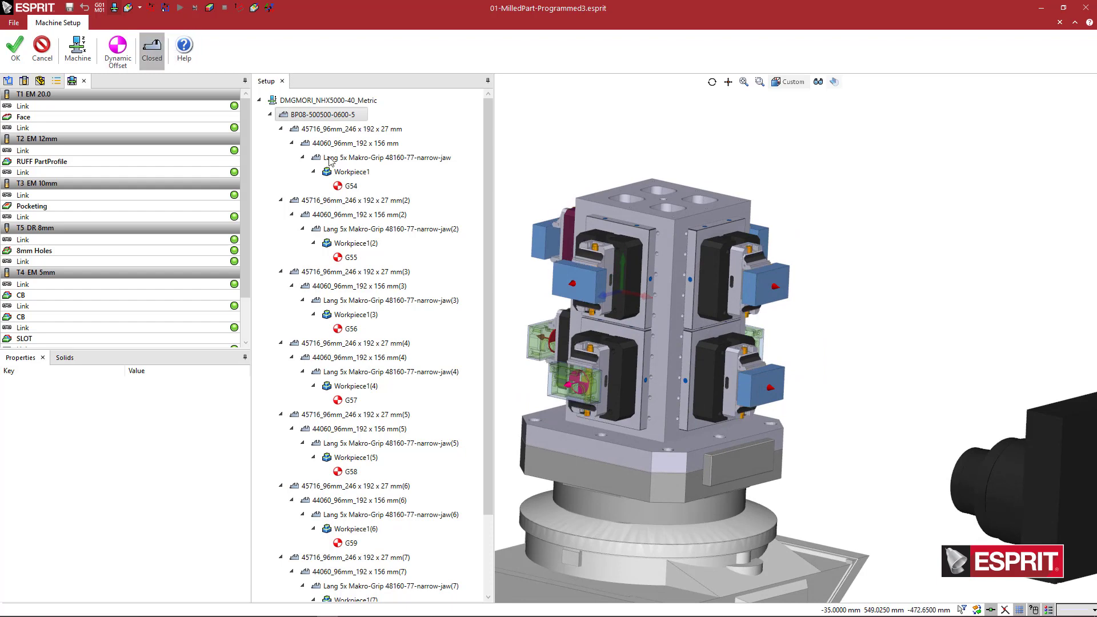
{"action": "middle_click_drag", "start_coordinate": [583, 324], "coordinate": [570, 321]}
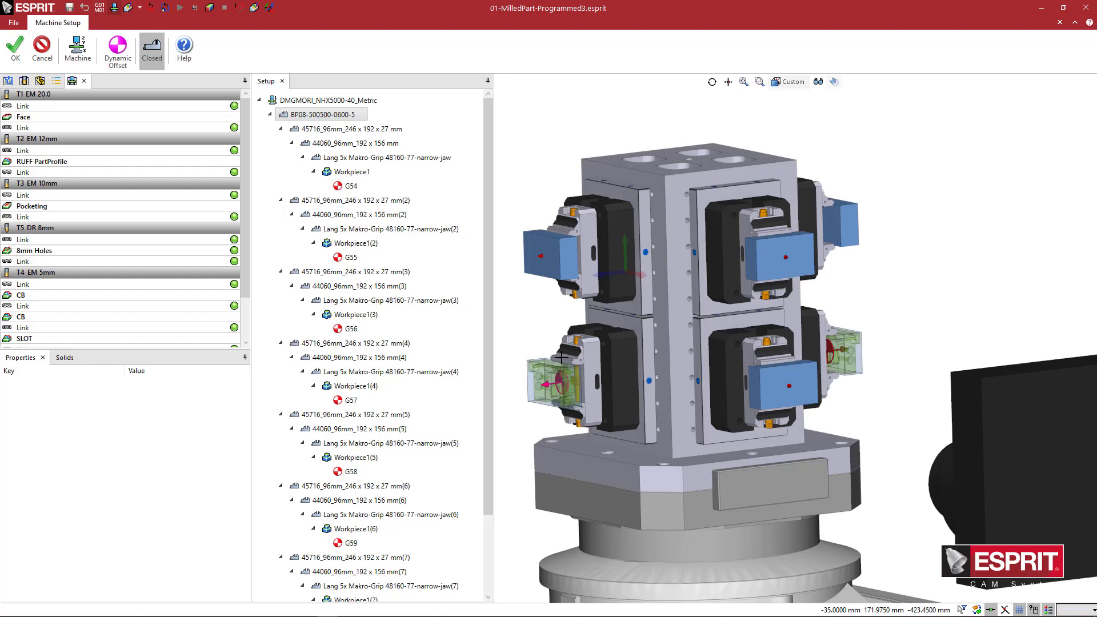
{"action": "middle_click_drag", "start_coordinate": [561, 357], "coordinate": [235, 150]}
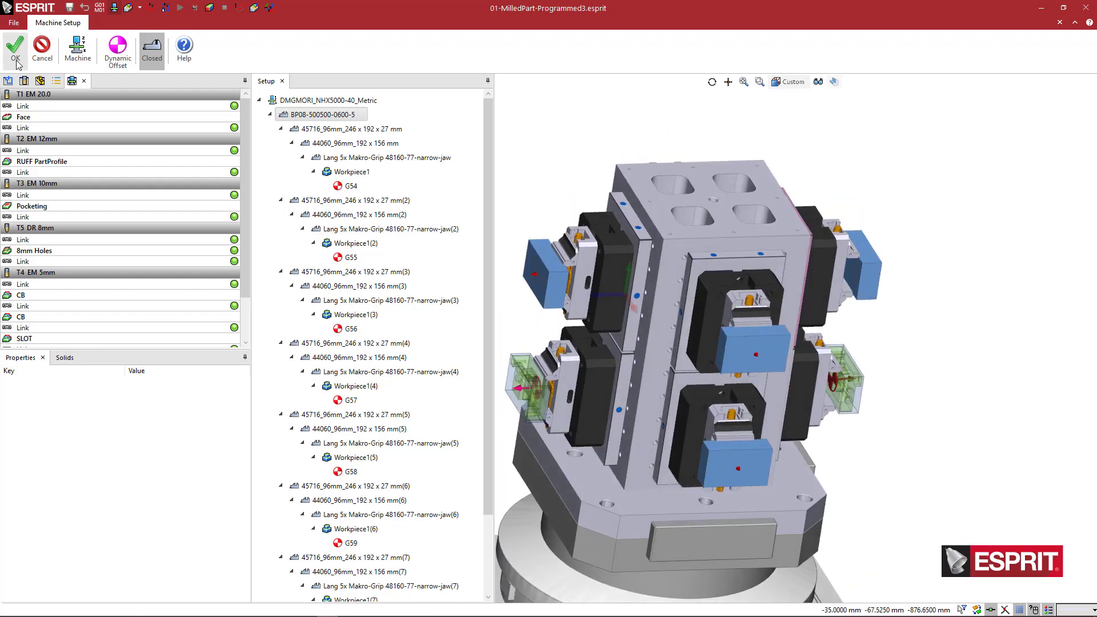
{"action": "key", "text": "Return"}
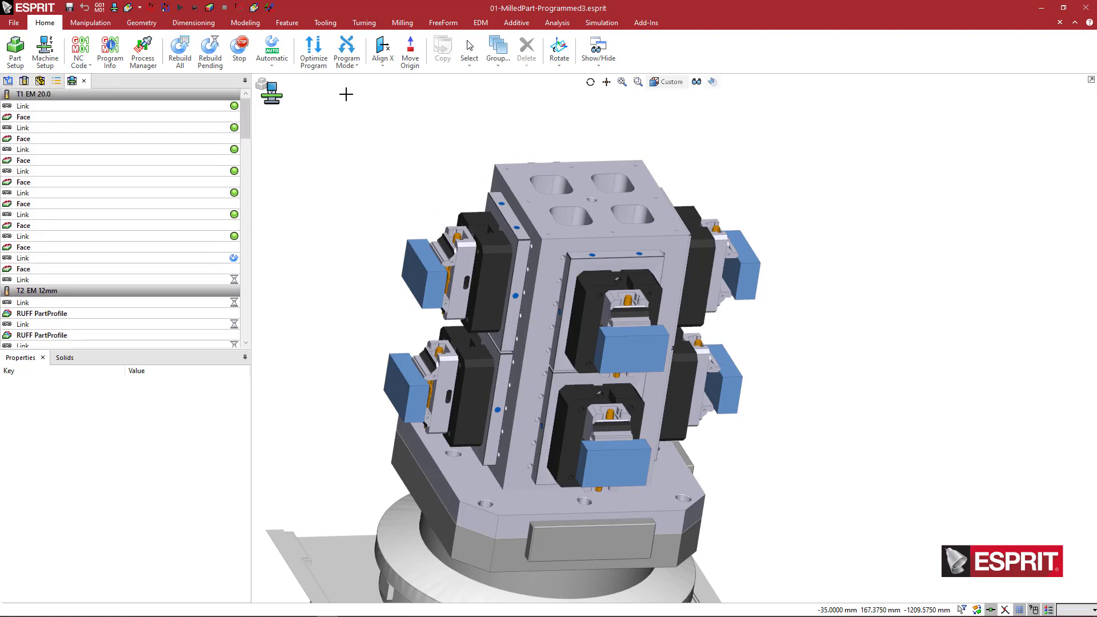
{"action": "left_click", "coordinate": [267, 87]}
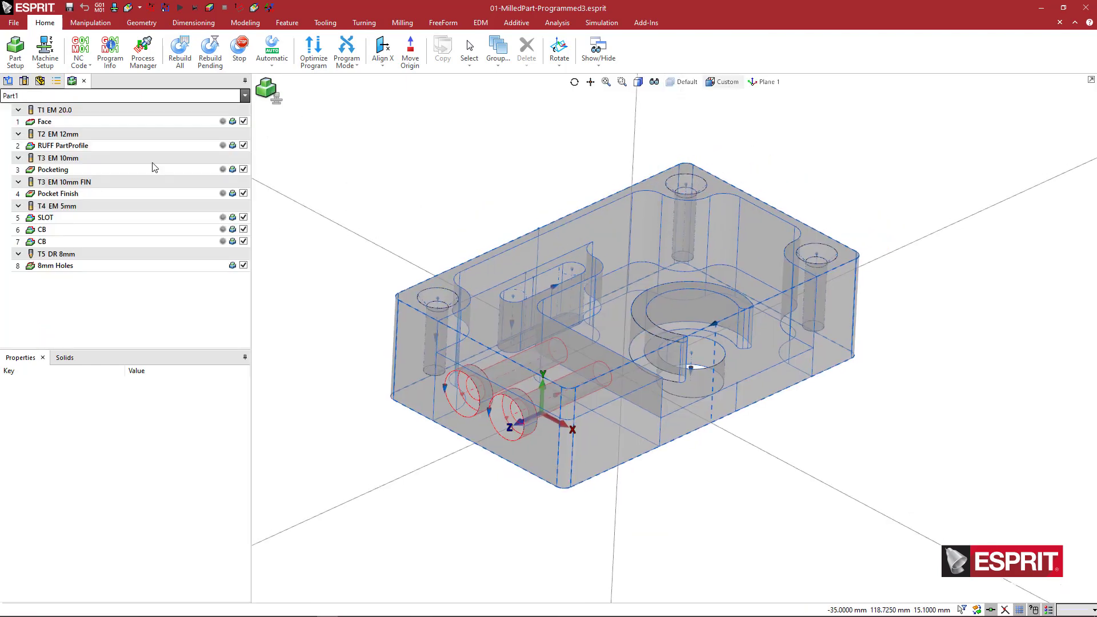
{"action": "left_click", "coordinate": [67, 122]}
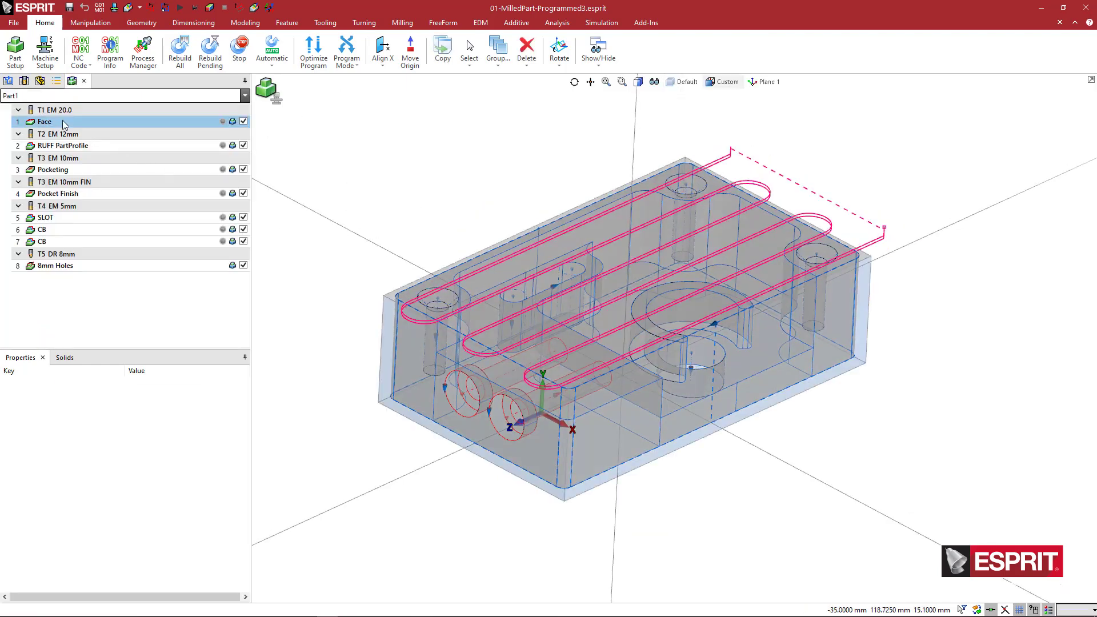
{"action": "left_click", "coordinate": [89, 148]}
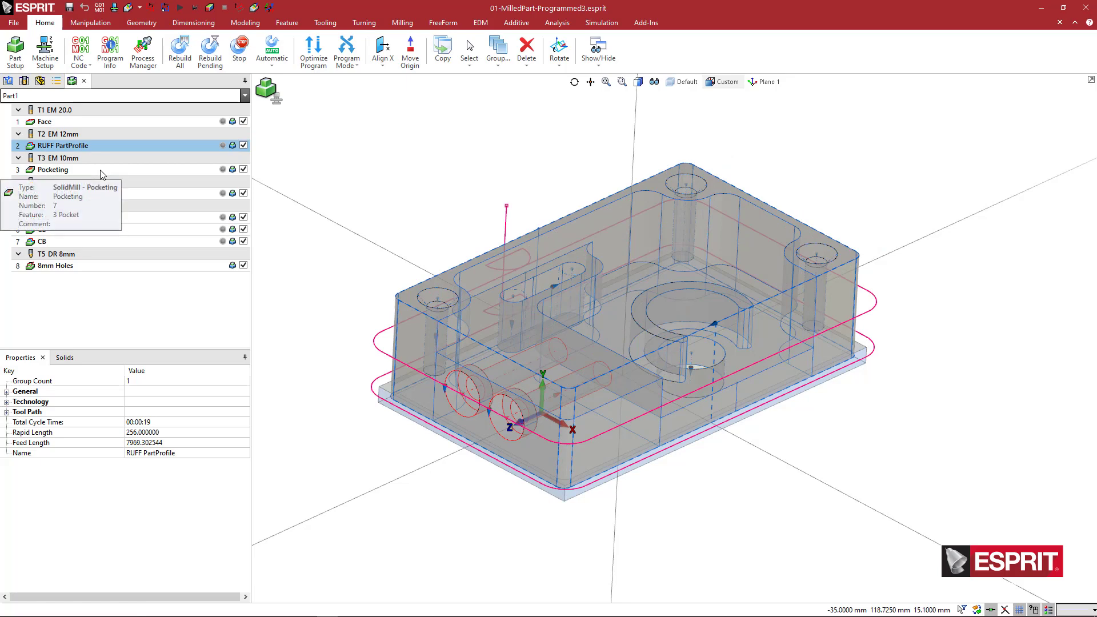
{"action": "left_click", "coordinate": [102, 171]}
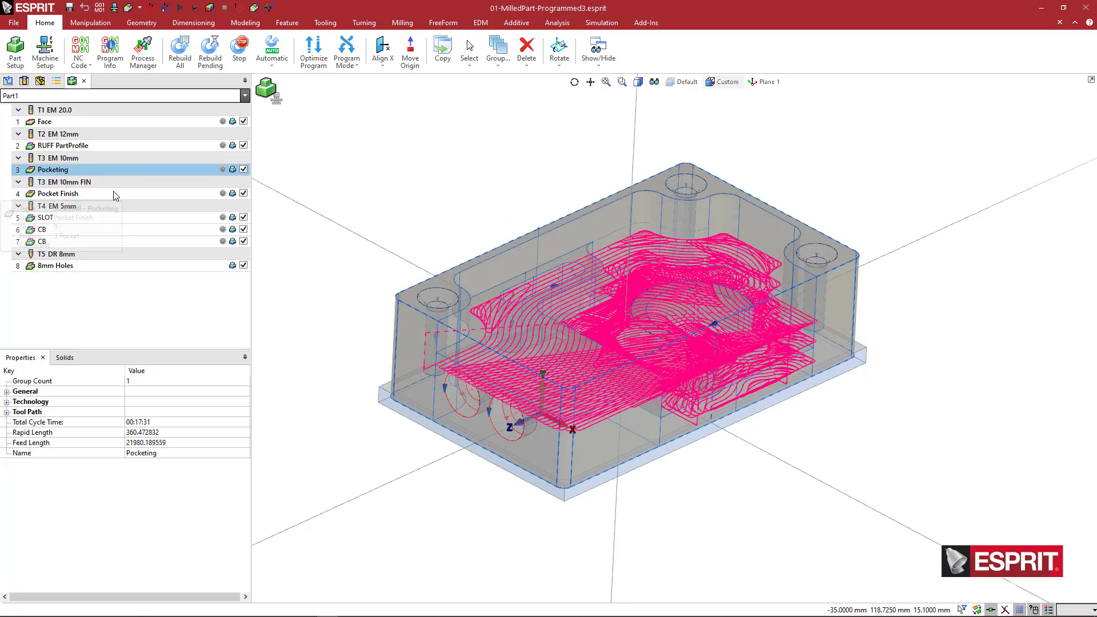
{"action": "left_click", "coordinate": [115, 193]}
{"action": "left_click", "coordinate": [119, 220]}
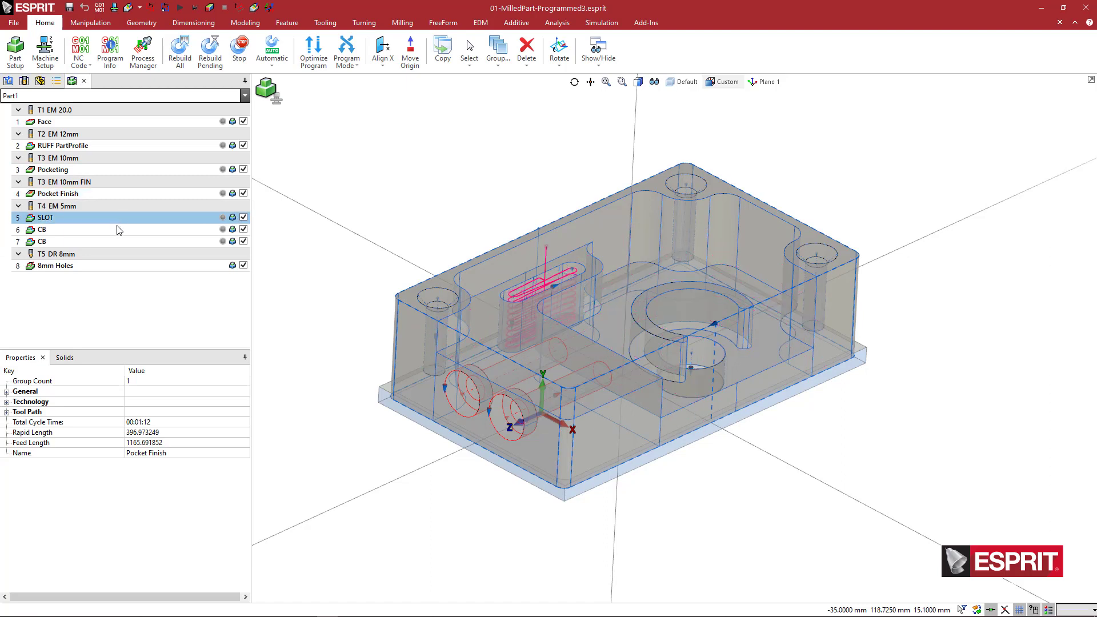
{"action": "left_click", "coordinate": [120, 242]}
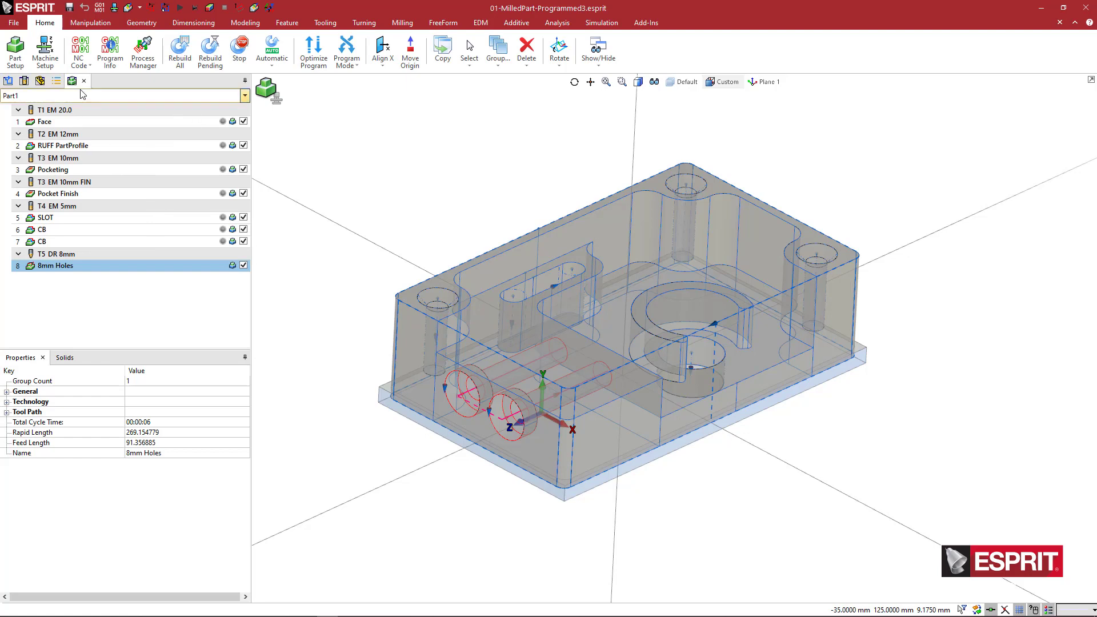
Step: Run Optimize Program to regroup operations by tool, then review the list and model
{"action": "left_click", "coordinate": [274, 99]}
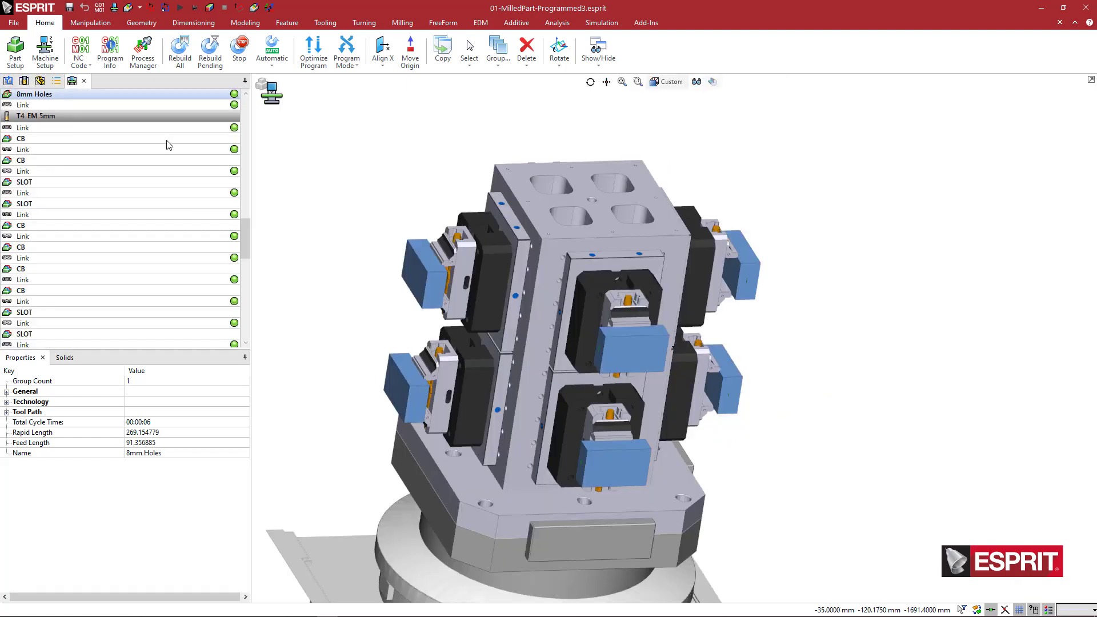
{"action": "scroll", "coordinate": [249, 167], "scroll_direction": "up", "scroll_amount": 7}
{"action": "left_click_drag", "start_coordinate": [249, 186], "coordinate": [252, 100]}
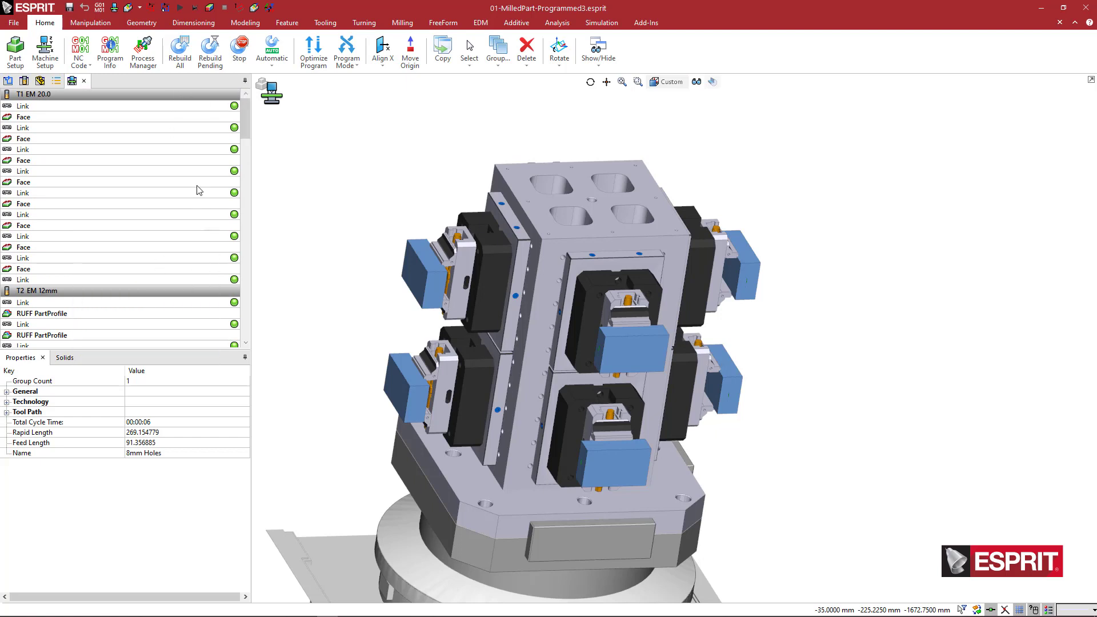
{"action": "mouse_move", "coordinate": [230, 150]}
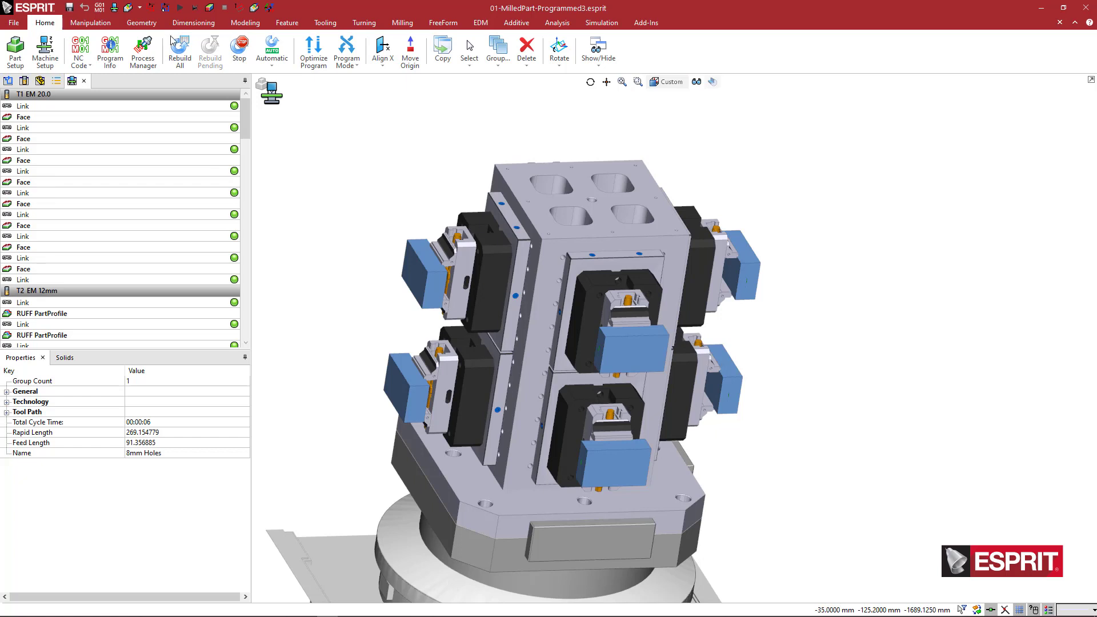
{"action": "left_click", "coordinate": [315, 59]}
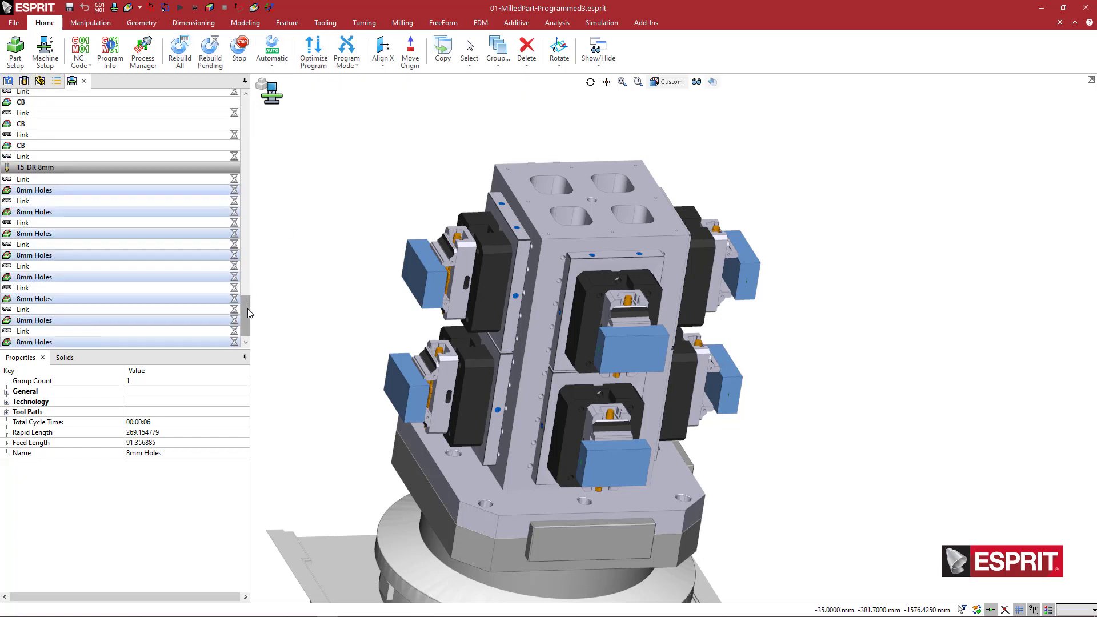
{"action": "left_click_drag", "start_coordinate": [245, 313], "coordinate": [294, 93]}
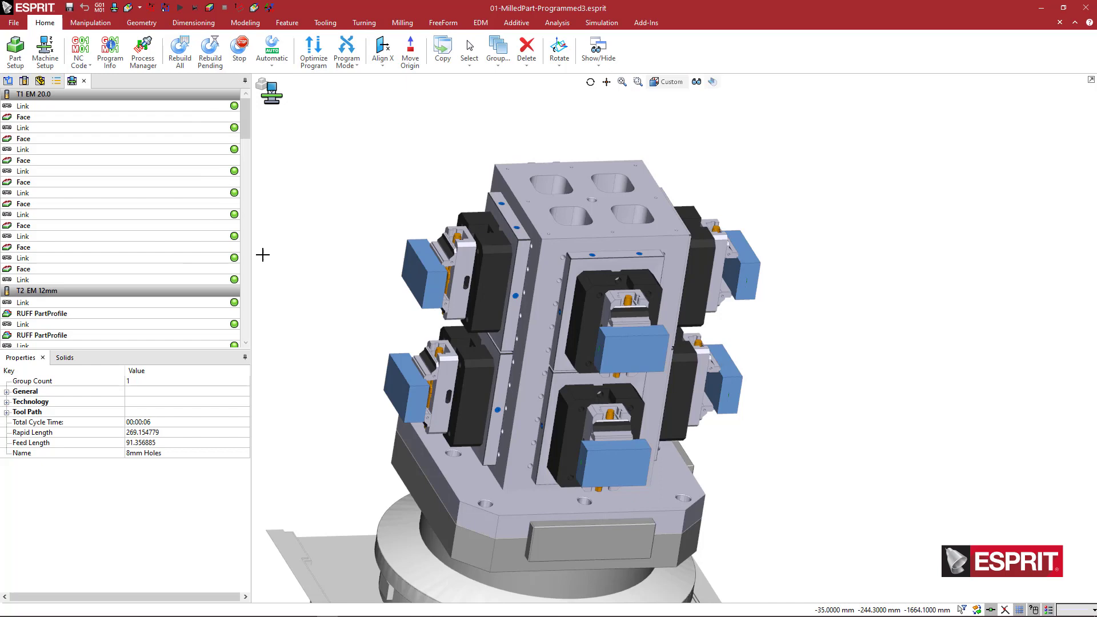
{"action": "scroll", "coordinate": [425, 262], "scroll_direction": "down", "scroll_amount": 2}
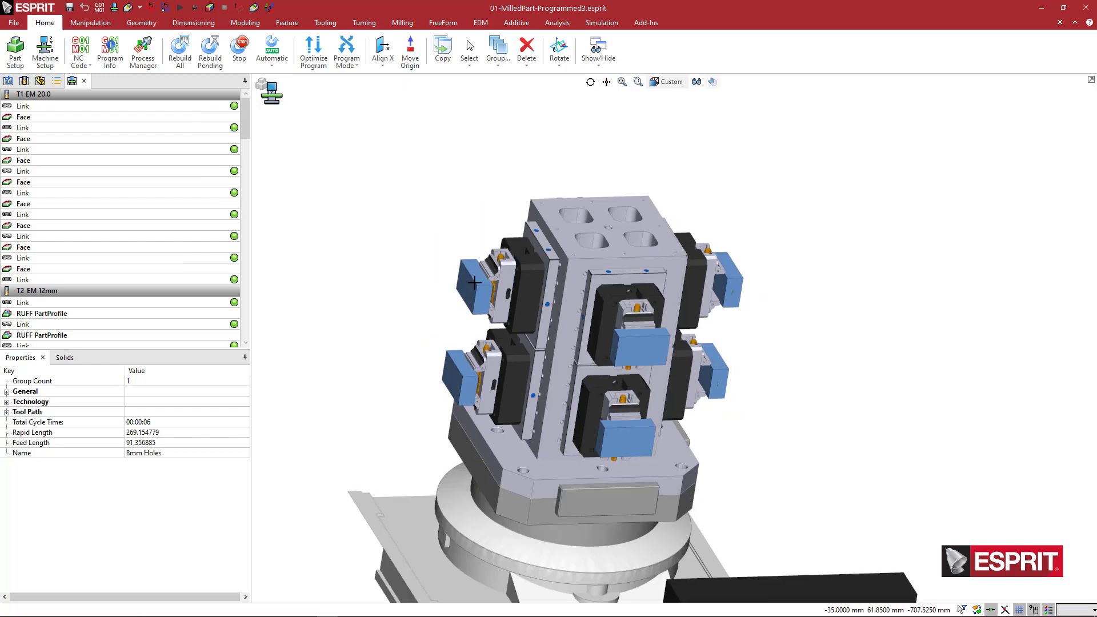
{"action": "middle_click_drag", "start_coordinate": [474, 282], "coordinate": [509, 250]}
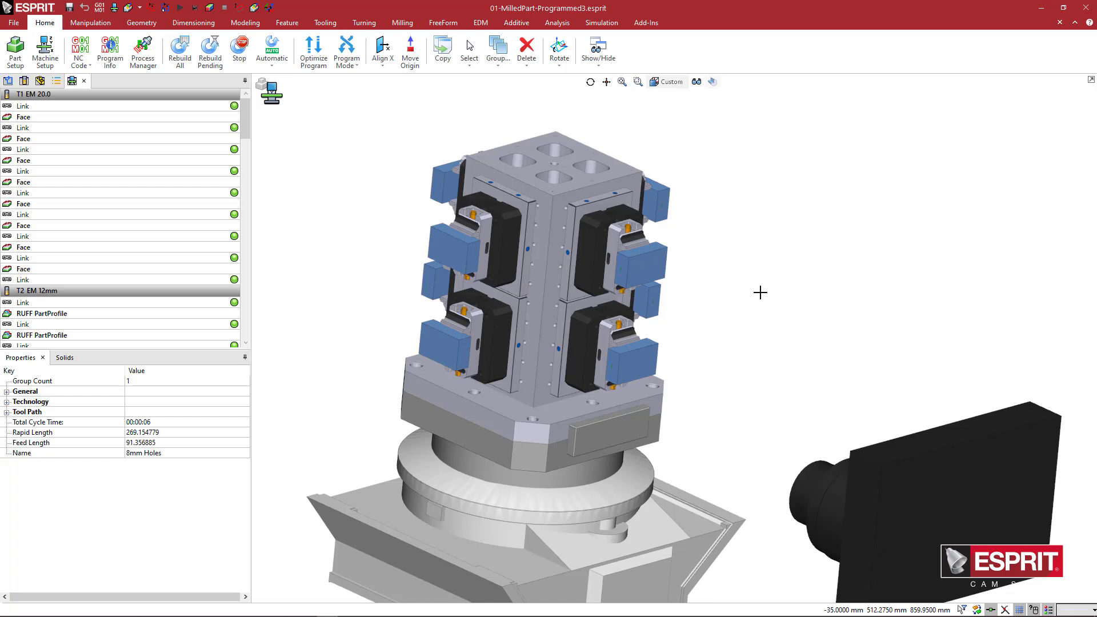
Step: Play the full machine simulation and raise the Feed speed while watching the tombstone
{"action": "left_click", "coordinate": [600, 23]}
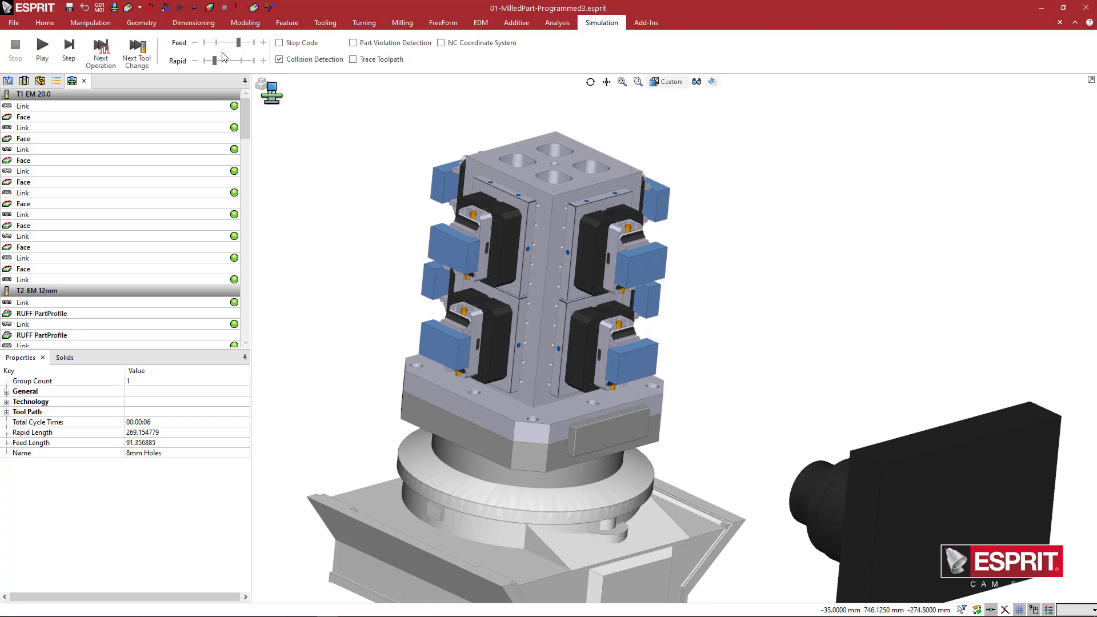
{"action": "left_click", "coordinate": [42, 46]}
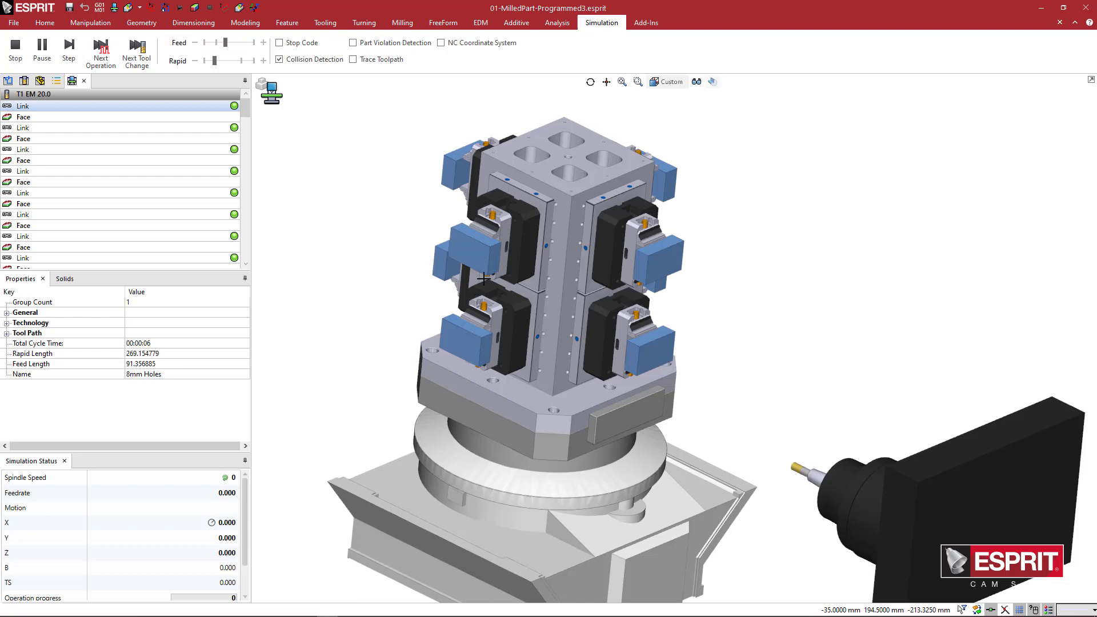
{"action": "middle_click_drag", "start_coordinate": [601, 306], "coordinate": [646, 253]}
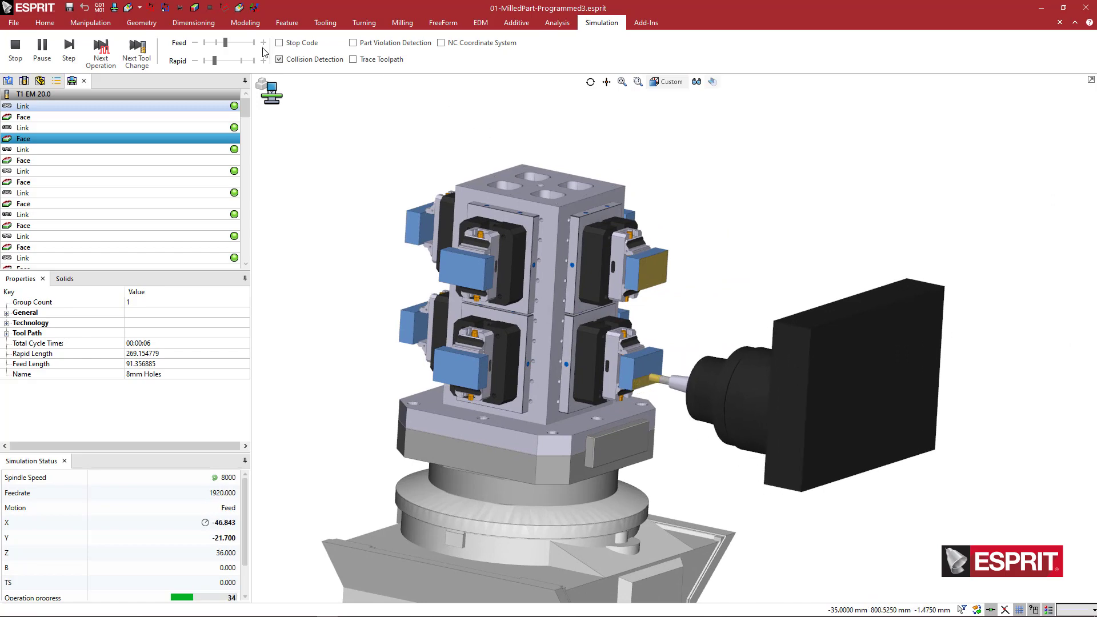
{"action": "left_click_drag", "start_coordinate": [225, 43], "coordinate": [249, 45]}
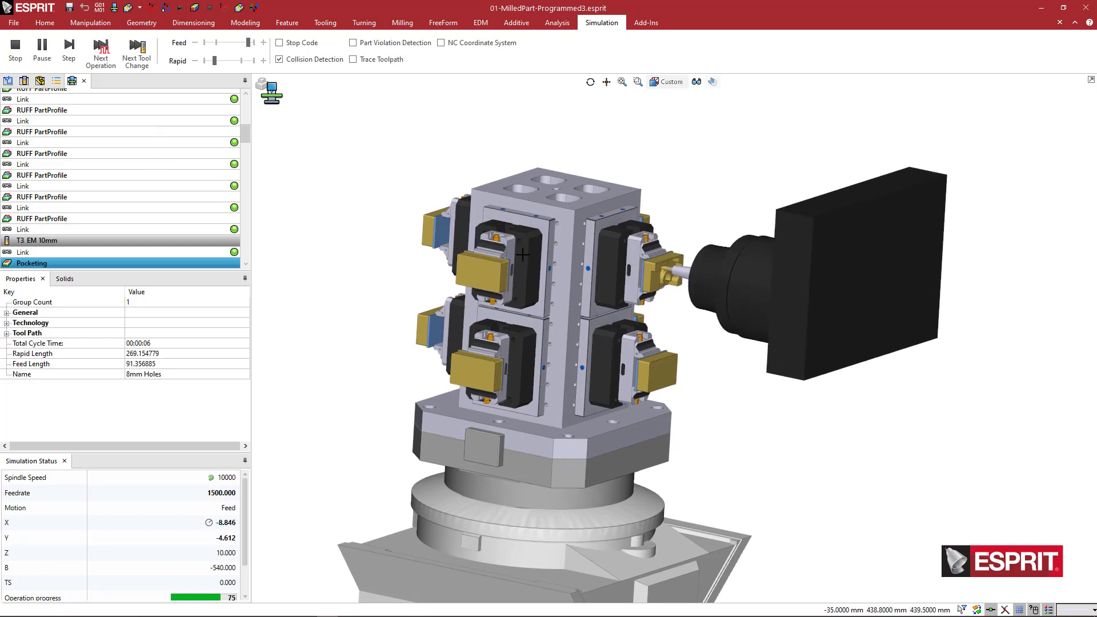
{"action": "middle_click_drag", "start_coordinate": [543, 272], "coordinate": [630, 287]}
{"action": "scroll", "coordinate": [589, 256], "scroll_direction": "up", "scroll_amount": 5}
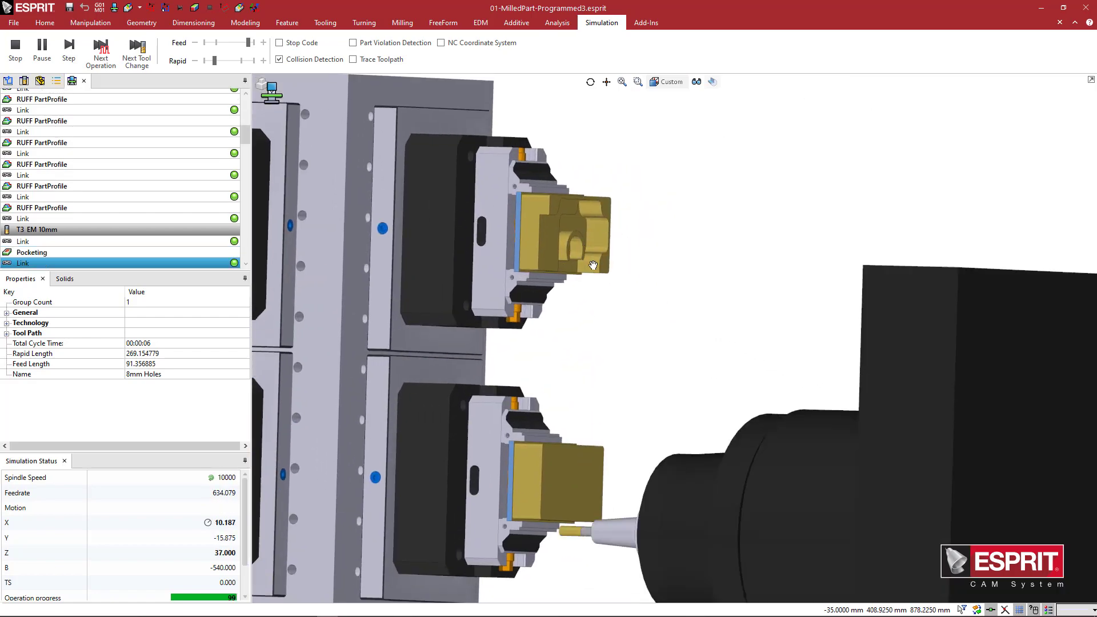
{"action": "scroll", "coordinate": [589, 256], "scroll_direction": "down", "scroll_amount": 5}
{"action": "middle_click_drag", "start_coordinate": [590, 256], "coordinate": [577, 320]}
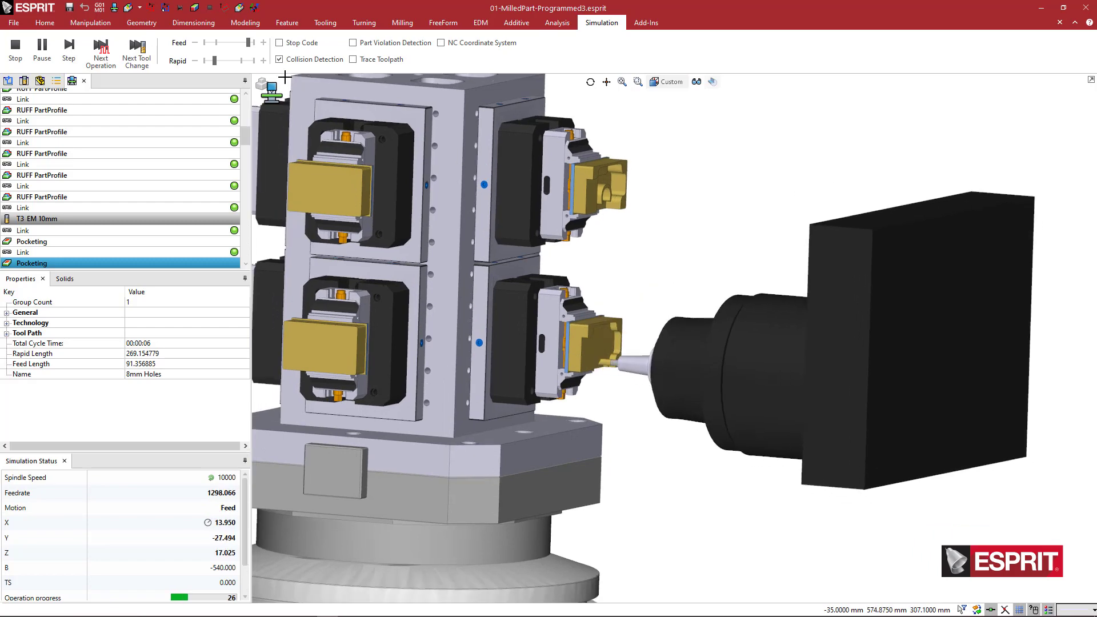
{"action": "left_click_drag", "start_coordinate": [250, 43], "coordinate": [255, 45]}
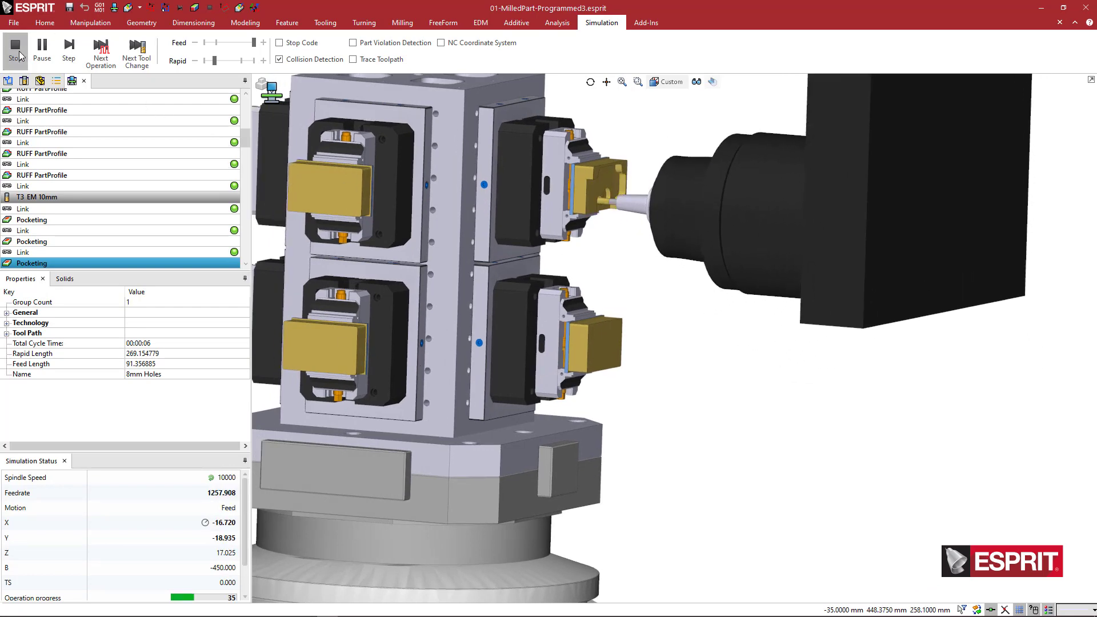
Step: Restart simulation from the Link before T5 DR 8mm with a lower Feed speed
{"action": "scroll", "coordinate": [140, 204], "scroll_direction": "down", "scroll_amount": 7}
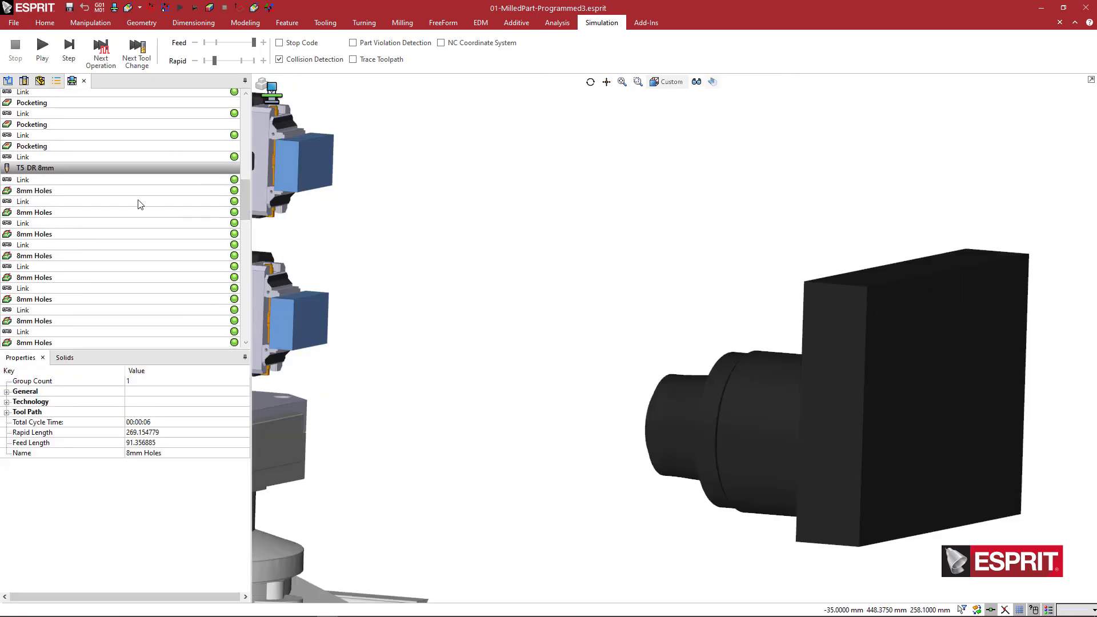
{"action": "left_click", "coordinate": [60, 156]}
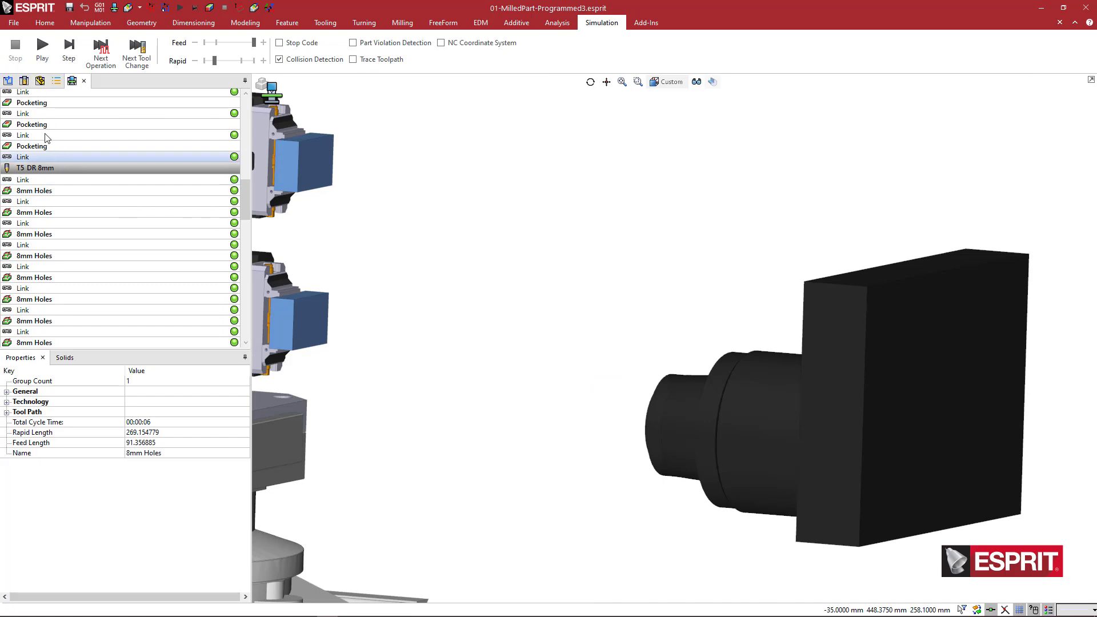
{"action": "left_click", "coordinate": [67, 51]}
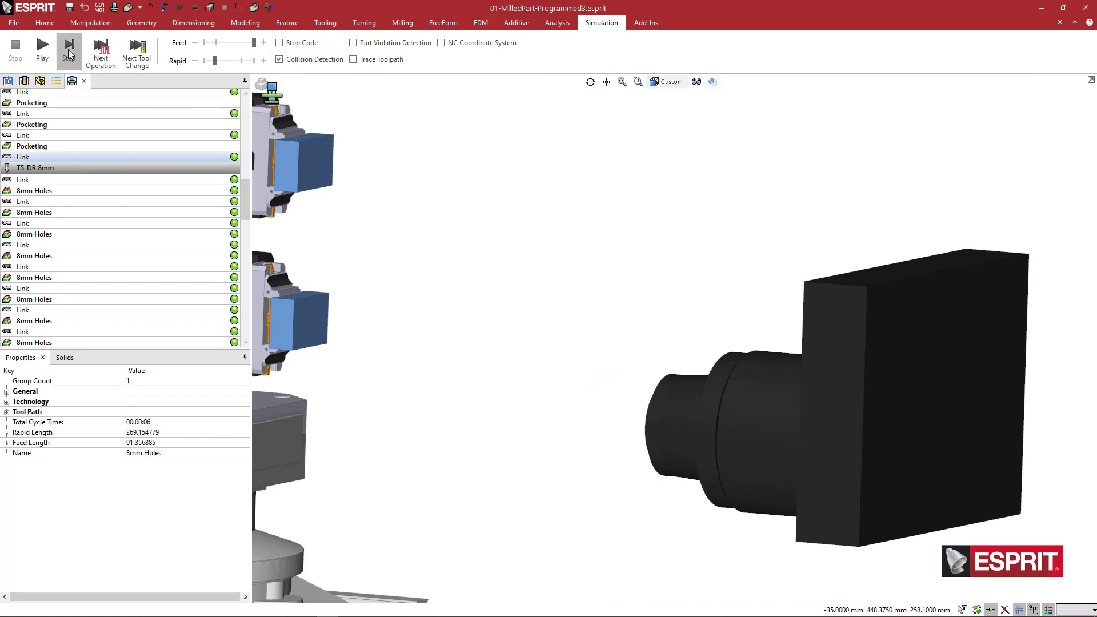
{"action": "left_click", "coordinate": [229, 46]}
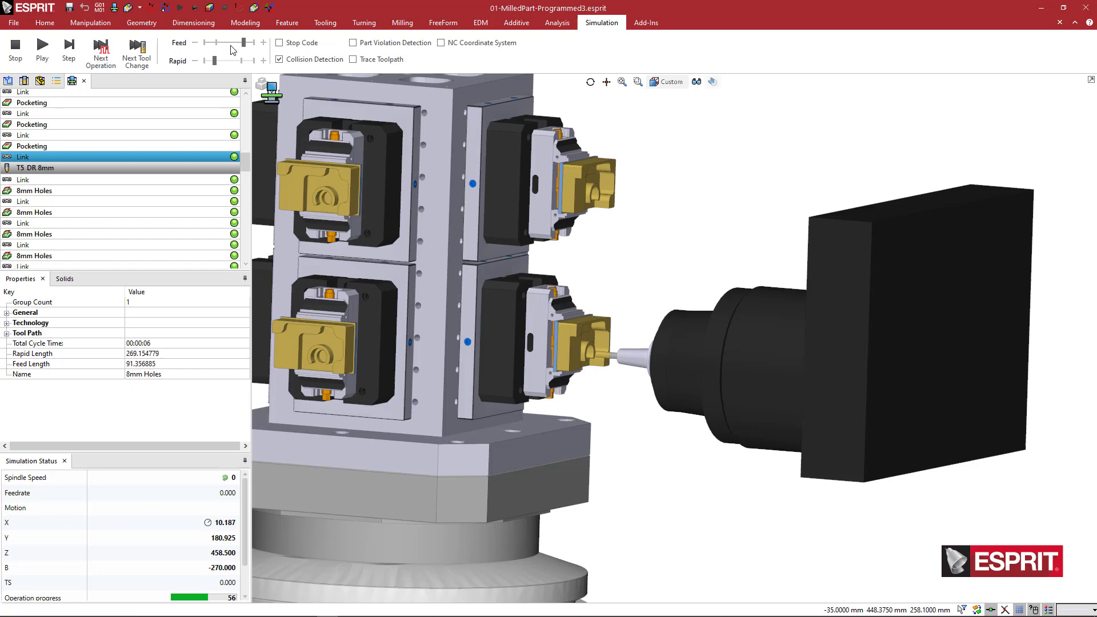
{"action": "left_click", "coordinate": [42, 51]}
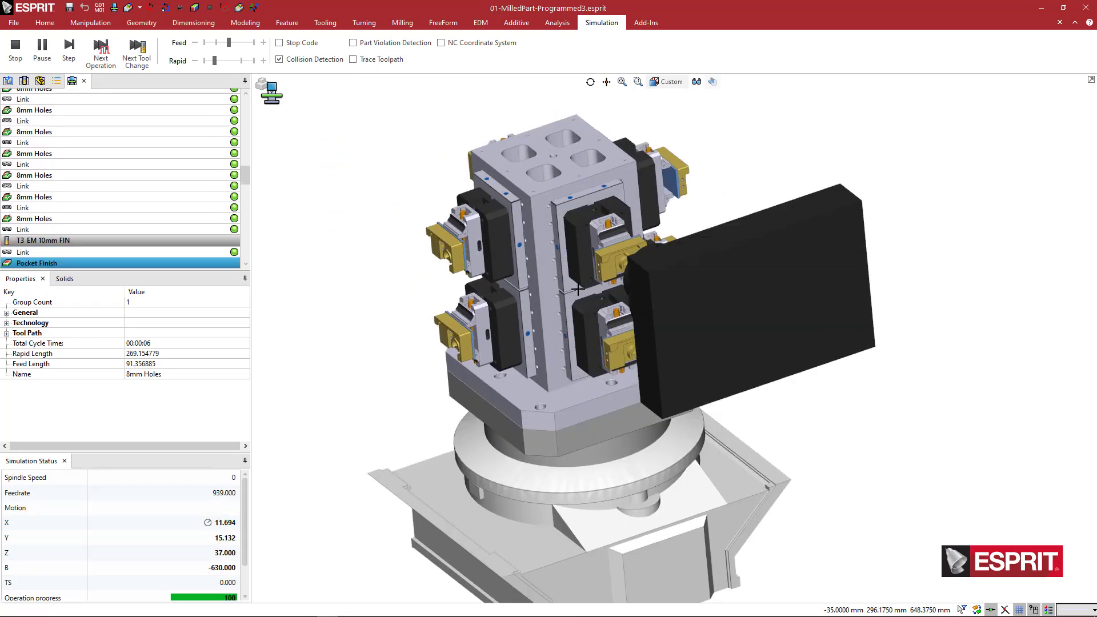
Step: Tune the Feed speed up and down while following the 5mm end mill's SLOT and CB cuts
{"action": "scroll", "coordinate": [635, 311], "scroll_direction": "up", "scroll_amount": 5}
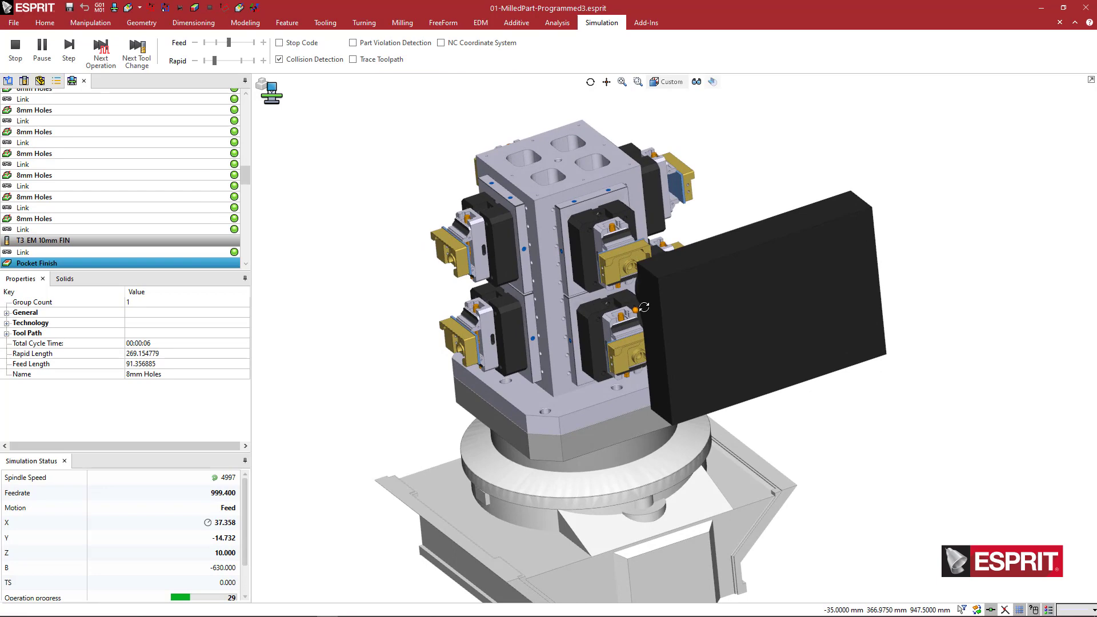
{"action": "scroll", "coordinate": [555, 297], "scroll_direction": "up", "scroll_amount": 3}
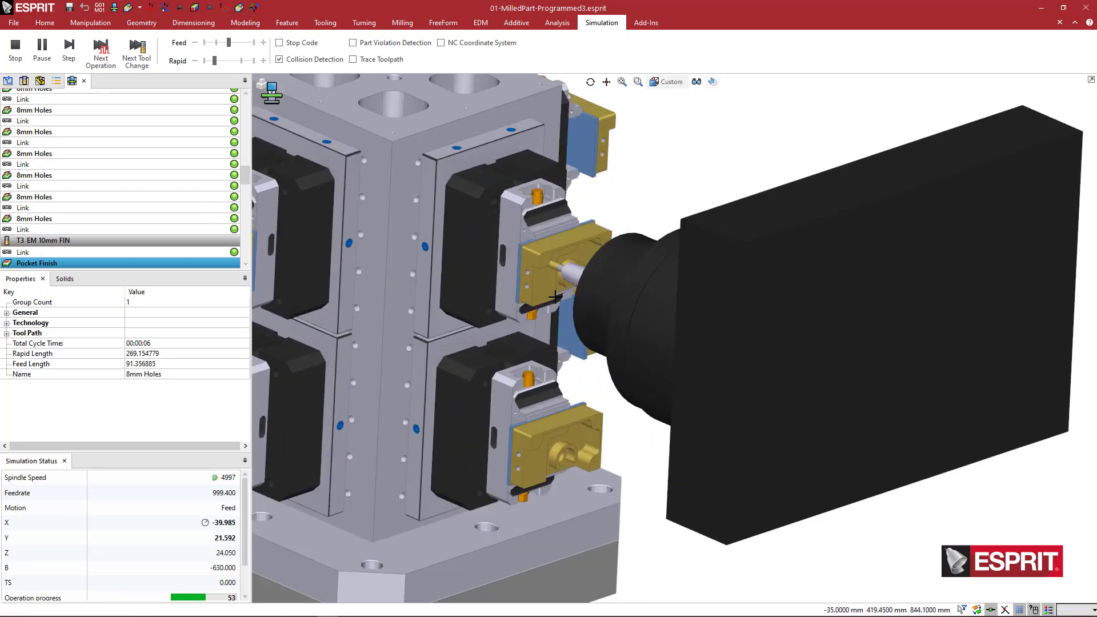
{"action": "left_click_drag", "start_coordinate": [229, 43], "coordinate": [243, 45]}
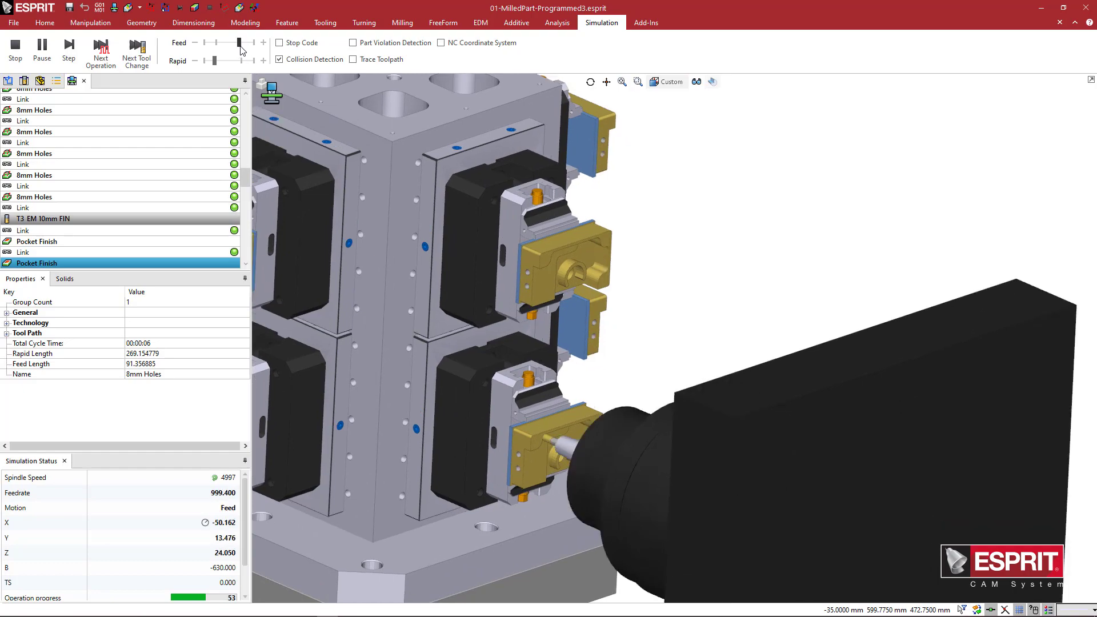
{"action": "left_click_drag", "start_coordinate": [243, 50], "coordinate": [249, 53]}
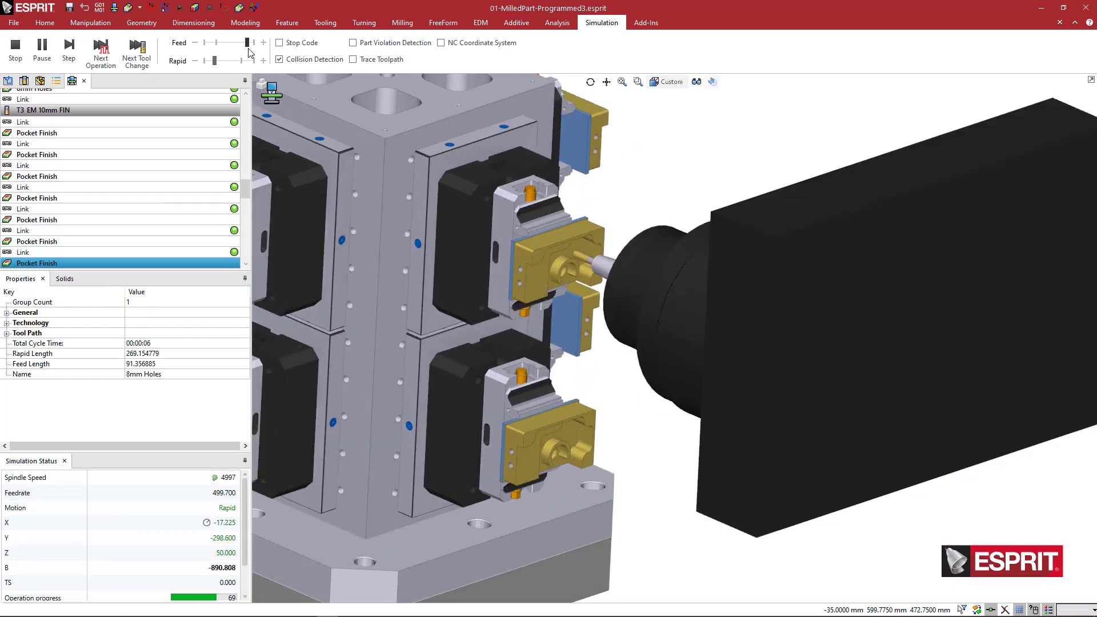
{"action": "left_click_drag", "start_coordinate": [246, 43], "coordinate": [227, 50]}
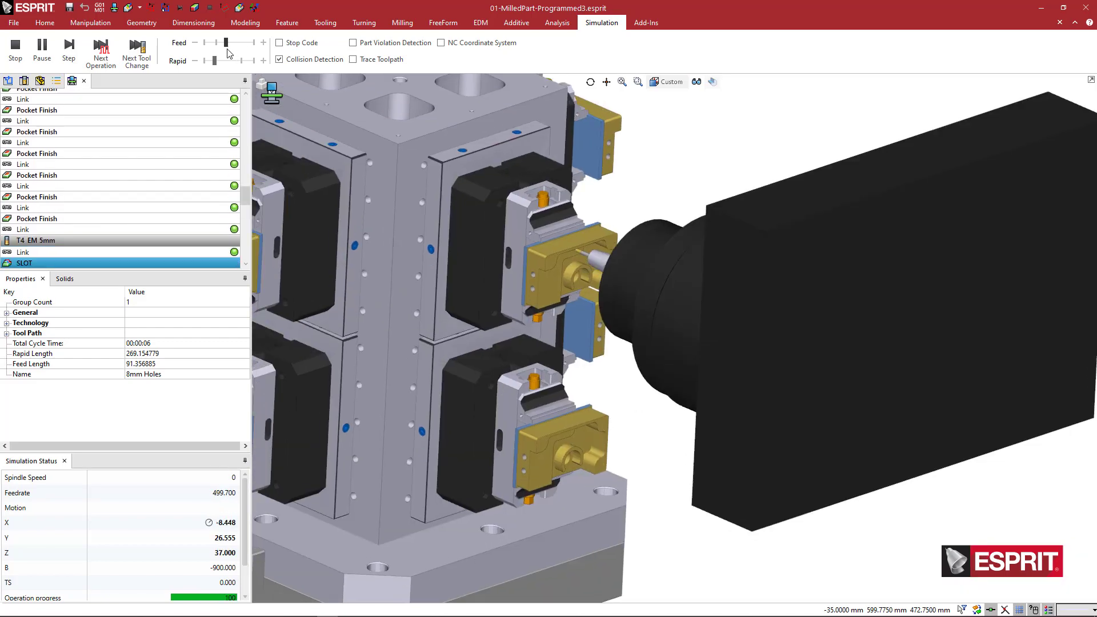
{"action": "middle_click_drag", "start_coordinate": [451, 228], "coordinate": [614, 266]}
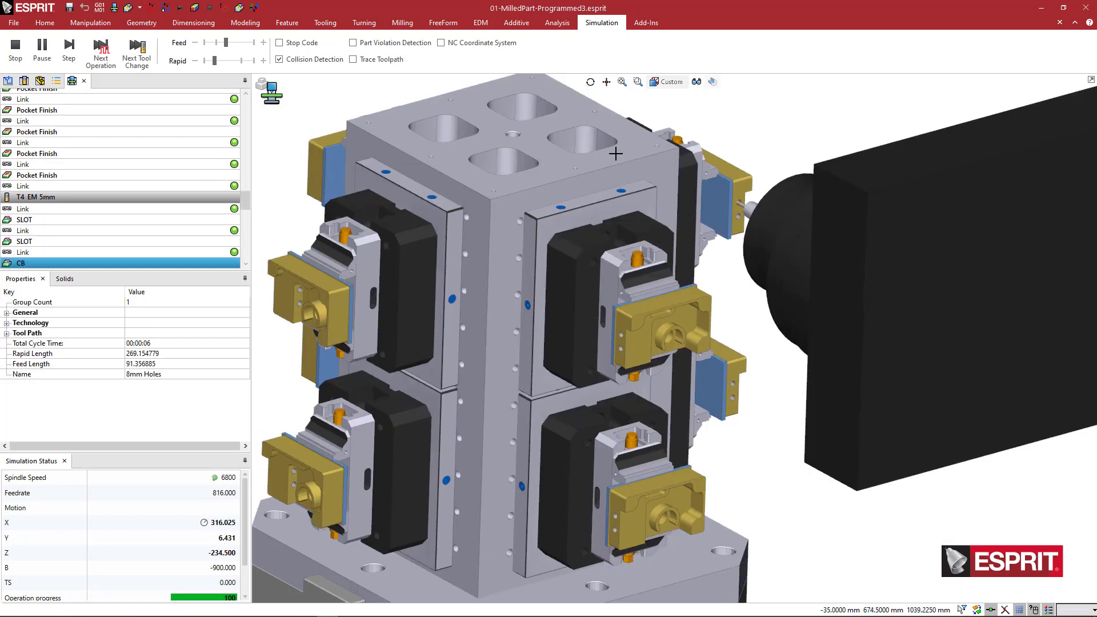
{"action": "middle_click_drag", "start_coordinate": [738, 240], "coordinate": [695, 224]}
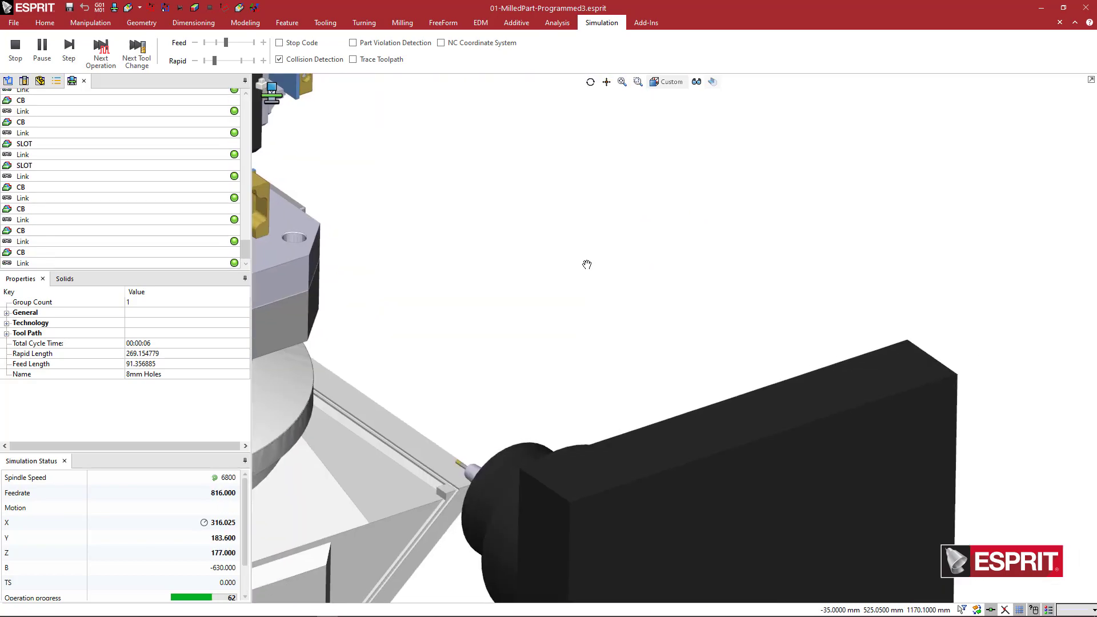
Step: Zoom and orbit to inspect the fully machined workpieces on the tombstone
{"action": "scroll", "coordinate": [613, 291], "scroll_direction": "down", "scroll_amount": 4}
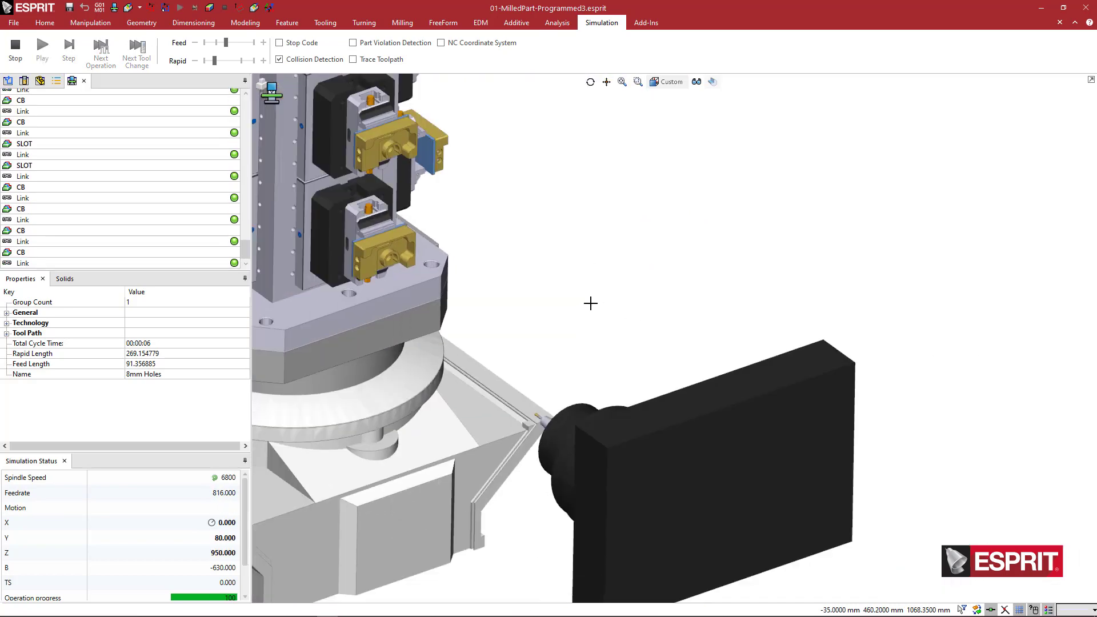
{"action": "scroll", "coordinate": [577, 306], "scroll_direction": "up", "scroll_amount": 4}
{"action": "middle_click_drag", "start_coordinate": [597, 325], "coordinate": [644, 340]}
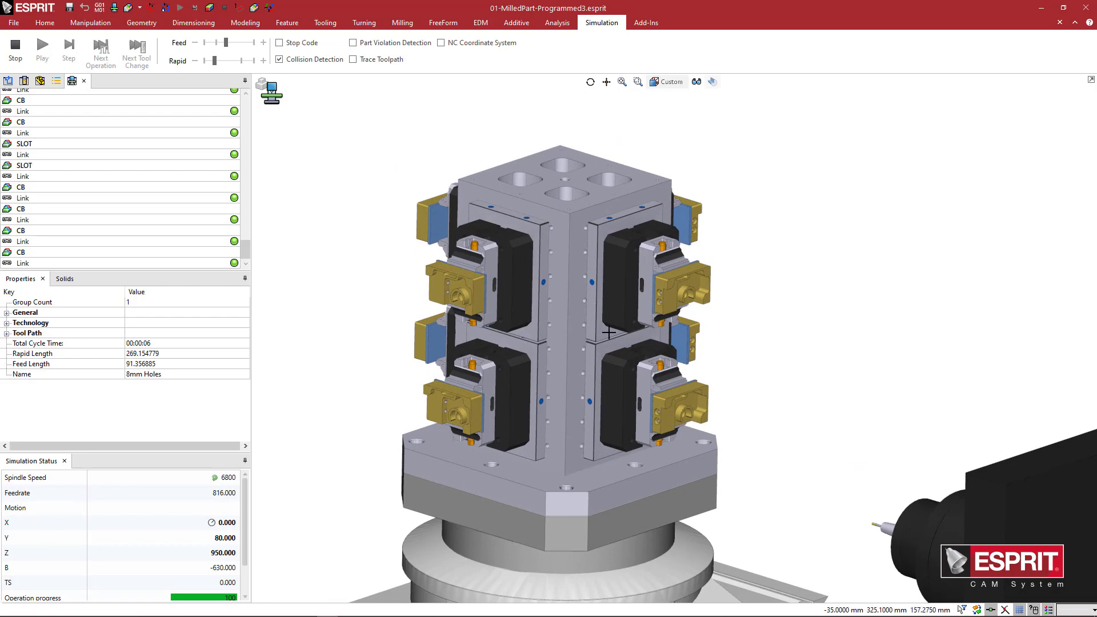
{"action": "scroll", "coordinate": [600, 332], "scroll_direction": "up", "scroll_amount": 2}
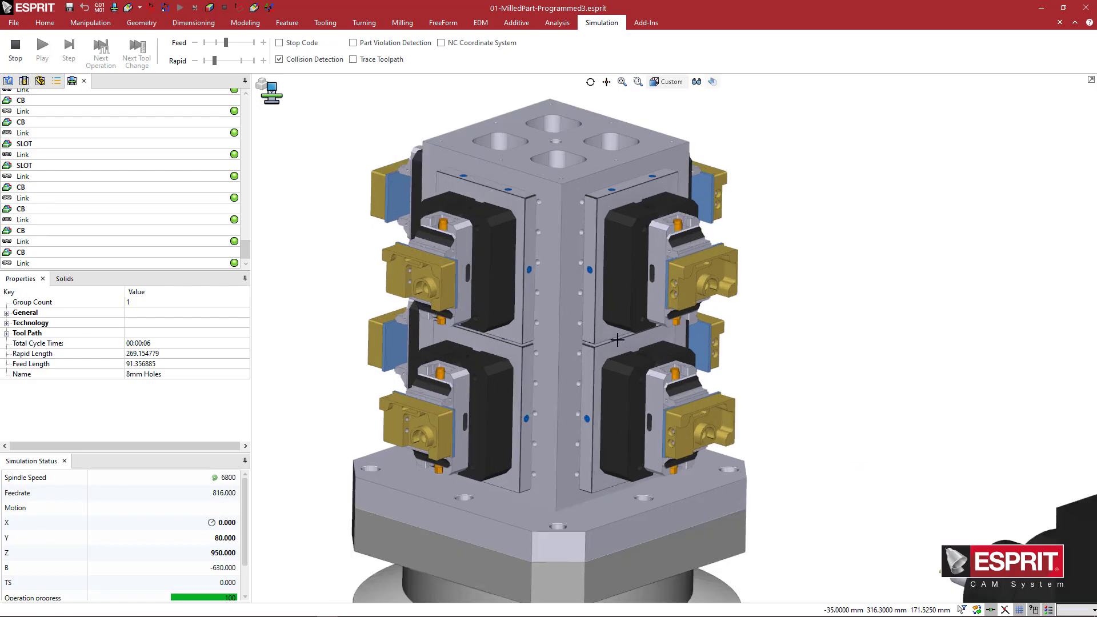